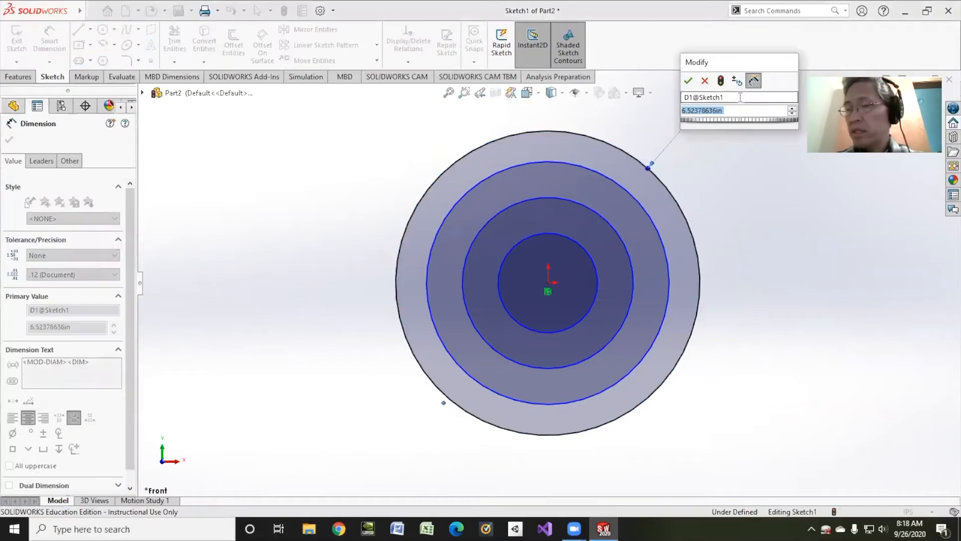
Set the outermost circle's diameter to 3.25 in and dimension the second-largest circle's diameter at 2.75 in.
{"action": "type", "text": "3.25"}
{"action": "key", "text": "Return"}
{"action": "left_click", "coordinate": [647, 208]}
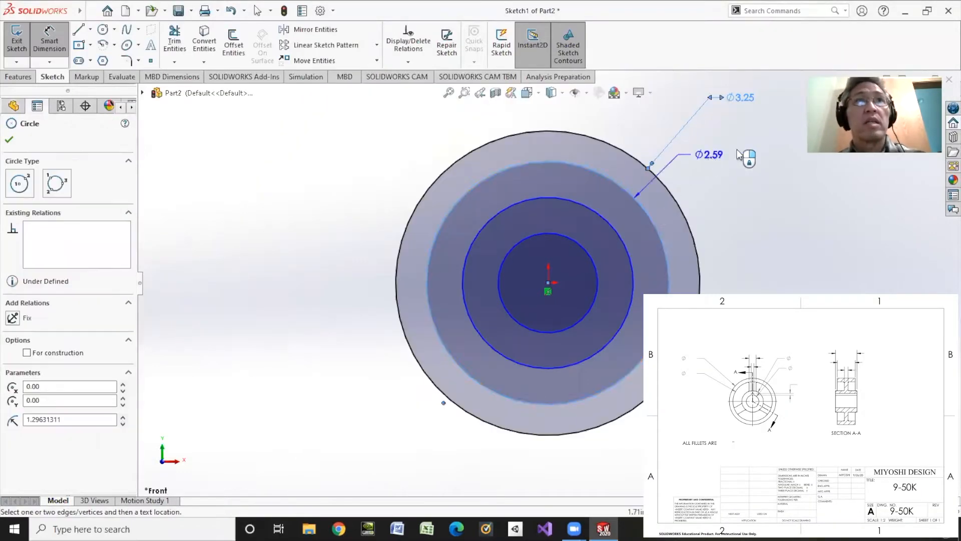
{"action": "left_click", "coordinate": [747, 140]}
{"action": "type", "text": "2.75"}
{"action": "key", "text": "Return"}
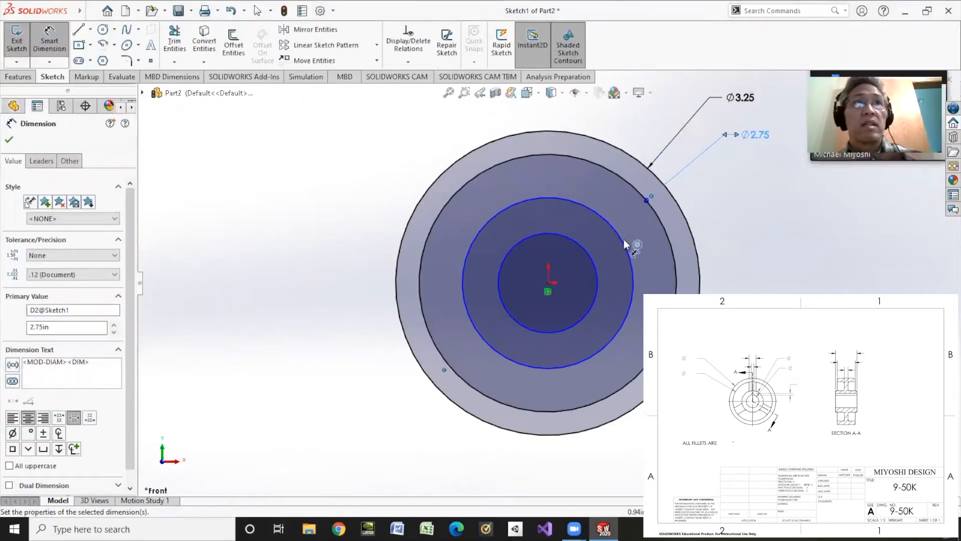
Dimension the two inner circles' diameters, 1.50 in for the larger one and 0.875 in for the innermost bore circle.
{"action": "left_click", "coordinate": [623, 240]}
{"action": "left_click", "coordinate": [749, 191]}
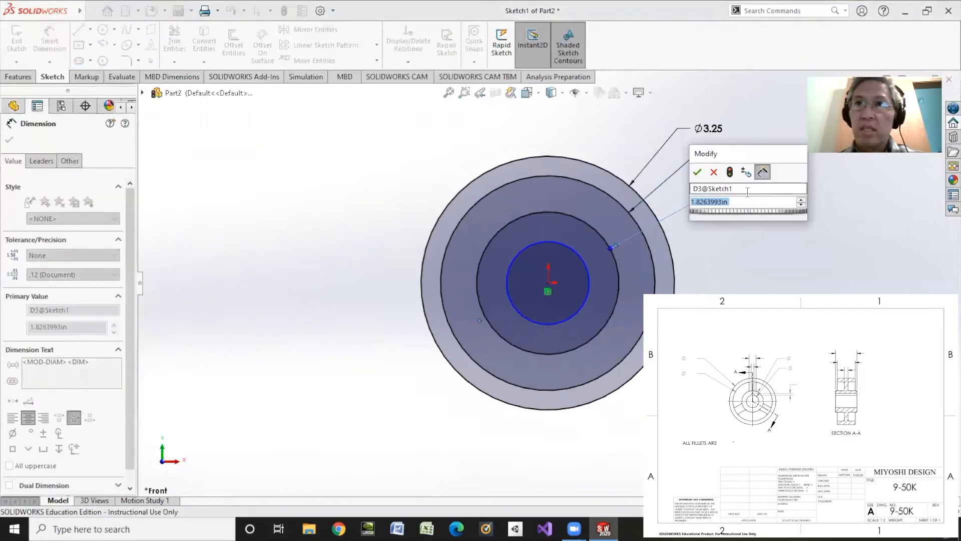
{"action": "type", "text": "."}
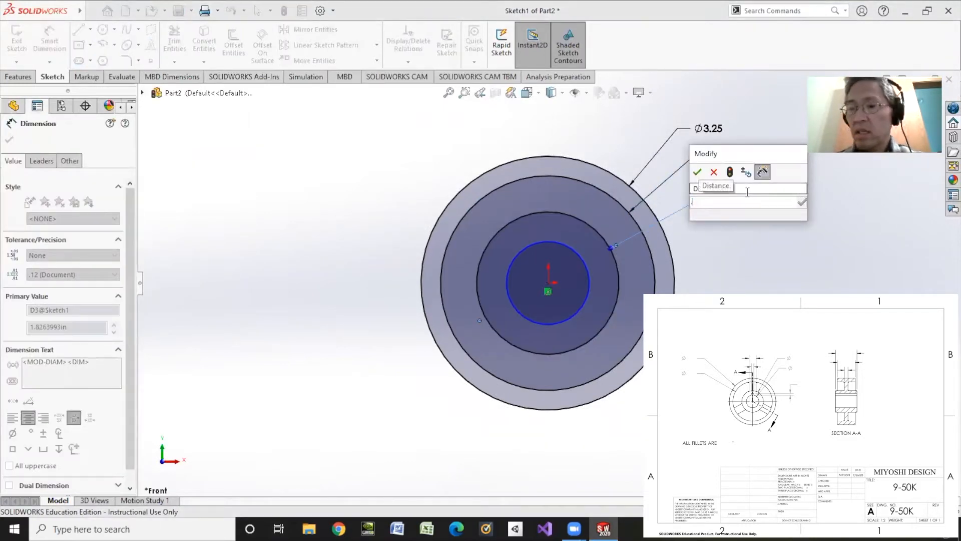
{"action": "type", "text": ".5"}
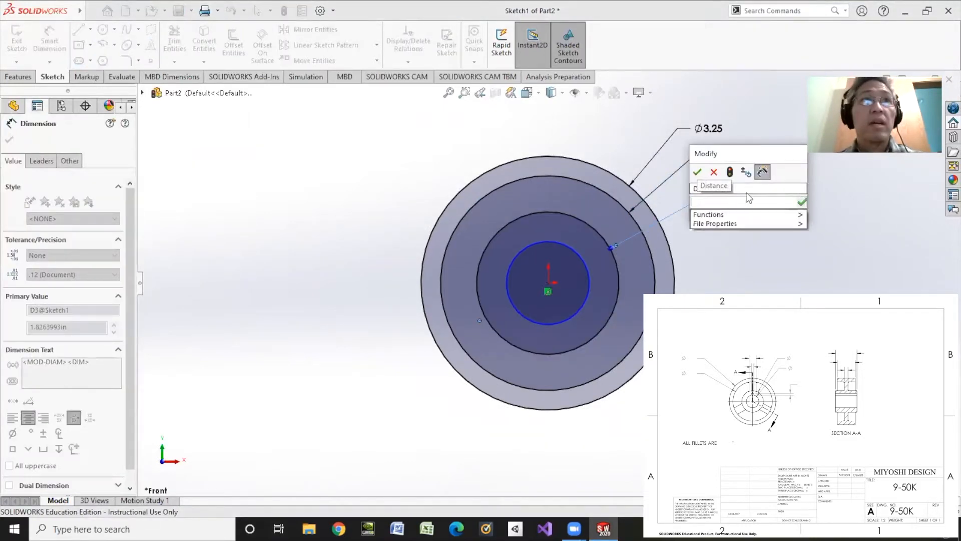
{"action": "key", "text": "Return"}
{"action": "left_click", "coordinate": [577, 263]}
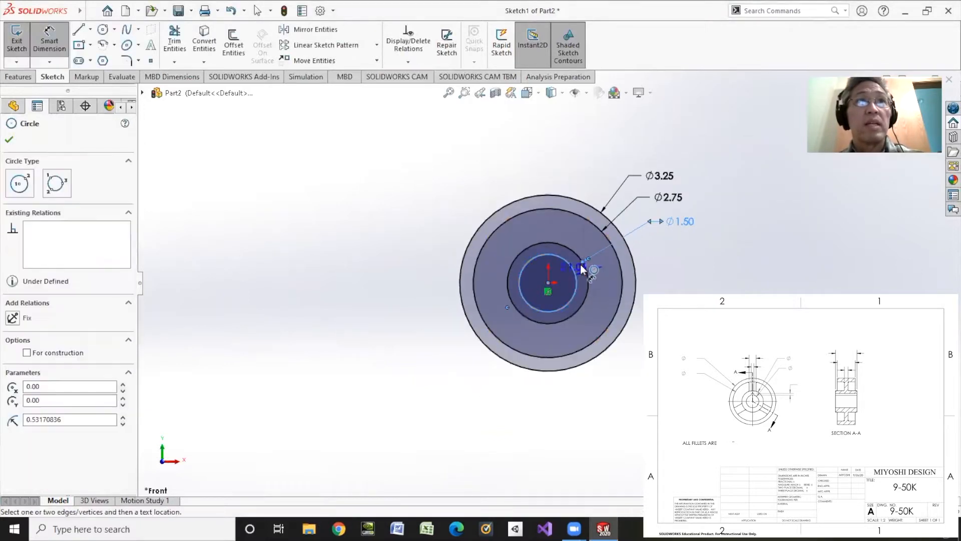
{"action": "left_click", "coordinate": [703, 239]}
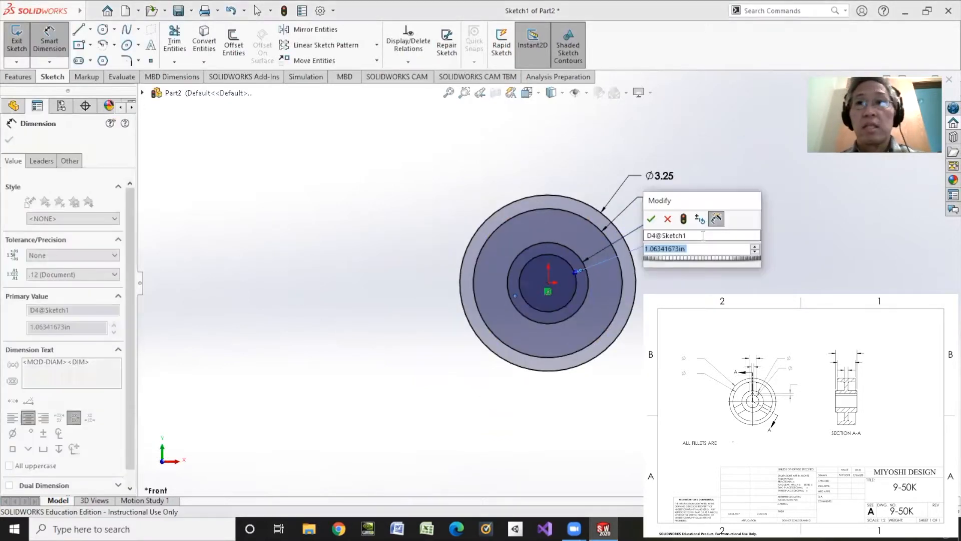
{"action": "type", "text": ".875"}
{"action": "key", "text": "Return"}
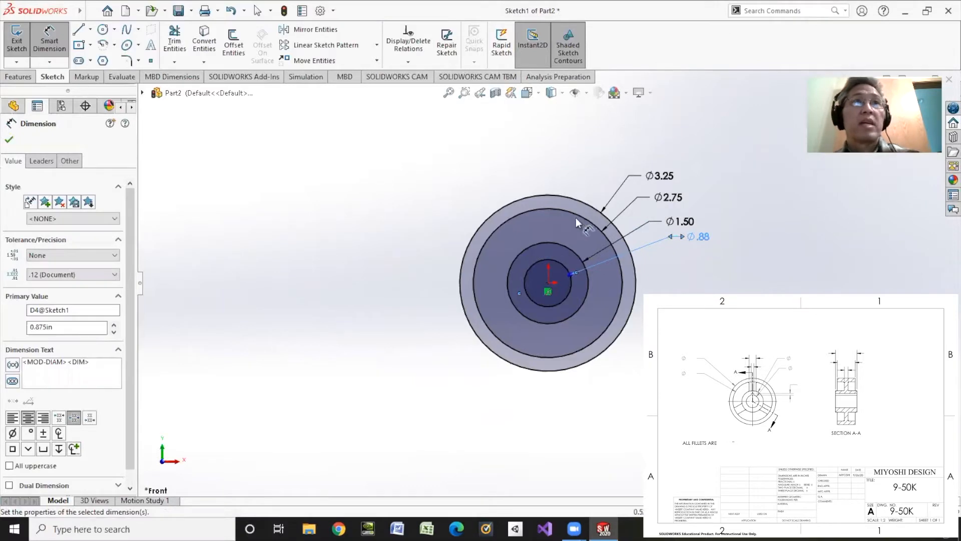
Sketch a three-sided, open-bottom keyway outline about 0.13 in wide with lines, straddling the top of the innermost circle.
{"action": "scroll", "coordinate": [550, 263], "scroll_direction": "up", "scroll_amount": 1}
{"action": "scroll", "coordinate": [548, 263], "scroll_direction": "down", "scroll_amount": 6}
{"action": "scroll", "coordinate": [549, 301], "scroll_direction": "up", "scroll_amount": 4}
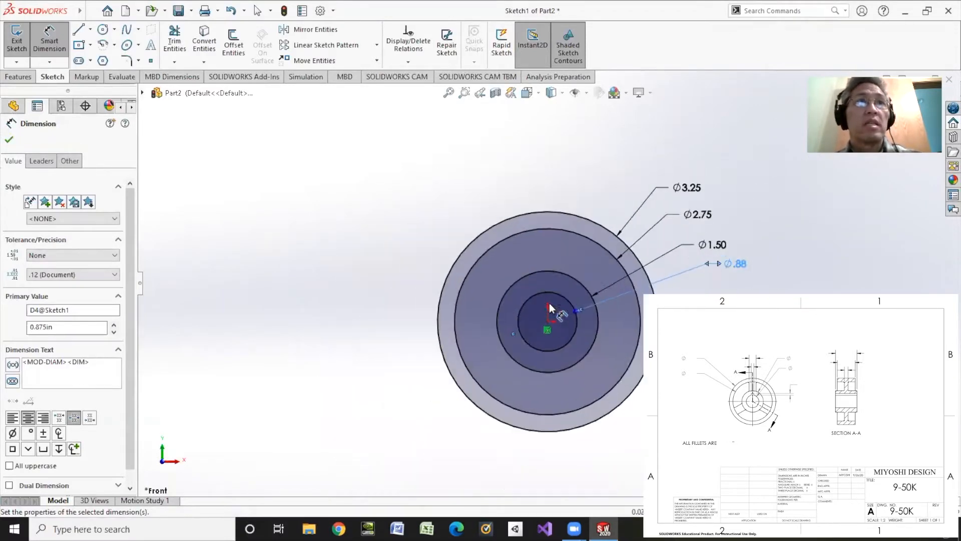
{"action": "scroll", "coordinate": [547, 308], "scroll_direction": "down", "scroll_amount": 4}
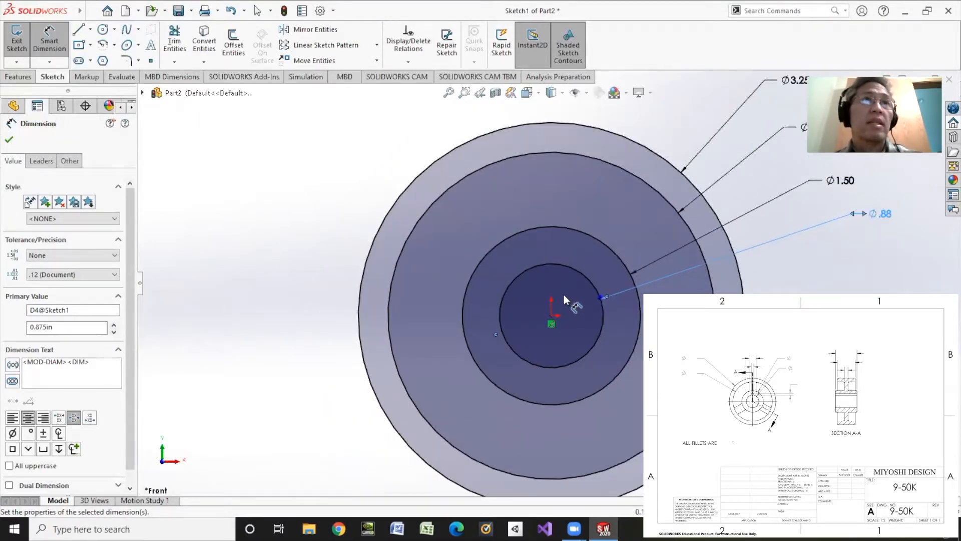
{"action": "scroll", "coordinate": [563, 295], "scroll_direction": "down", "scroll_amount": 2}
{"action": "scroll", "coordinate": [564, 294], "scroll_direction": "up", "scroll_amount": 2}
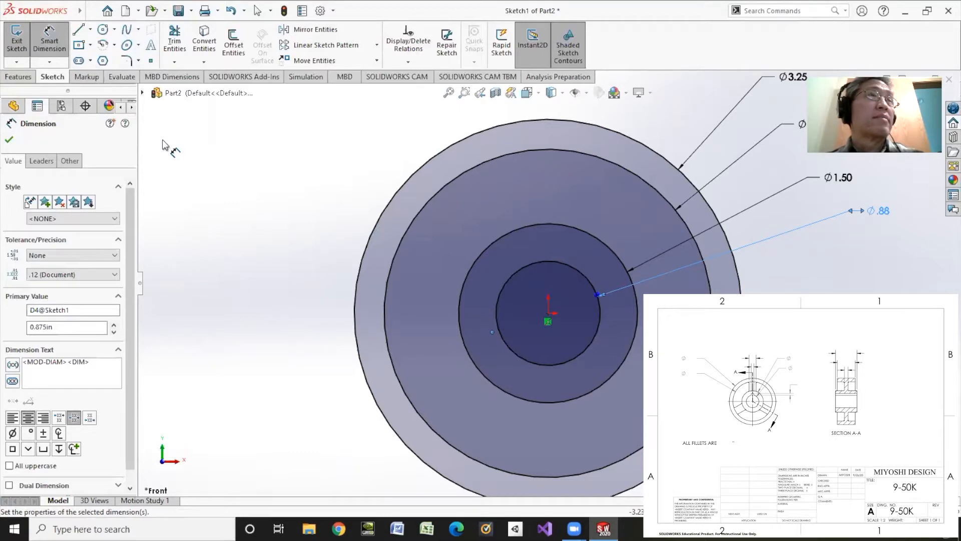
{"action": "left_click", "coordinate": [79, 29]}
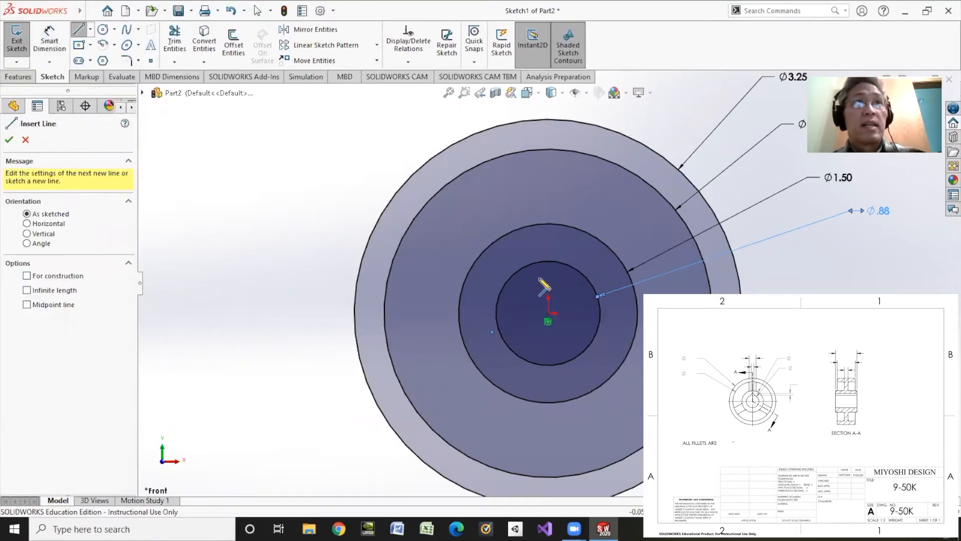
{"action": "left_click", "coordinate": [546, 244]}
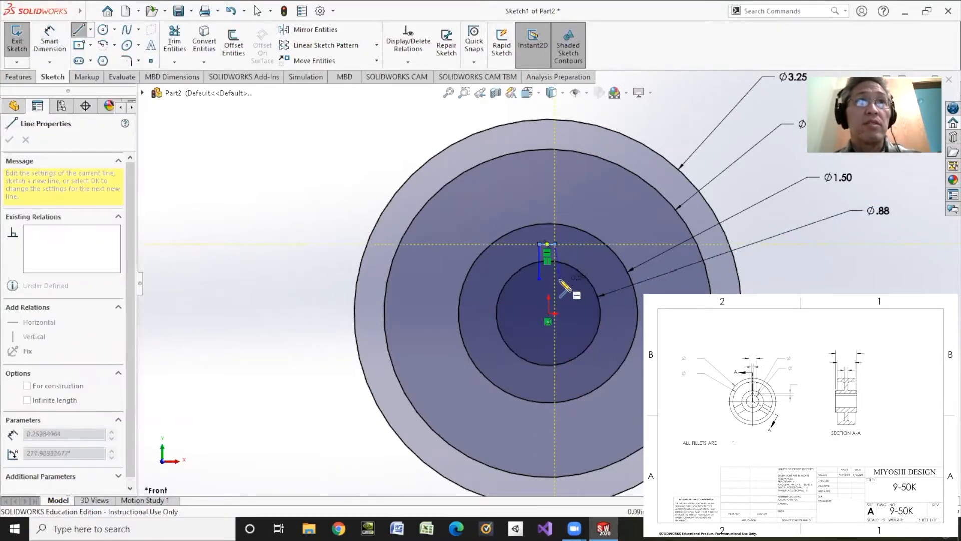
{"action": "left_click", "coordinate": [555, 278]}
{"action": "right_click", "coordinate": [337, 118]}
{"action": "left_click", "coordinate": [355, 163]}
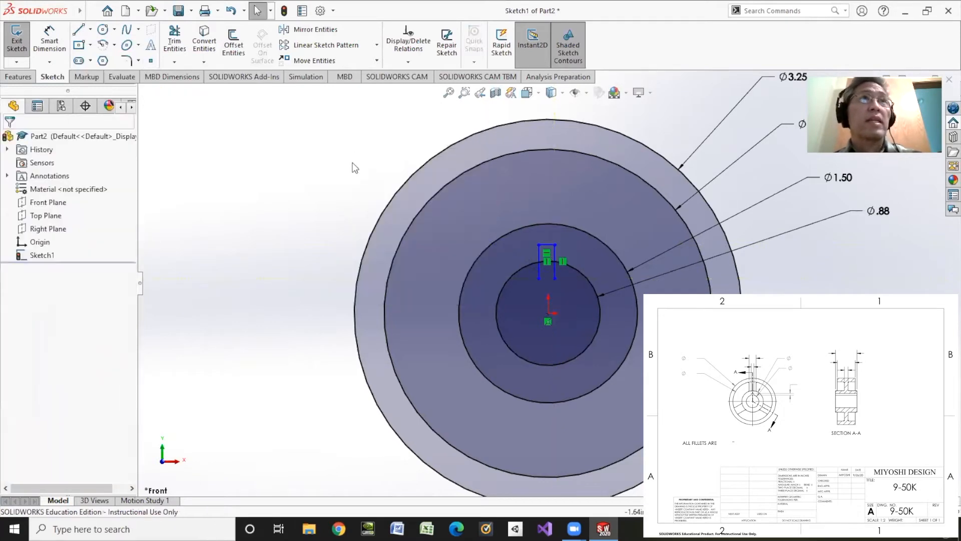
Add a Vertical relation between the midpoint of the keyway's top line and the origin.
{"action": "left_click", "coordinate": [408, 62]}
{"action": "left_click", "coordinate": [423, 88]}
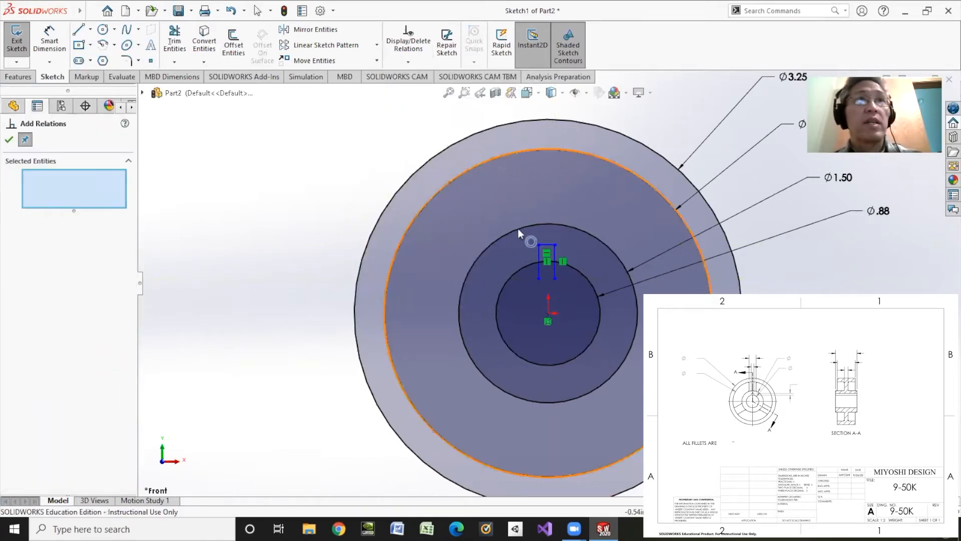
{"action": "left_click", "coordinate": [547, 246]}
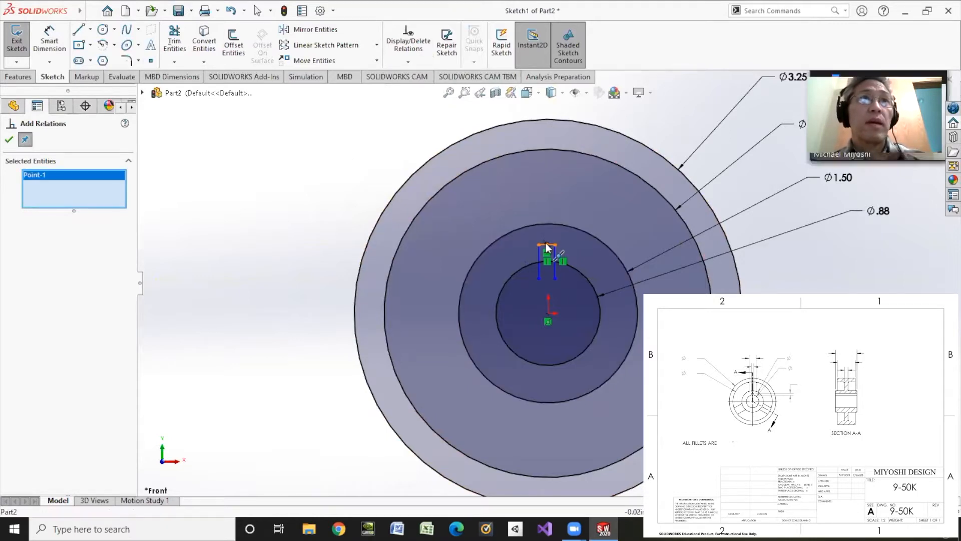
{"action": "left_click", "coordinate": [546, 312]}
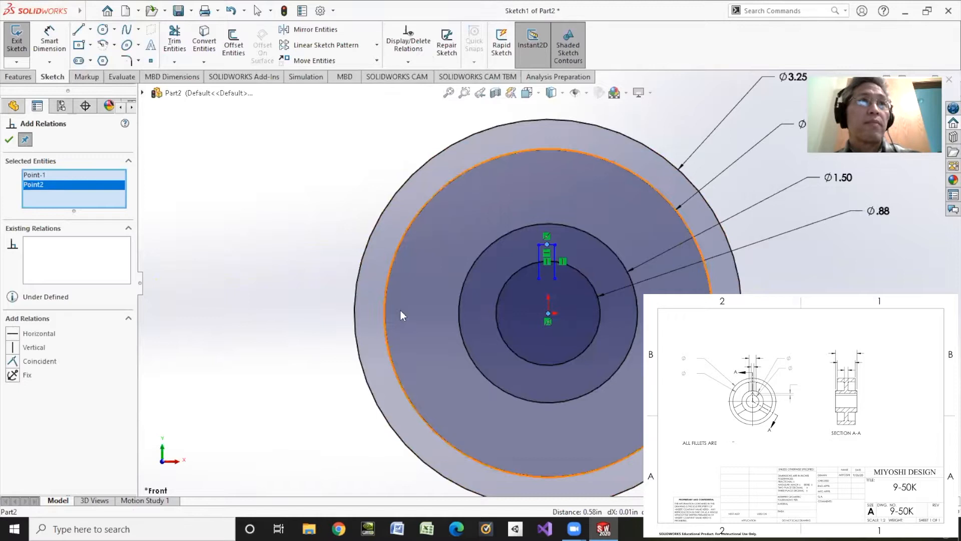
{"action": "left_click", "coordinate": [34, 348]}
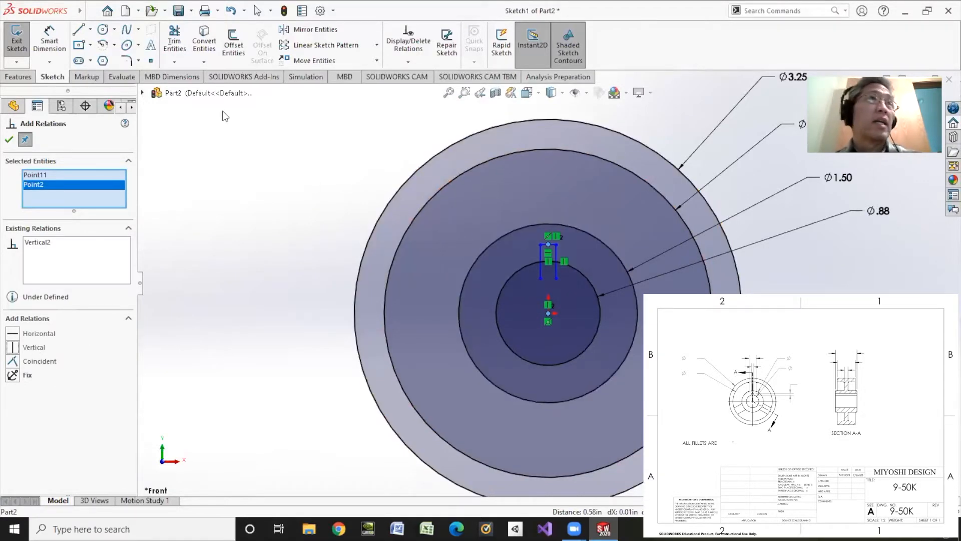
Dimension the keyway's top line 0.125 in above the top of the bore circle.
{"action": "left_click", "coordinate": [49, 44]}
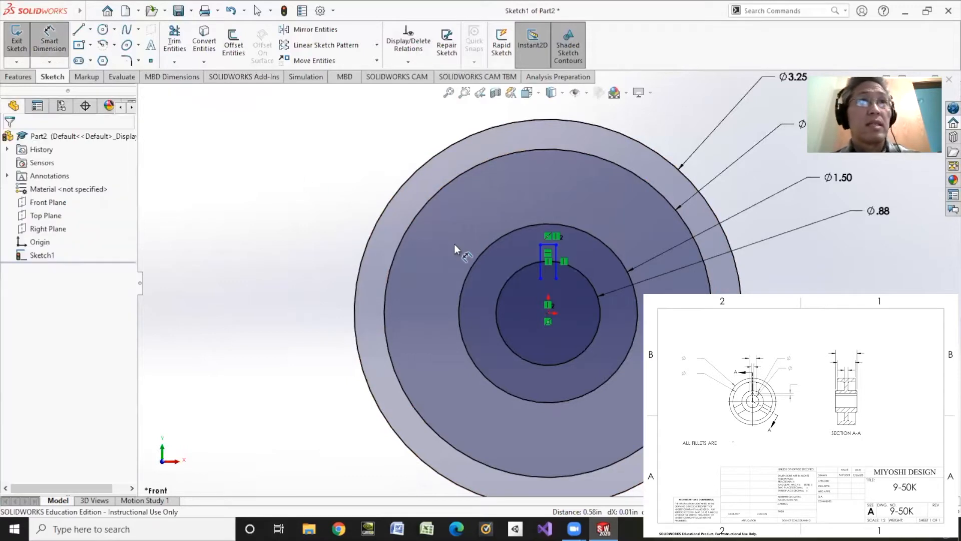
{"action": "left_click", "coordinate": [529, 262]}
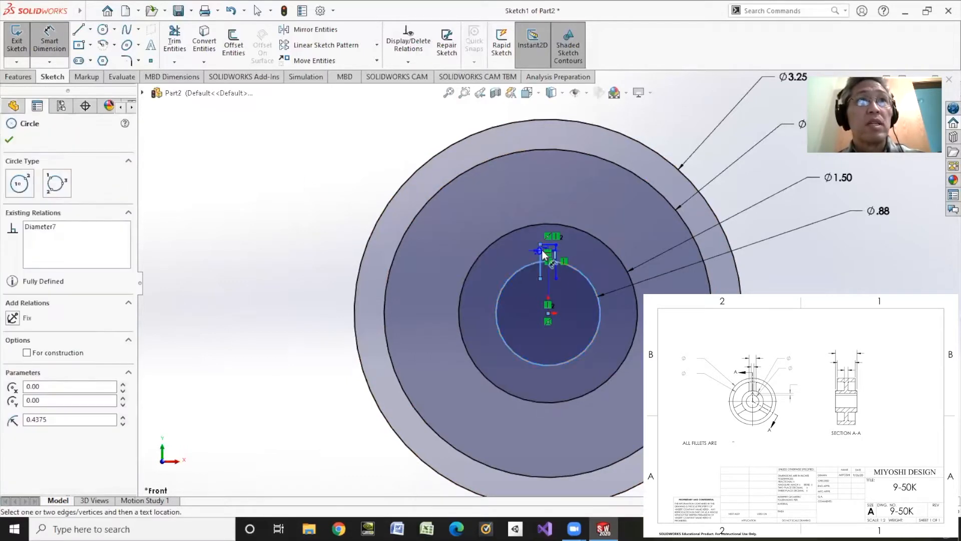
{"action": "left_click", "coordinate": [548, 245]}
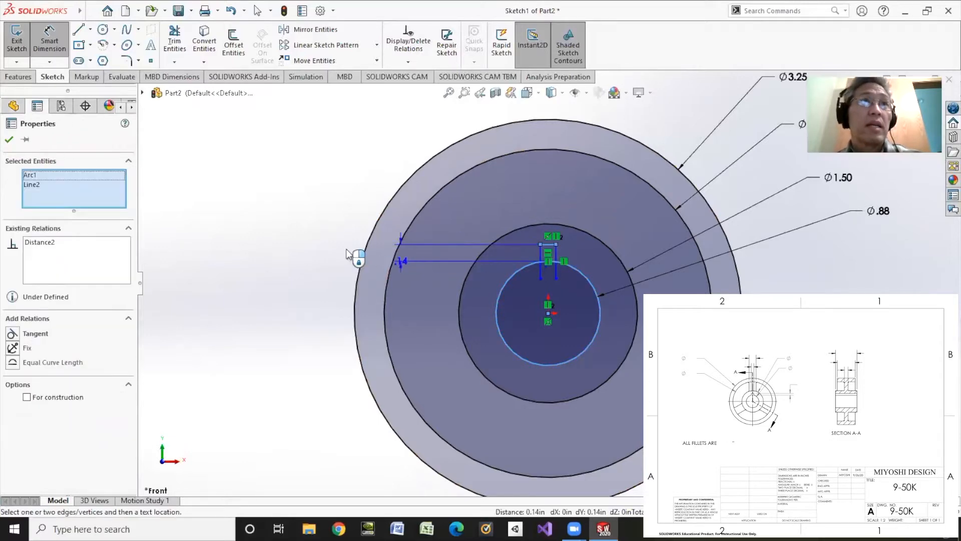
{"action": "left_click", "coordinate": [322, 257]}
{"action": "type", "text": ".125"}
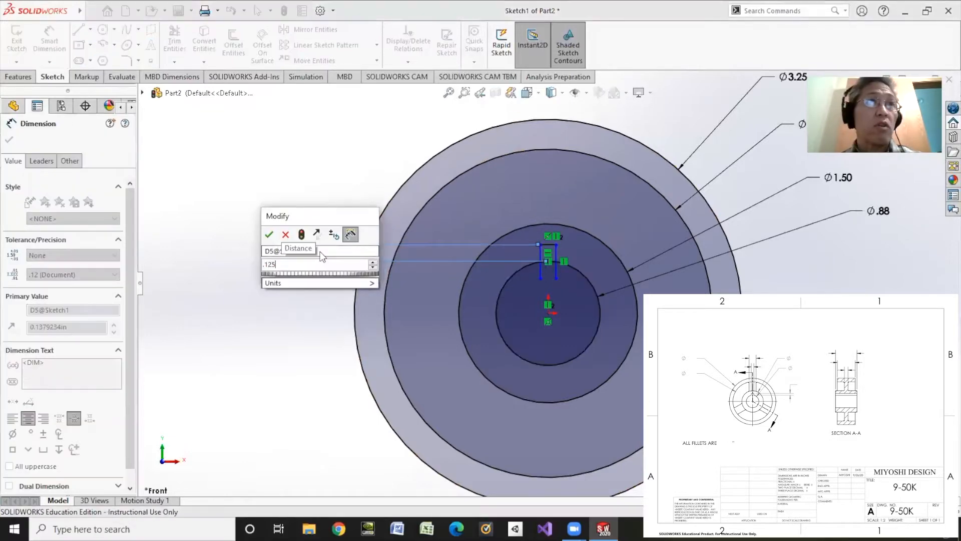
{"action": "key", "text": "Return"}
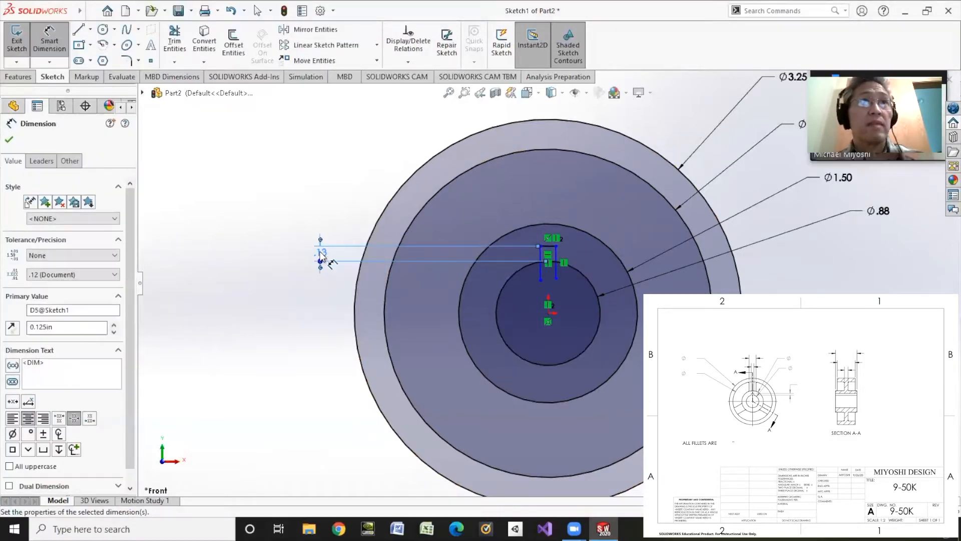
Dimension the width of the keyway's top line at 0.1875 in.
{"action": "left_click", "coordinate": [548, 249]}
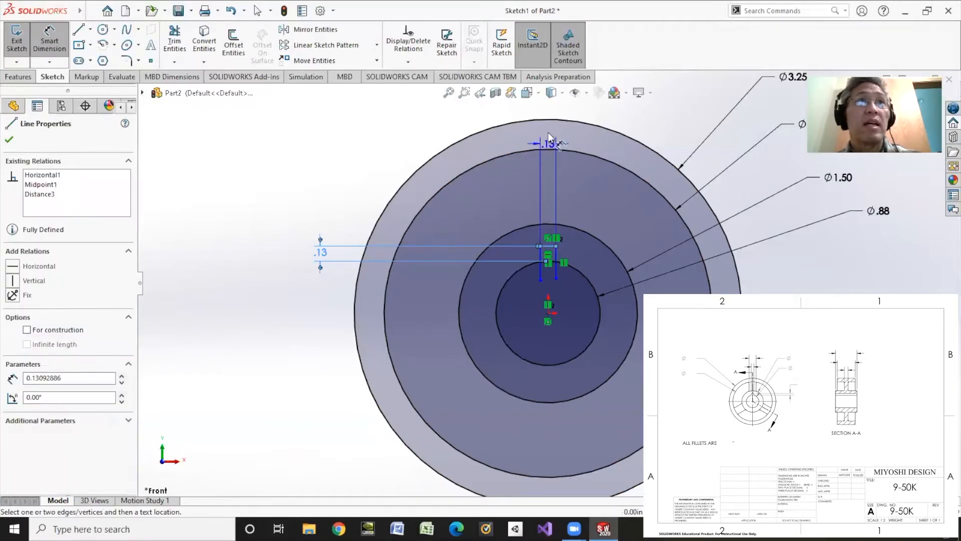
{"action": "left_click", "coordinate": [548, 103]}
{"action": "type", "text": "."}
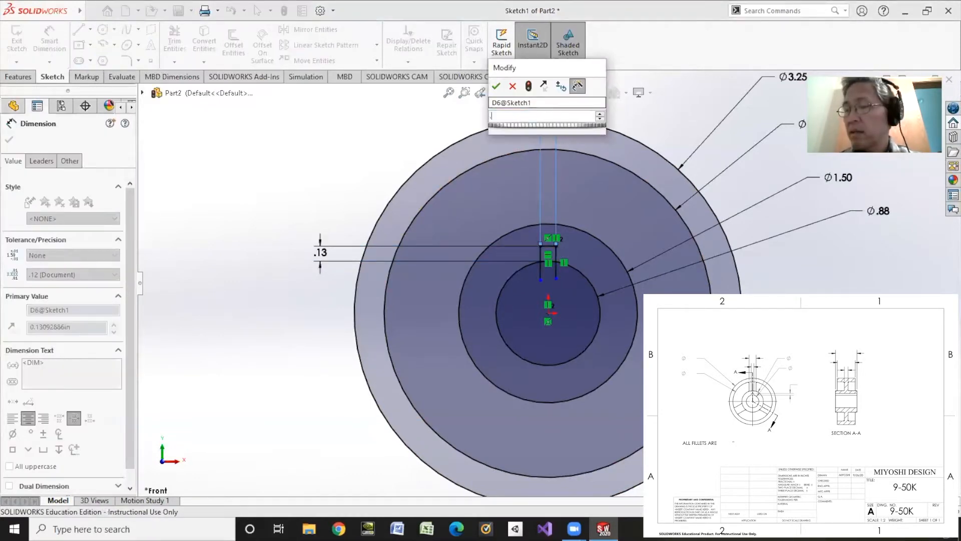
{"action": "type", "text": "1875"}
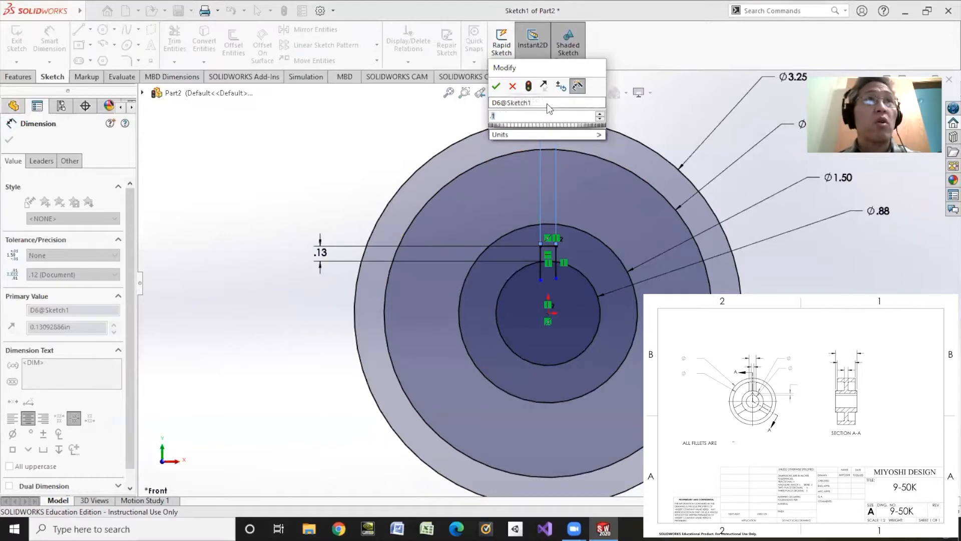
{"action": "key", "text": "Return"}
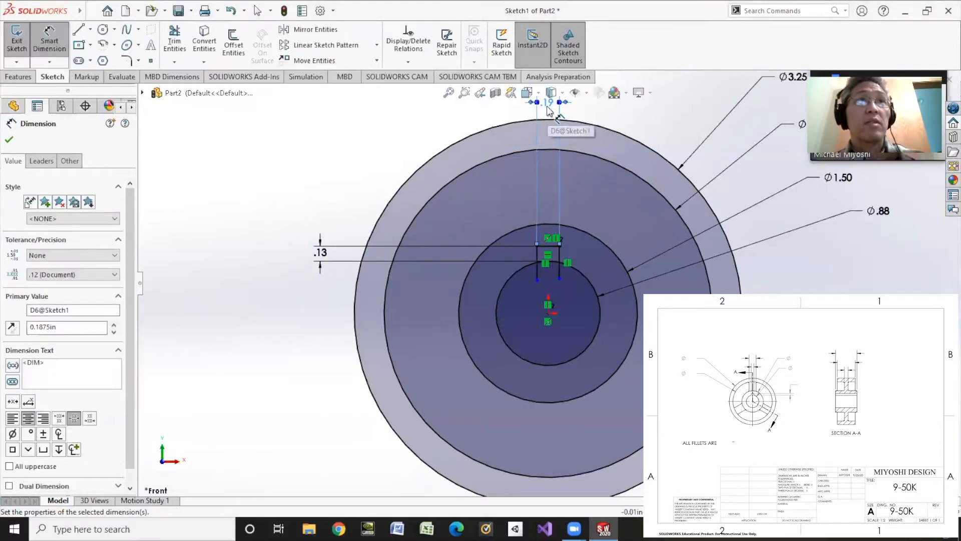
Trim the keyway's left line at the bore circle and make the right line's lower endpoint coincident with that circle.
{"action": "left_click", "coordinate": [173, 47]}
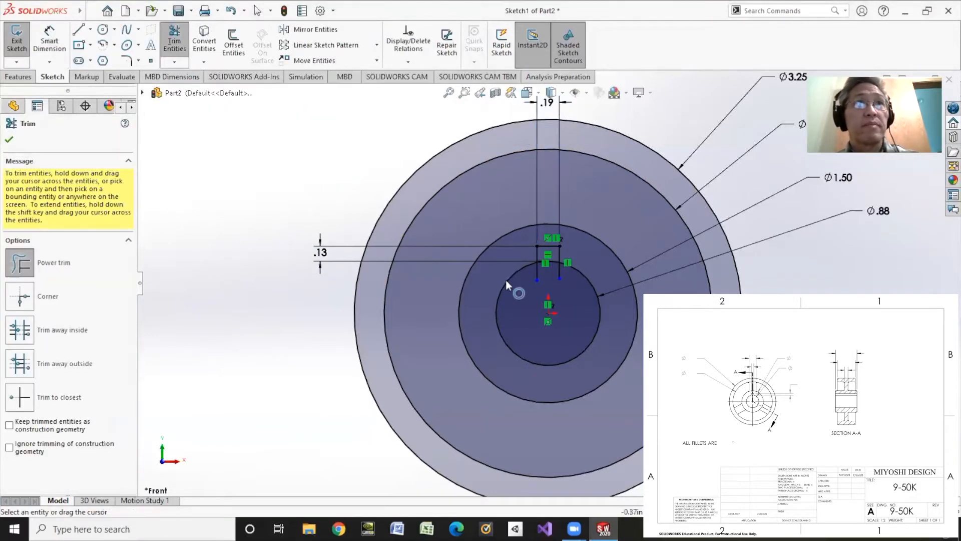
{"action": "left_click", "coordinate": [408, 62]}
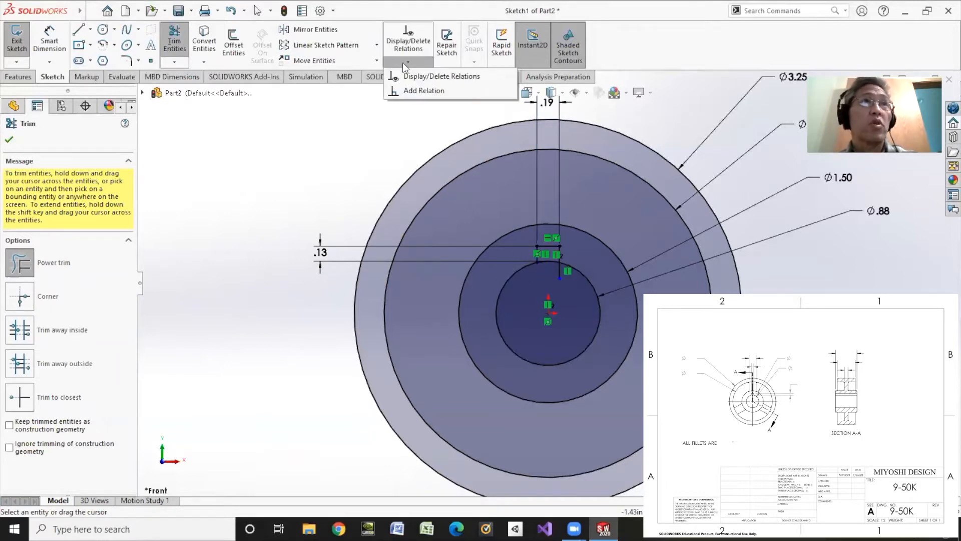
{"action": "left_click", "coordinate": [436, 88]}
{"action": "left_click", "coordinate": [559, 278]}
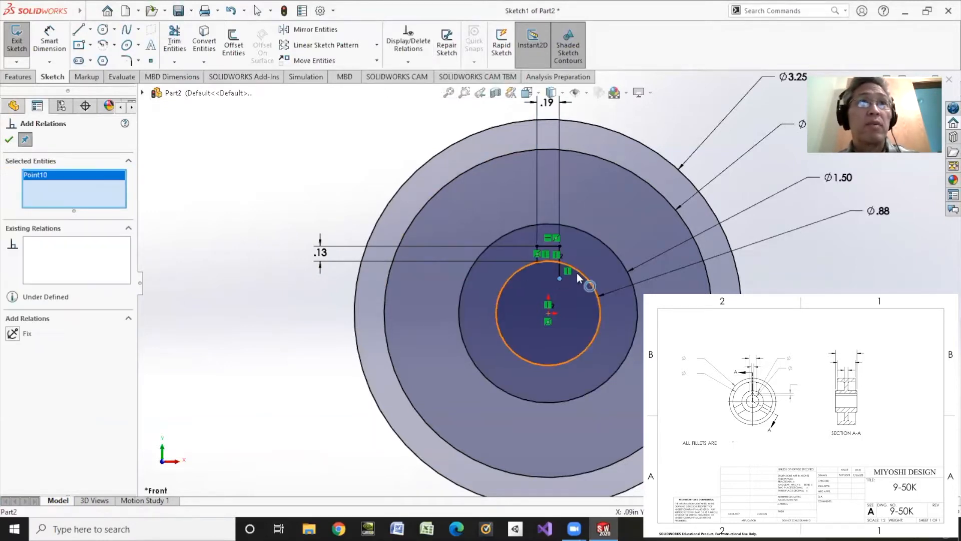
{"action": "left_click", "coordinate": [578, 271]}
{"action": "left_click", "coordinate": [40, 347]}
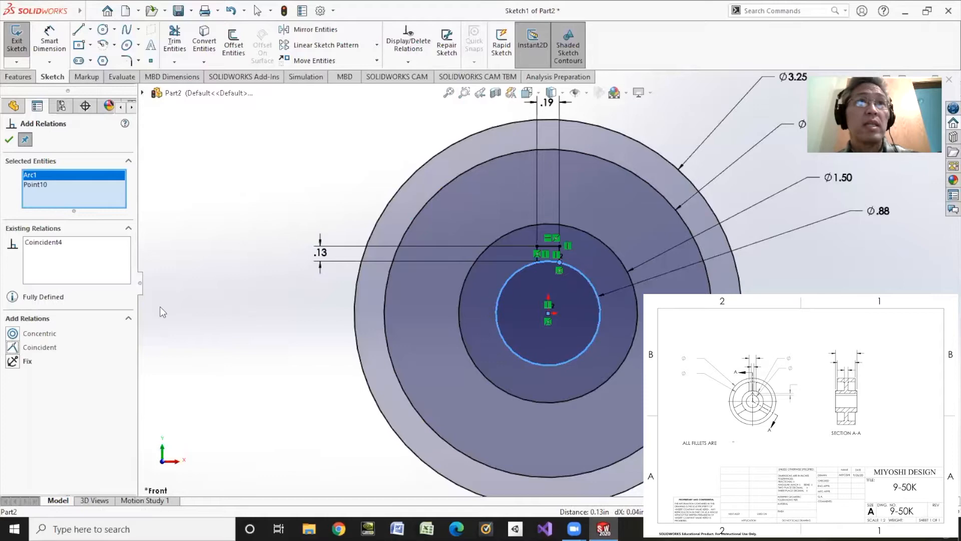
Trim away the bore circle's arc between the two keyway sides so that the keyway opens into the bore.
{"action": "left_click", "coordinate": [174, 43]}
{"action": "scroll", "coordinate": [555, 278], "scroll_direction": "down", "scroll_amount": 5}
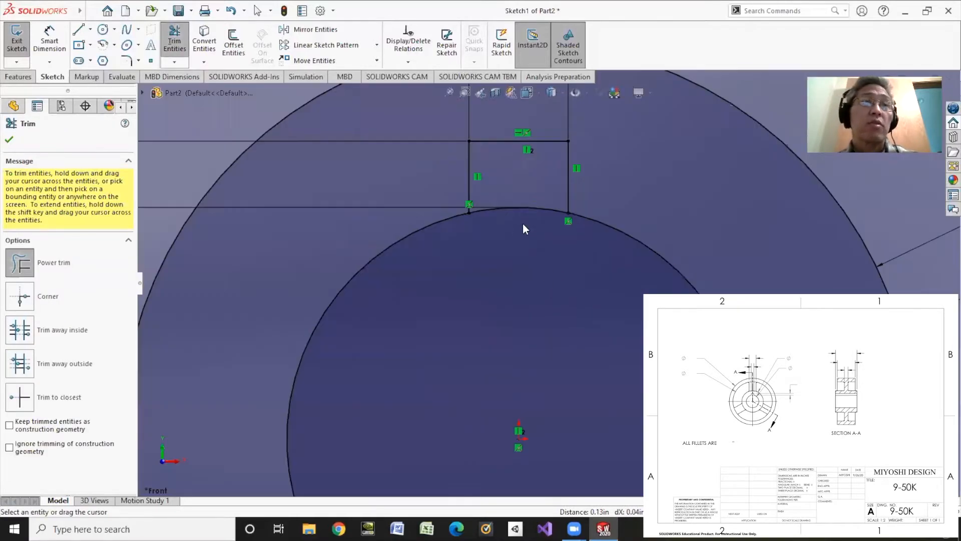
{"action": "left_click_drag", "start_coordinate": [523, 224], "coordinate": [510, 192]}
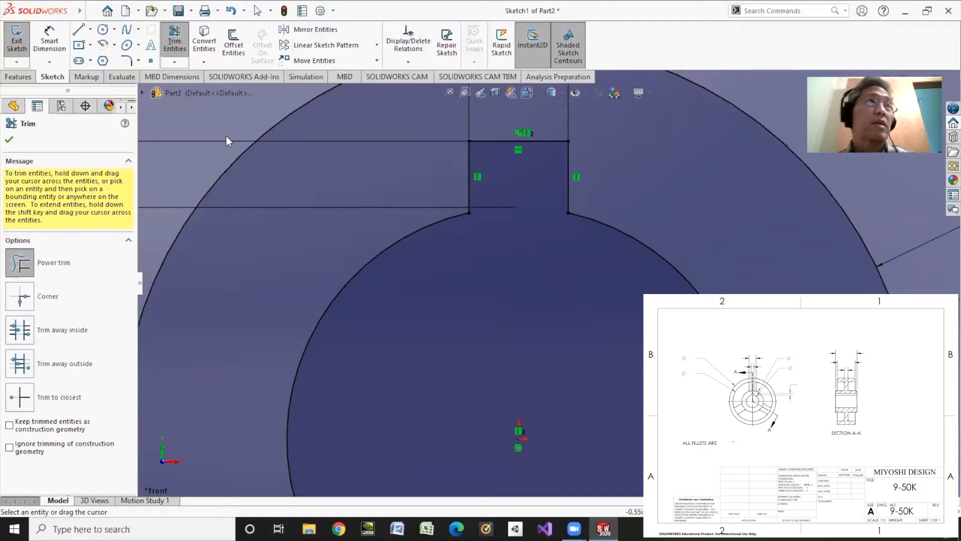
{"action": "scroll", "coordinate": [260, 180], "scroll_direction": "up", "scroll_amount": 10}
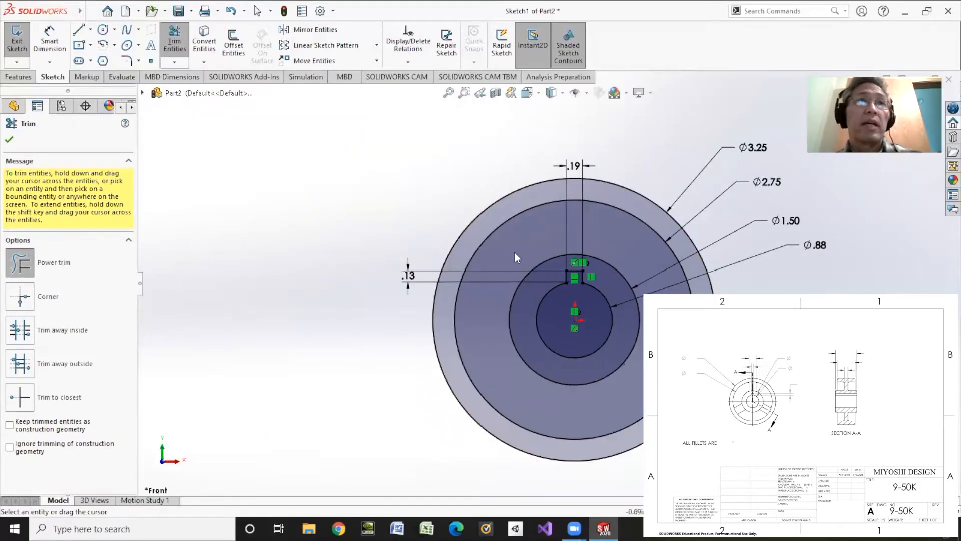
{"action": "scroll", "coordinate": [515, 253], "scroll_direction": "up", "scroll_amount": 3}
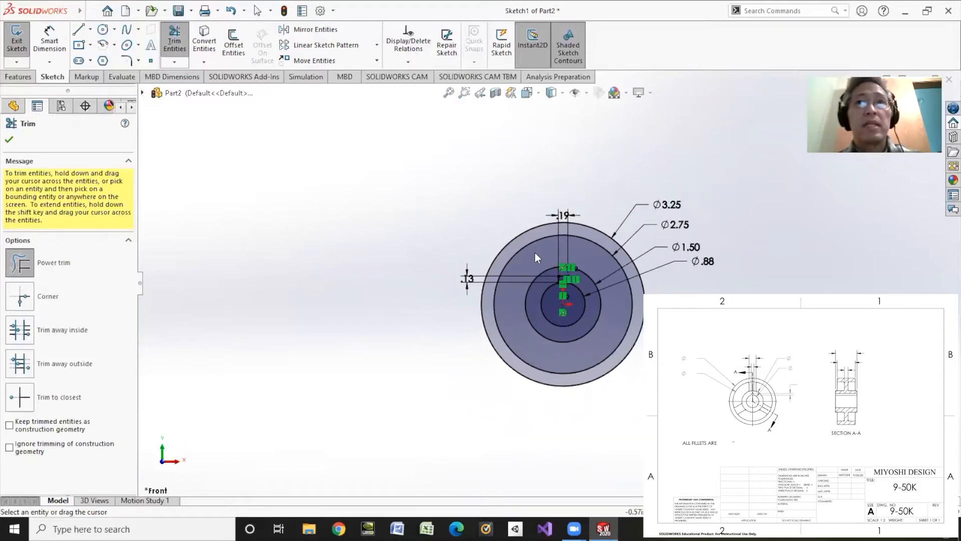
Extrude the hub ring between the 1.50 in circle and the keyed bore 1.5 in with the Mid Plane end condition.
{"action": "scroll", "coordinate": [534, 253], "scroll_direction": "up", "scroll_amount": 2}
{"action": "scroll", "coordinate": [534, 252], "scroll_direction": "down", "scroll_amount": 6}
{"action": "scroll", "coordinate": [570, 290], "scroll_direction": "up", "scroll_amount": 5}
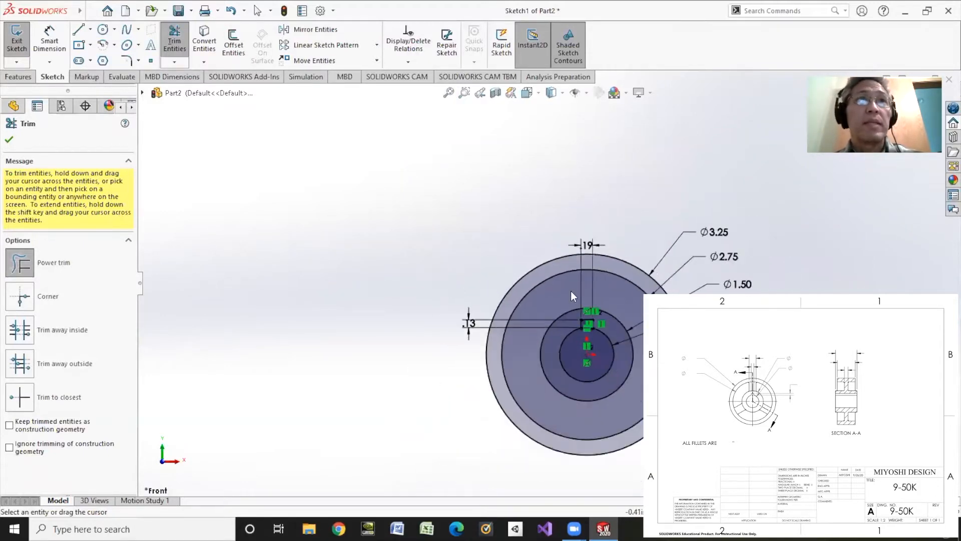
{"action": "scroll", "coordinate": [573, 317], "scroll_direction": "down", "scroll_amount": 1}
{"action": "scroll", "coordinate": [573, 320], "scroll_direction": "down", "scroll_amount": 3}
{"action": "scroll", "coordinate": [528, 301], "scroll_direction": "up", "scroll_amount": 2}
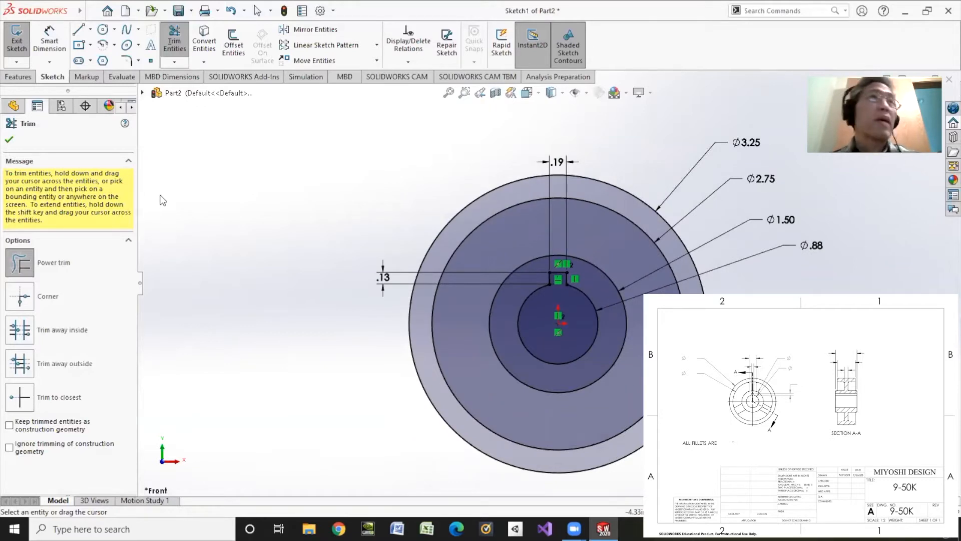
{"action": "left_click", "coordinate": [18, 77]}
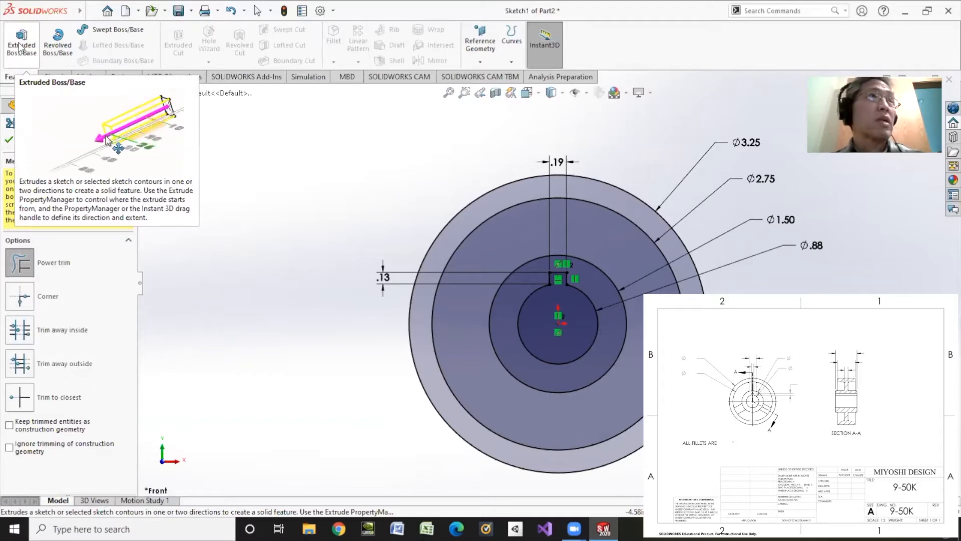
{"action": "left_click", "coordinate": [19, 45]}
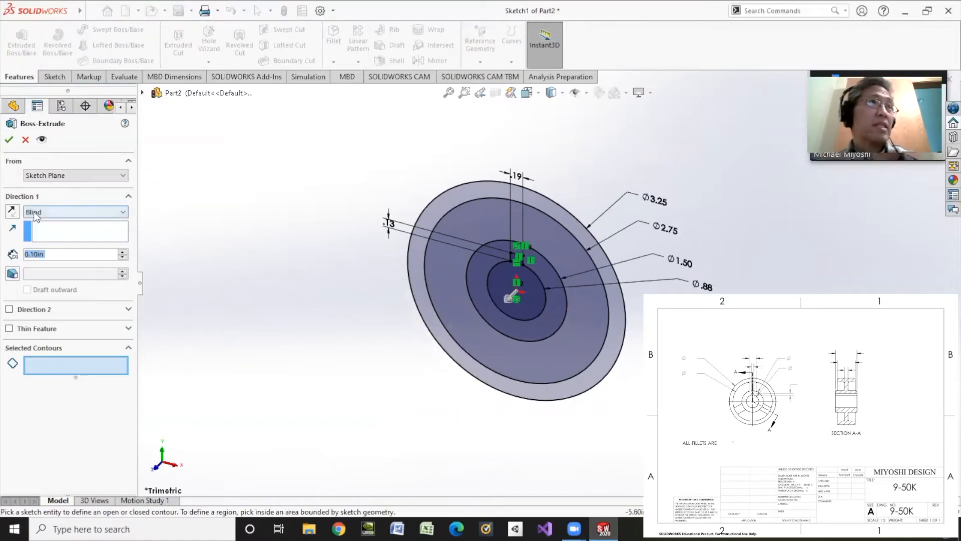
{"action": "left_click", "coordinate": [36, 213]}
{"action": "left_click", "coordinate": [56, 263]}
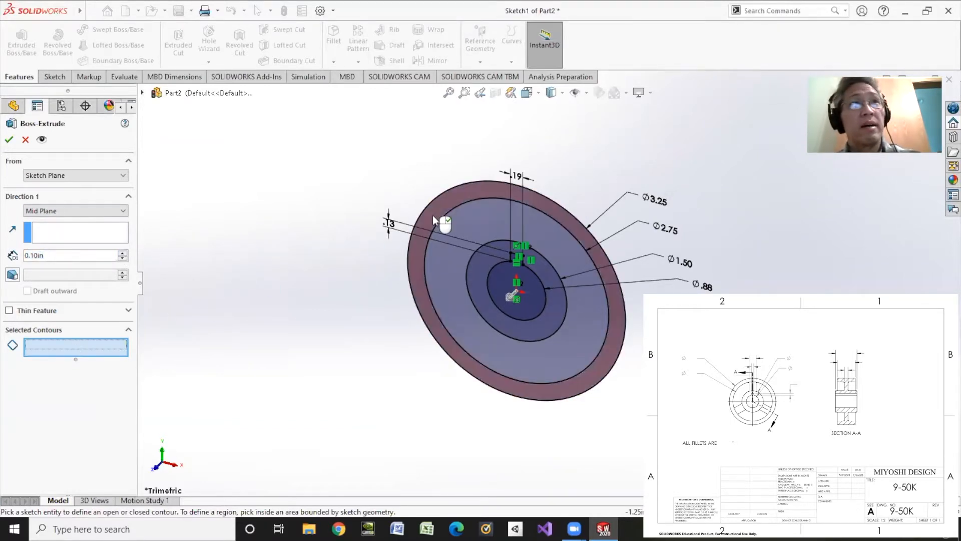
{"action": "left_click", "coordinate": [477, 271]}
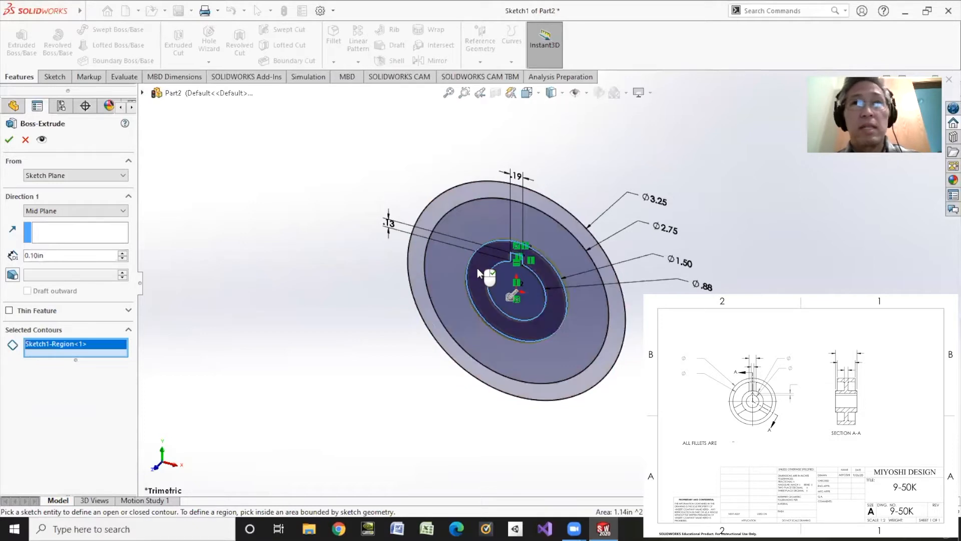
{"action": "double_click", "coordinate": [51, 259]}
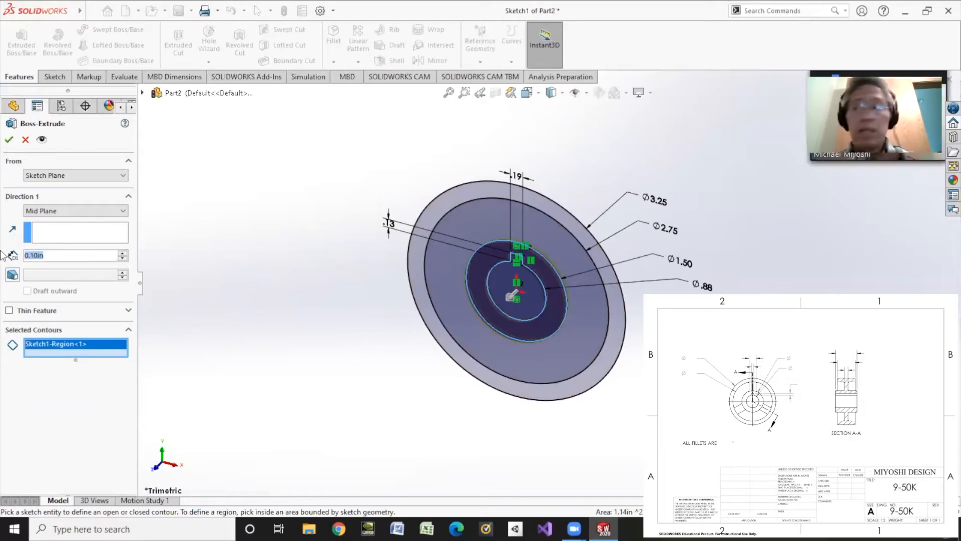
{"action": "type", "text": "1.5"}
{"action": "key", "text": "Return"}
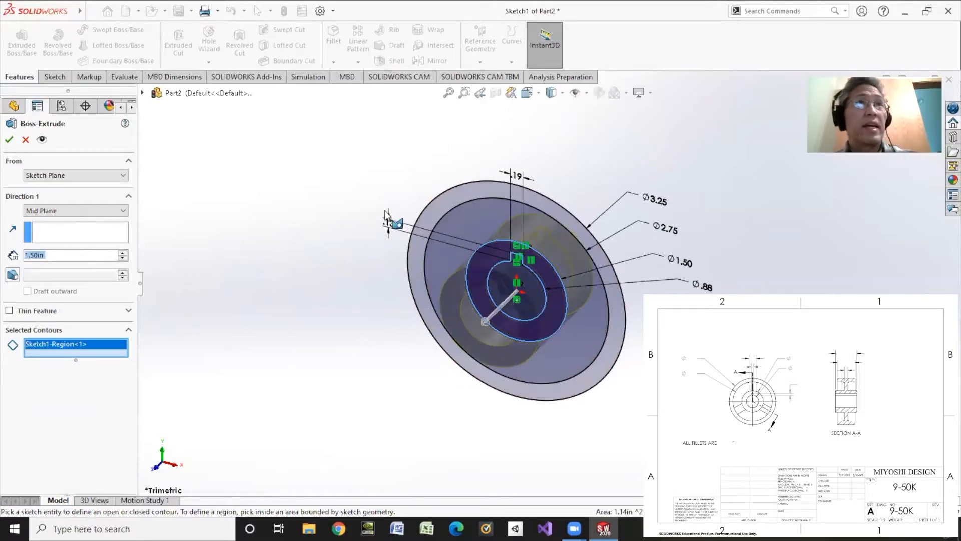
{"action": "left_click", "coordinate": [9, 140]}
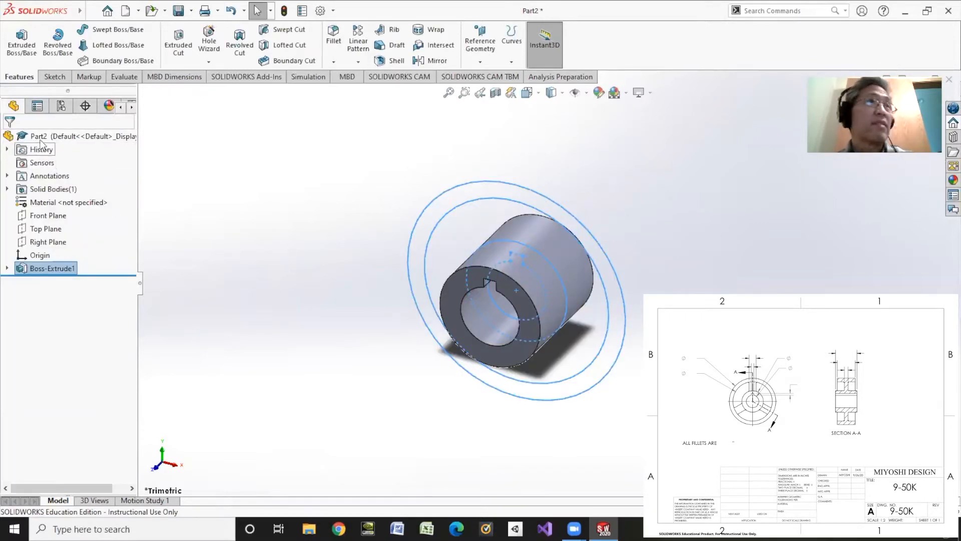
Start another boss extrusion from Sketch1 and replace its contour selection with the outer ring between the 2.75 and 3.25 in circles.
{"action": "left_click", "coordinate": [7, 269]}
{"action": "left_click", "coordinate": [53, 281]}
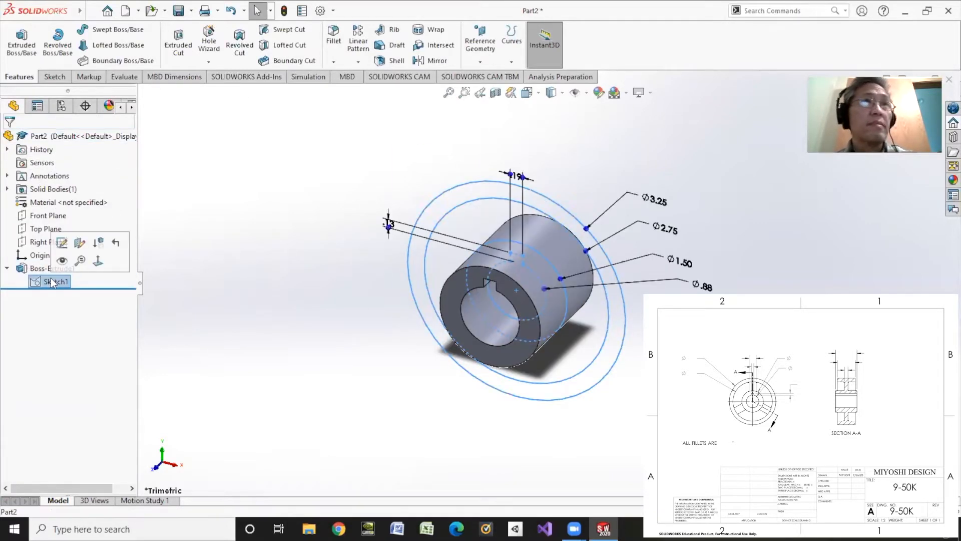
{"action": "left_click", "coordinate": [43, 268]}
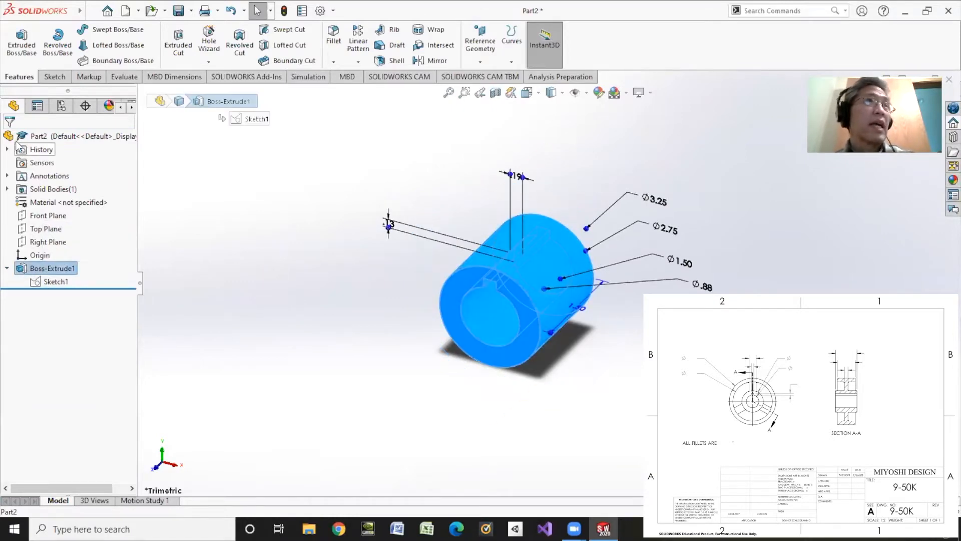
{"action": "left_click", "coordinate": [20, 40]}
{"action": "left_click", "coordinate": [14, 142]}
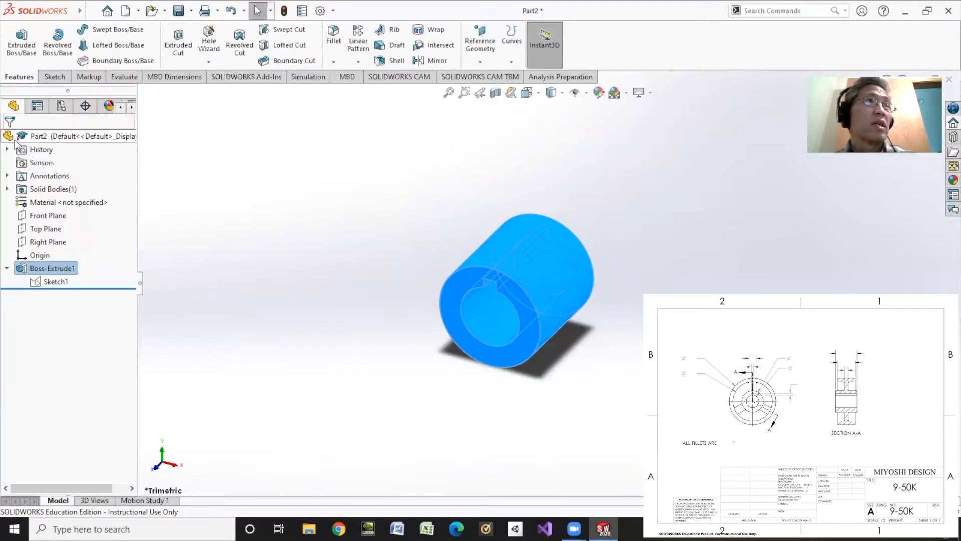
{"action": "left_click", "coordinate": [53, 282]}
{"action": "left_click", "coordinate": [12, 39]}
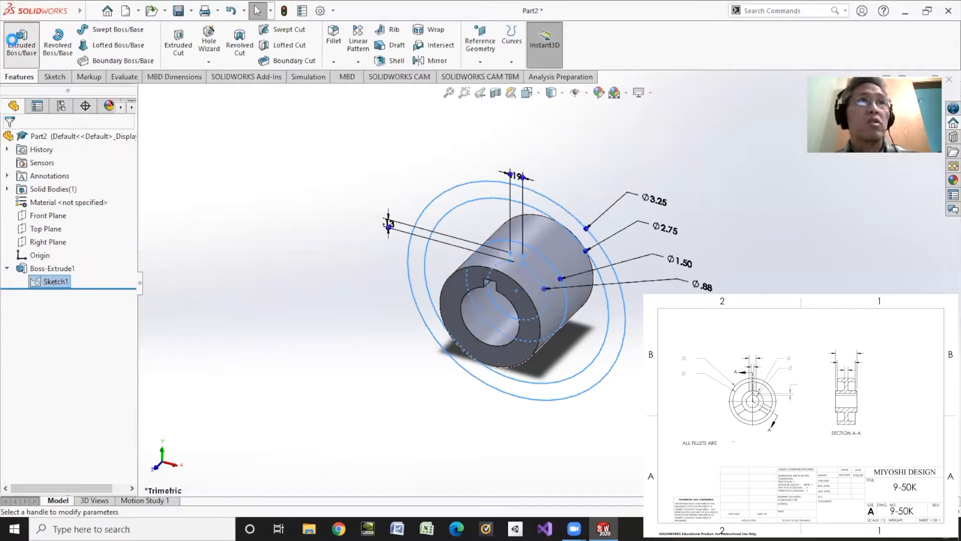
{"action": "right_click", "coordinate": [54, 374]}
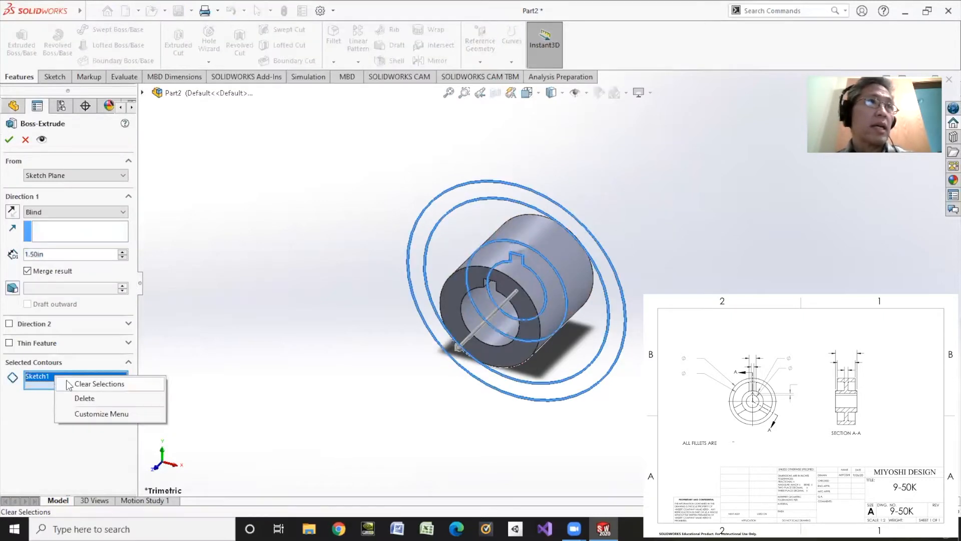
{"action": "left_click", "coordinate": [63, 380]}
{"action": "left_click", "coordinate": [458, 191]}
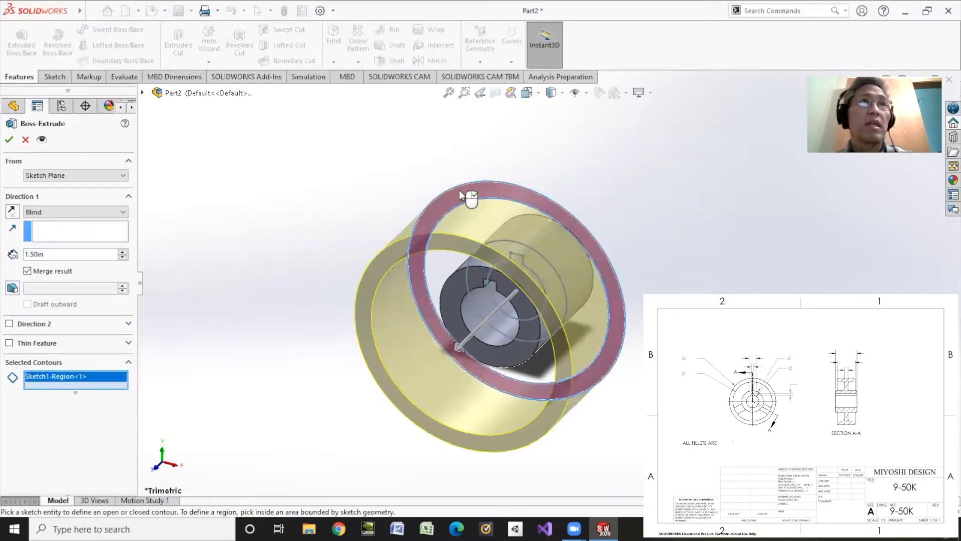
Extrude the outer rim 1.25 in with the Mid Plane end condition.
{"action": "left_click", "coordinate": [109, 219]}
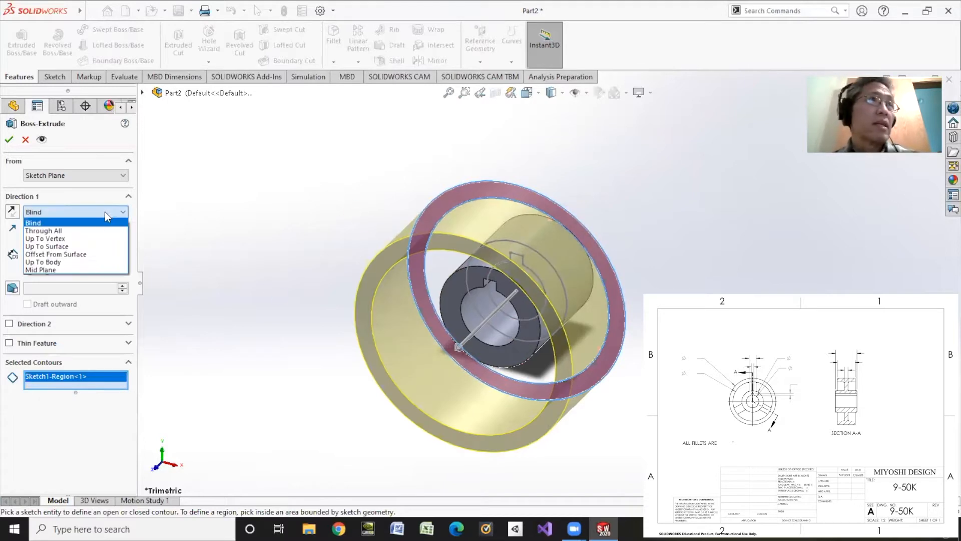
{"action": "left_click", "coordinate": [48, 270]}
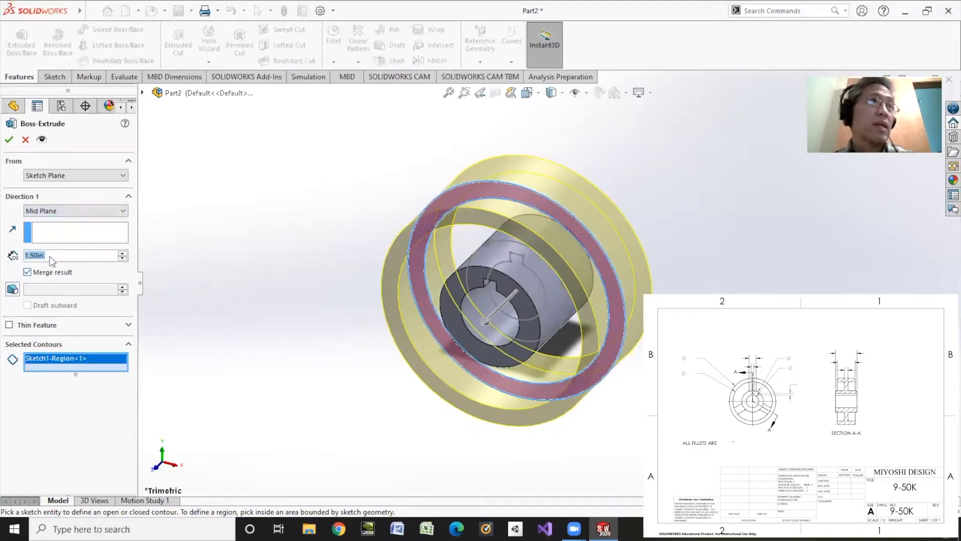
{"action": "left_click", "coordinate": [47, 255]}
{"action": "type", "text": "1.25"}
{"action": "key", "text": "Return"}
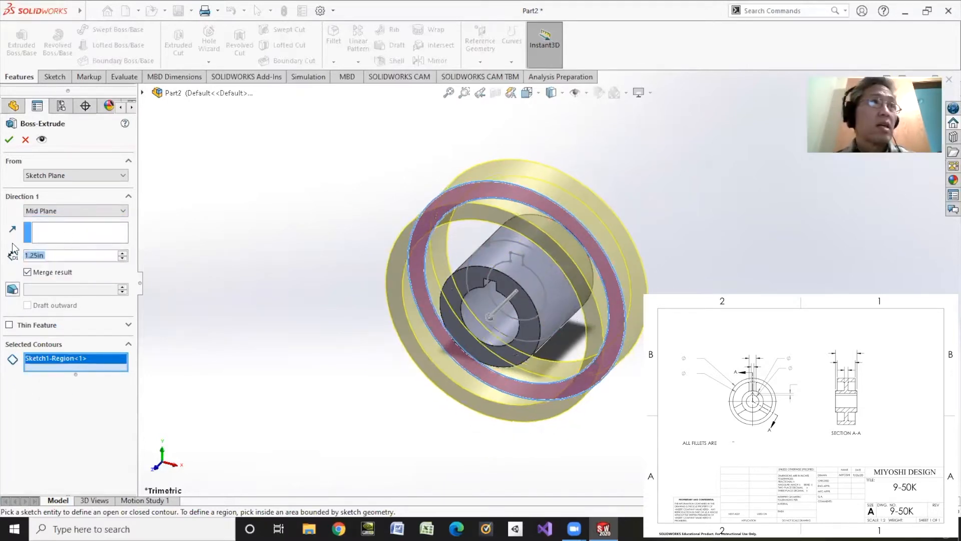
{"action": "left_click", "coordinate": [9, 139]}
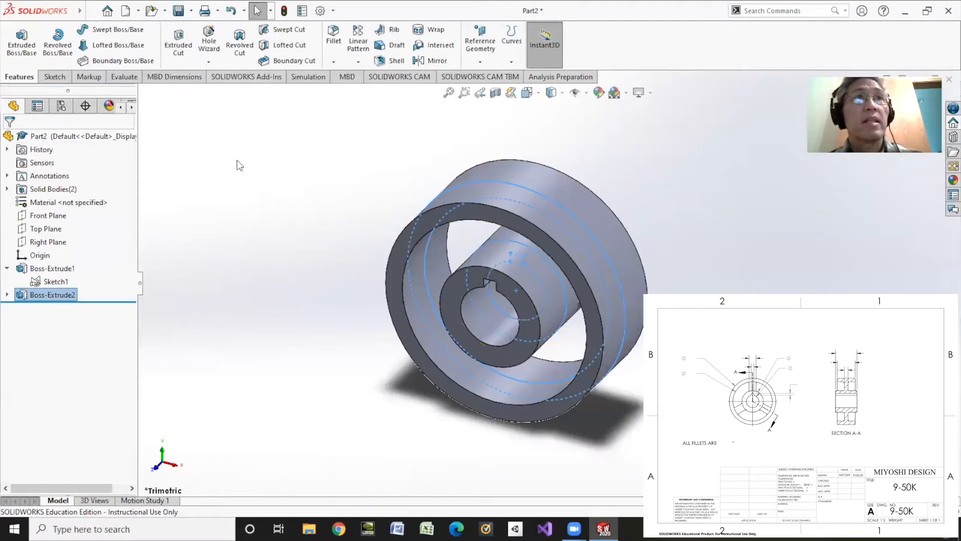
Check the hub and rim from the side and start a new sketch on the Front Plane in front view.
{"action": "middle_click_drag", "start_coordinate": [609, 185], "coordinate": [416, 186]}
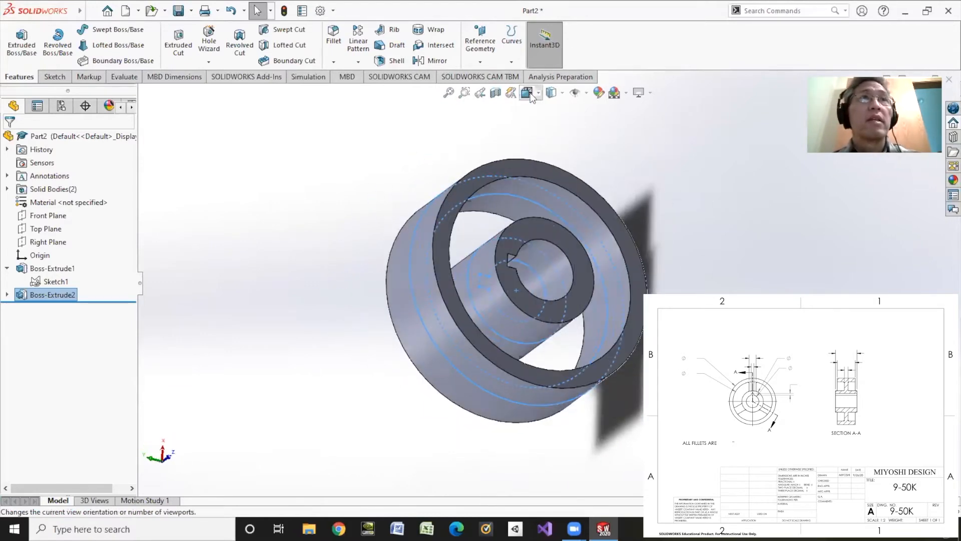
{"action": "left_click", "coordinate": [526, 92]}
{"action": "left_click", "coordinate": [561, 144]}
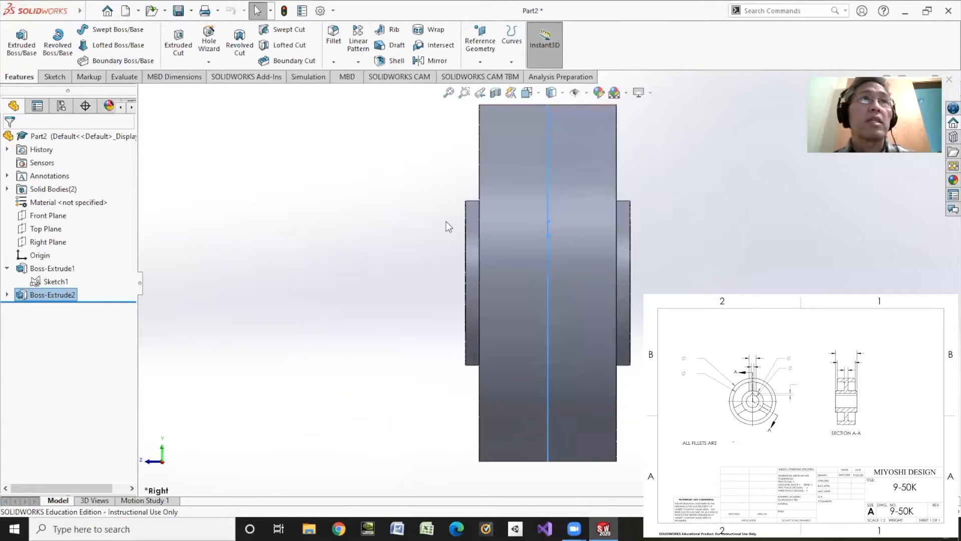
{"action": "left_click", "coordinate": [527, 93]}
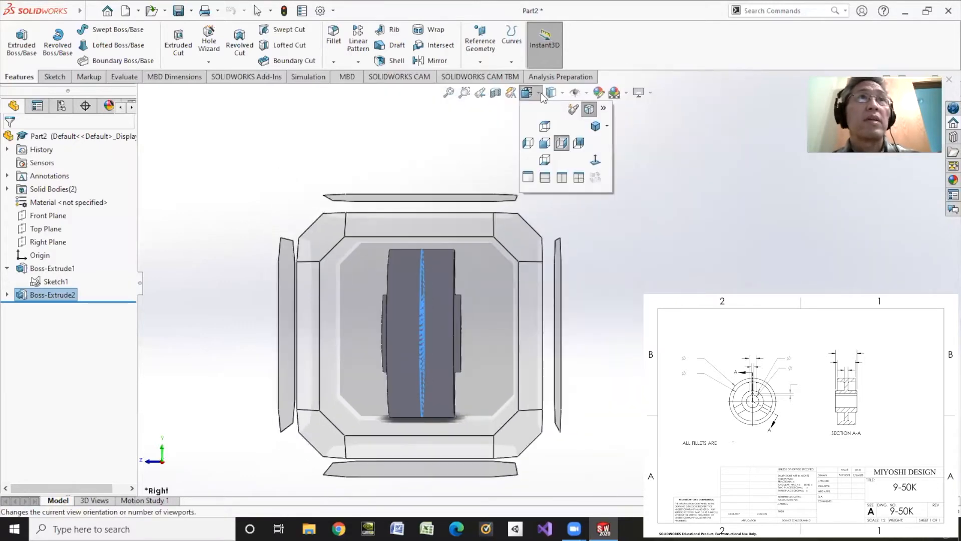
{"action": "left_click", "coordinate": [543, 142]}
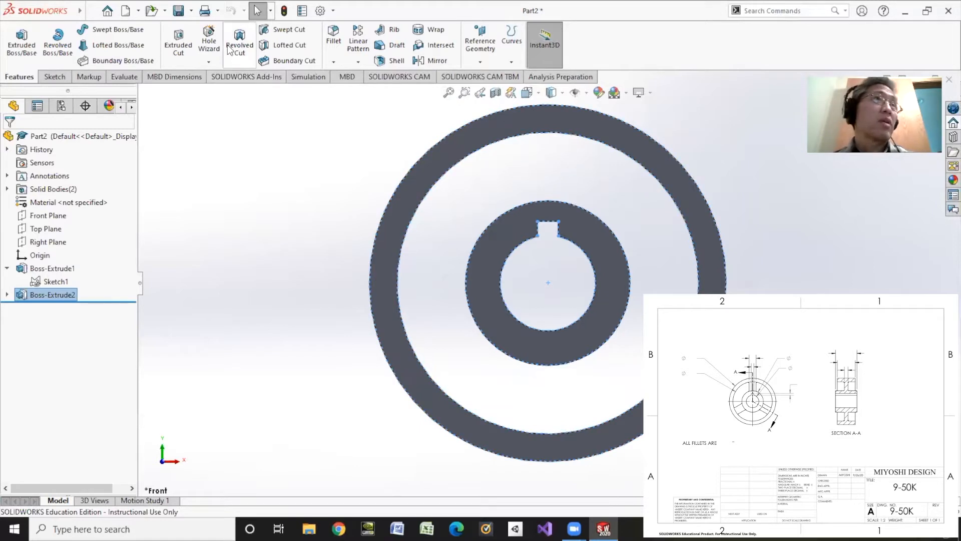
{"action": "left_click", "coordinate": [52, 78]}
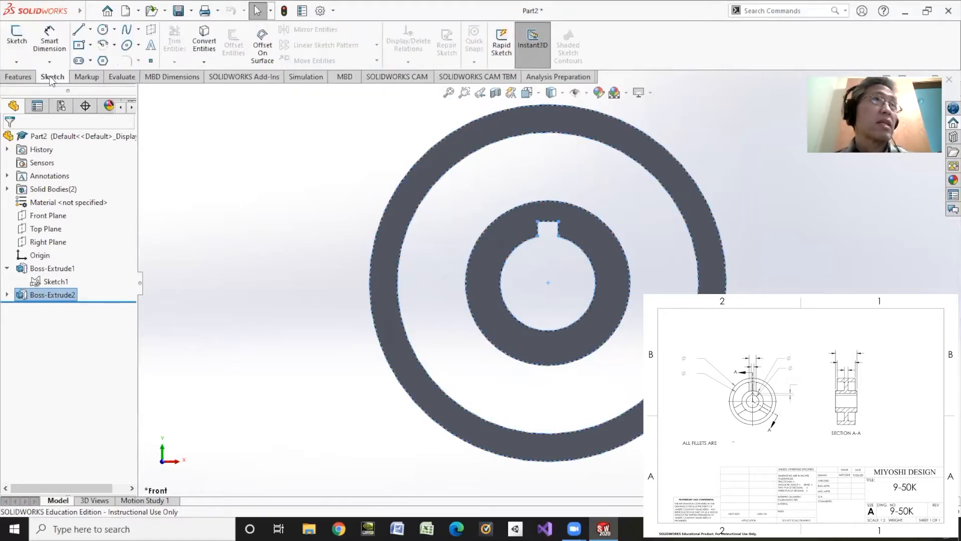
{"action": "left_click", "coordinate": [17, 37]}
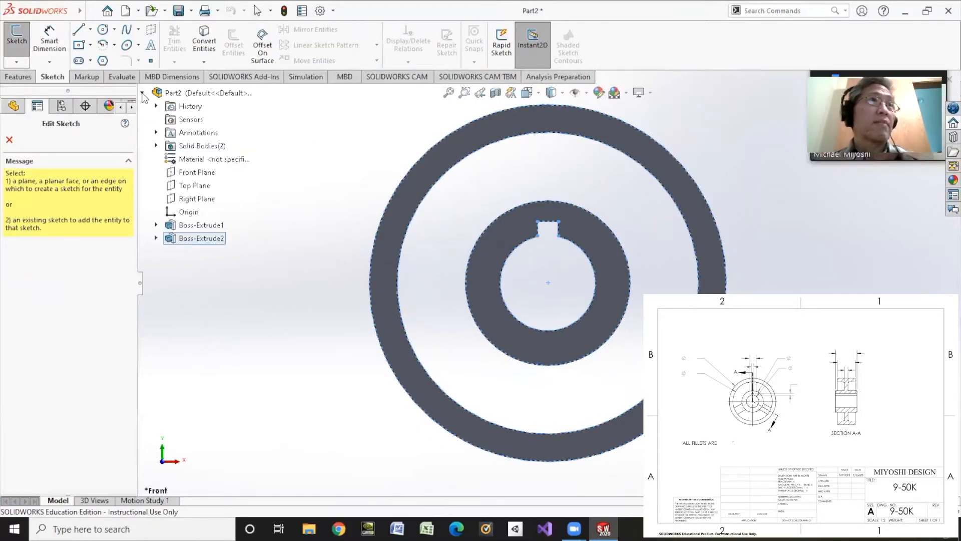
{"action": "left_click", "coordinate": [176, 172]}
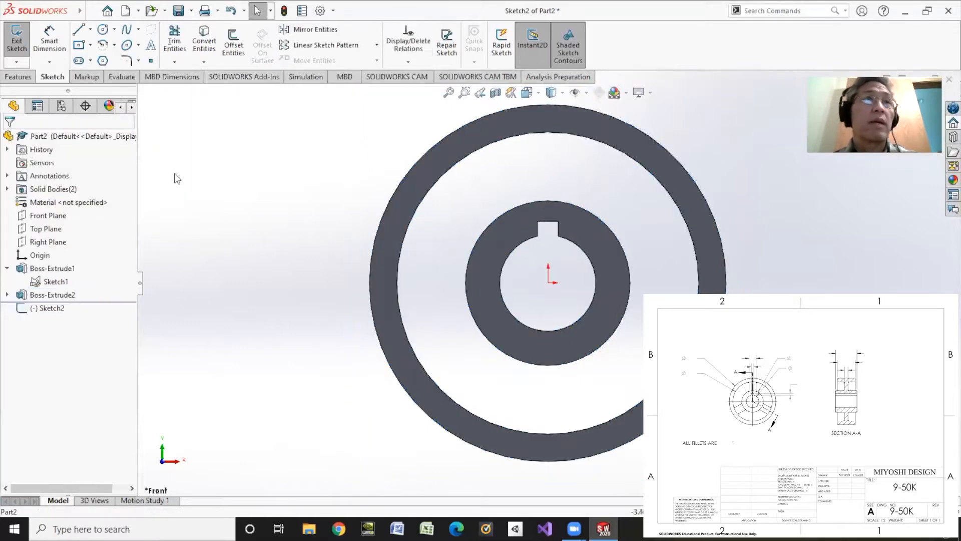
Sketch two vertical lines about 0.69 in apart, running from within the upper rim down into the hub on either side of the keyway.
{"action": "left_click", "coordinate": [78, 29]}
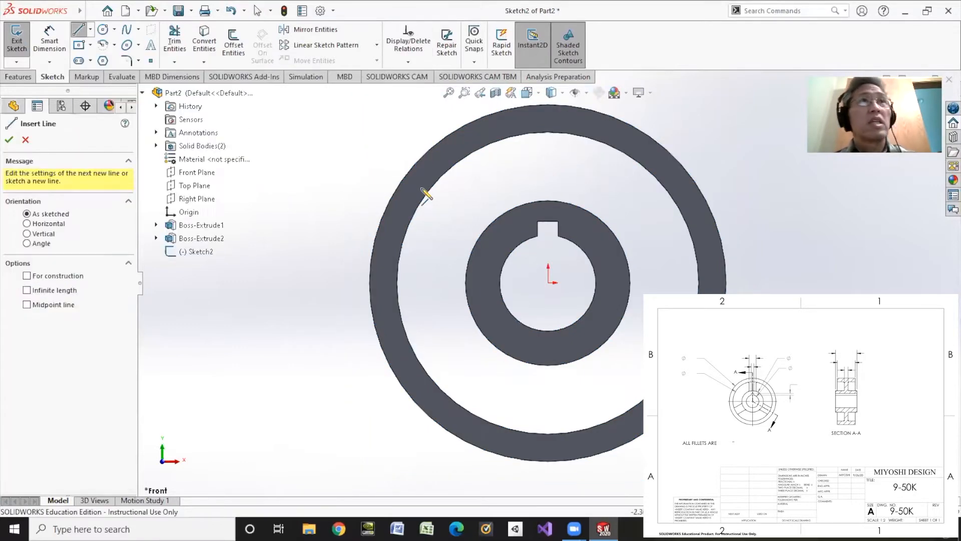
{"action": "left_click", "coordinate": [505, 123]}
{"action": "left_click", "coordinate": [504, 228]}
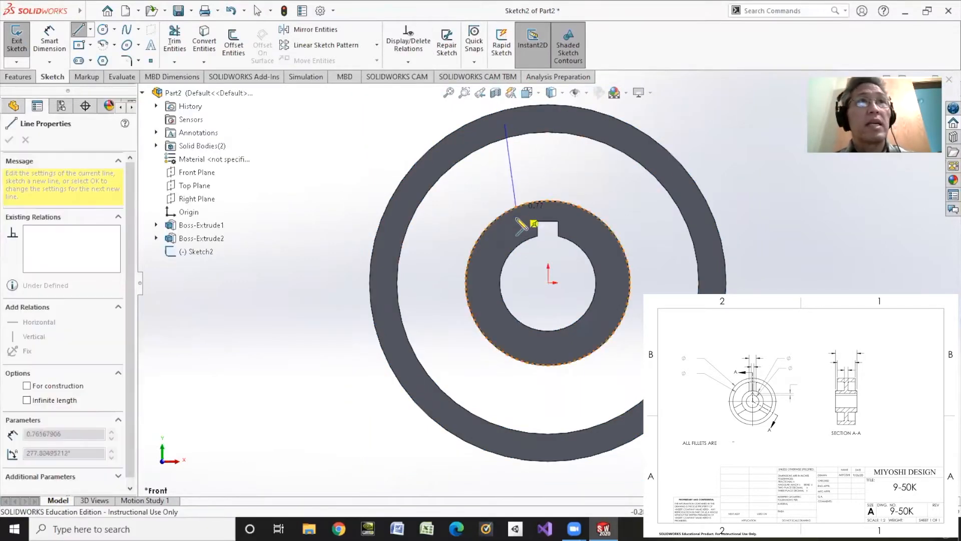
{"action": "right_click", "coordinate": [582, 127]}
{"action": "left_click", "coordinate": [599, 133]}
{"action": "left_click", "coordinate": [581, 124]}
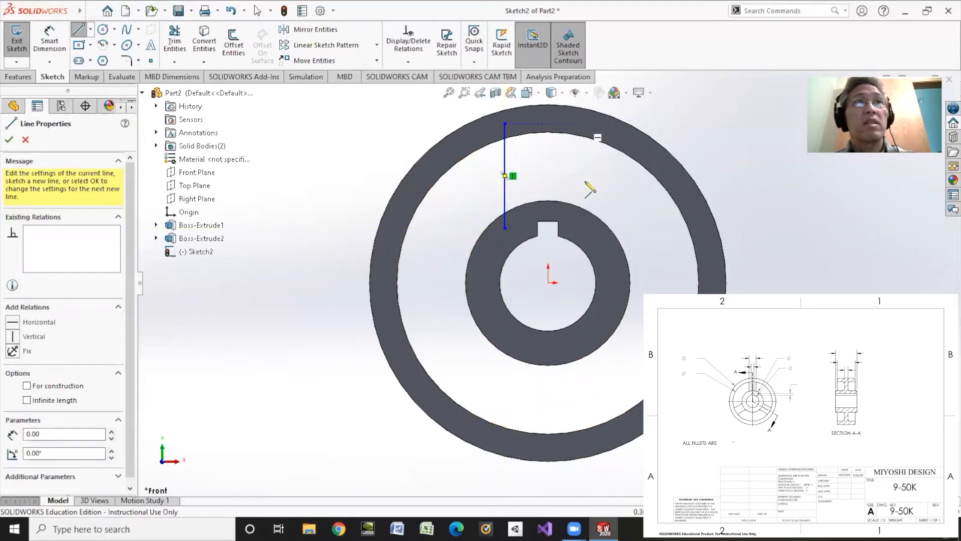
{"action": "left_click", "coordinate": [581, 228]}
{"action": "right_click", "coordinate": [638, 192]}
{"action": "left_click", "coordinate": [681, 200]}
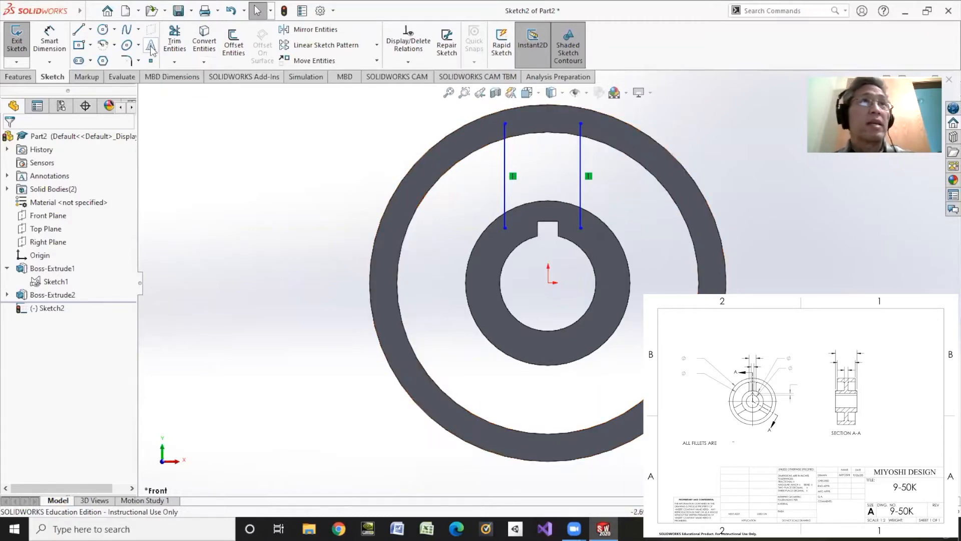
Join the upper endpoints of the two vertical lines with a horizontal line.
{"action": "left_click", "coordinate": [78, 30]}
{"action": "left_click", "coordinate": [504, 123]}
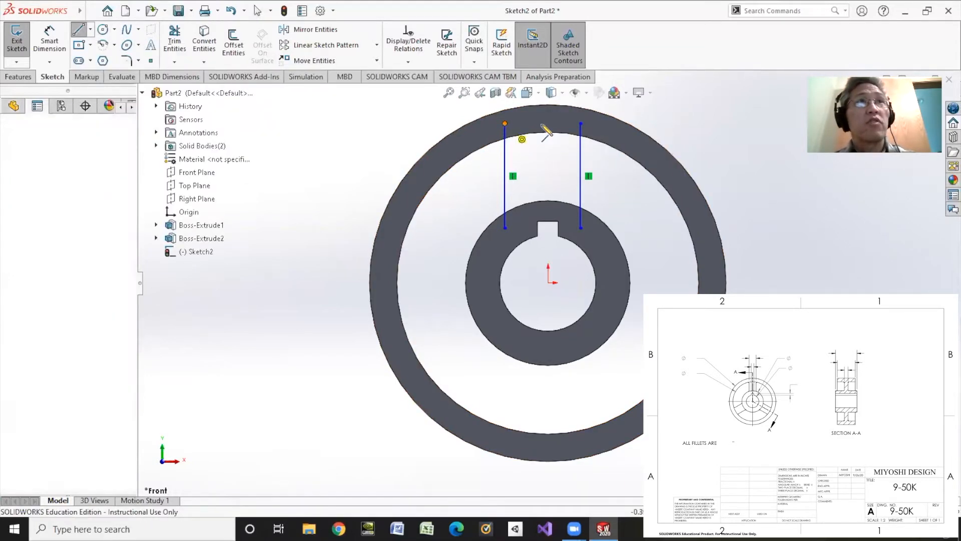
{"action": "left_click", "coordinate": [581, 123]}
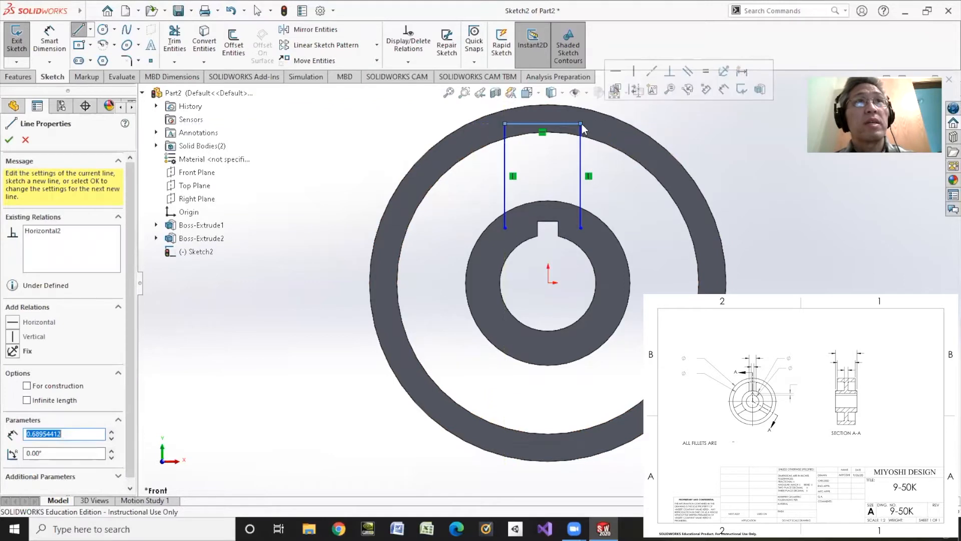
{"action": "right_click", "coordinate": [656, 112]}
{"action": "left_click", "coordinate": [676, 114]}
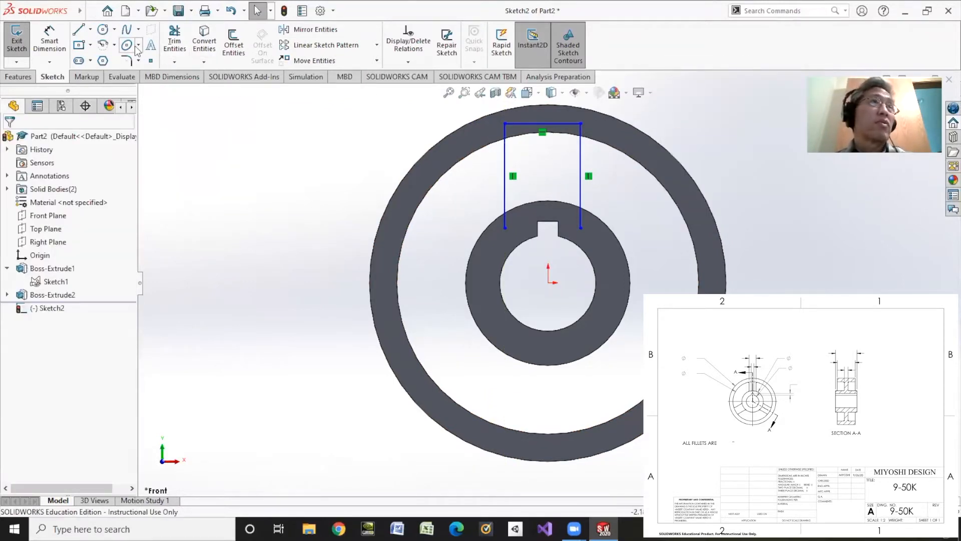
Add a Vertical relation between the midpoint of the spoke sketch's upper horizontal line and the origin.
{"action": "left_click", "coordinate": [401, 62]}
{"action": "left_click", "coordinate": [416, 90]}
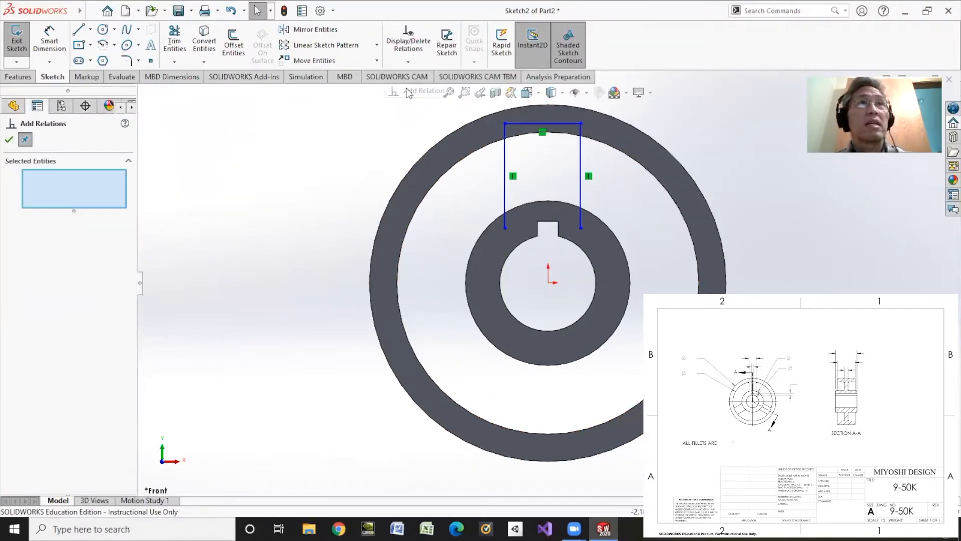
{"action": "left_click", "coordinate": [542, 123]}
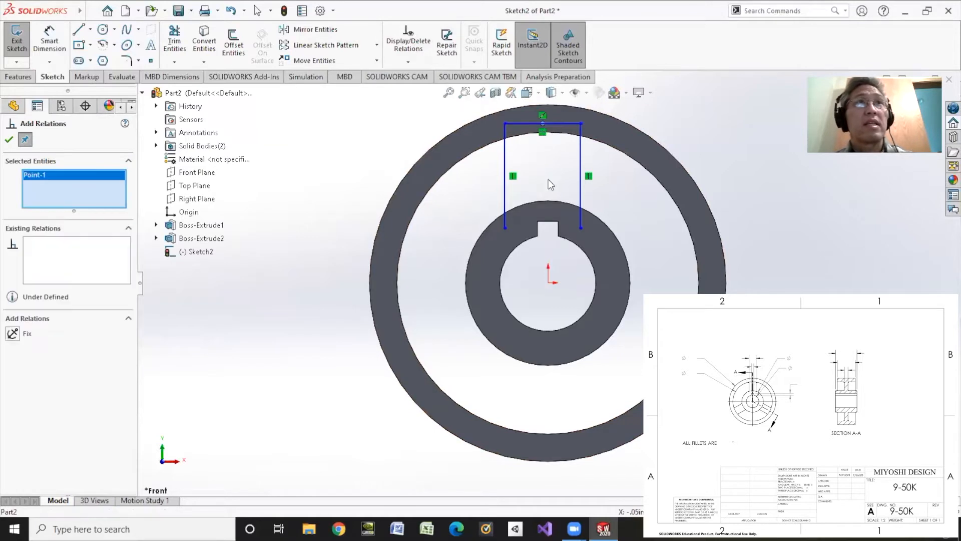
{"action": "left_click", "coordinate": [549, 283]}
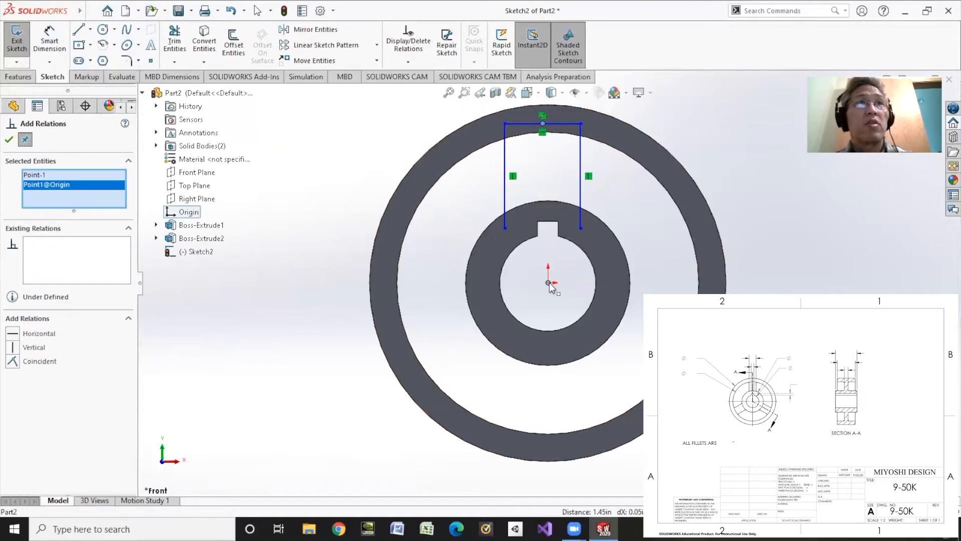
{"action": "left_click", "coordinate": [34, 347]}
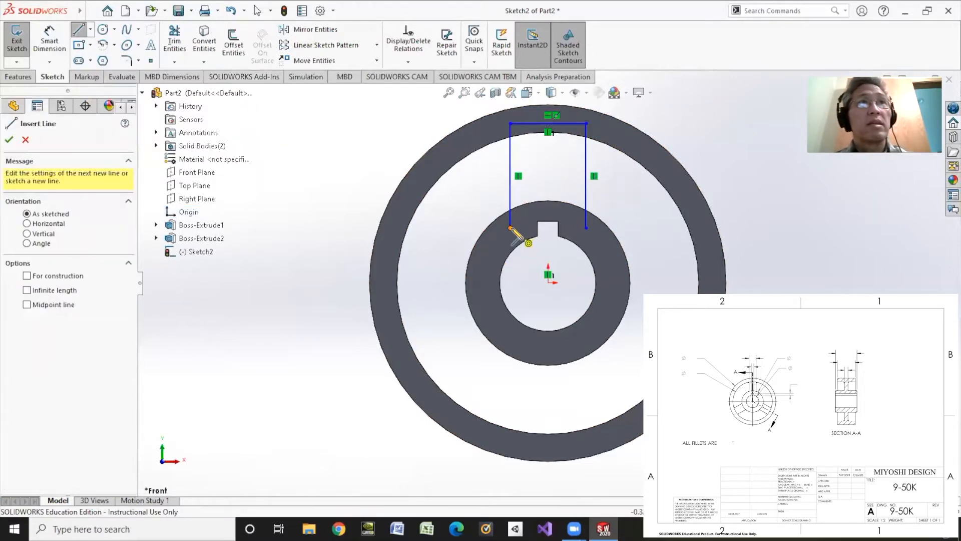
Close the spoke profile with a horizontal line joining the lower endpoints of the two vertical lines.
{"action": "left_click_drag", "start_coordinate": [511, 228], "coordinate": [586, 228]}
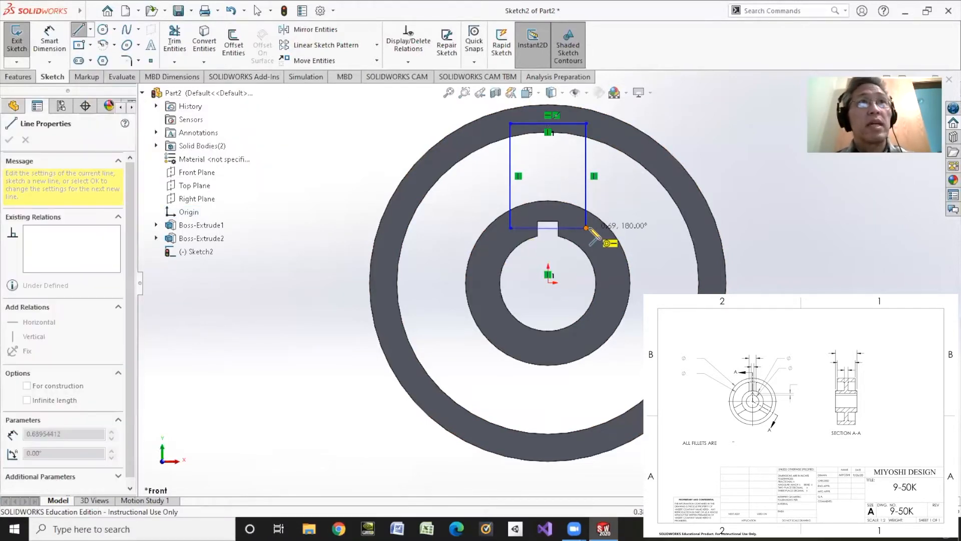
{"action": "right_click", "coordinate": [646, 219]}
{"action": "left_click", "coordinate": [676, 223]}
Add a Tangent relation between the spoke profile's upper line and the rim's inner circular edge.
{"action": "left_click", "coordinate": [408, 61]}
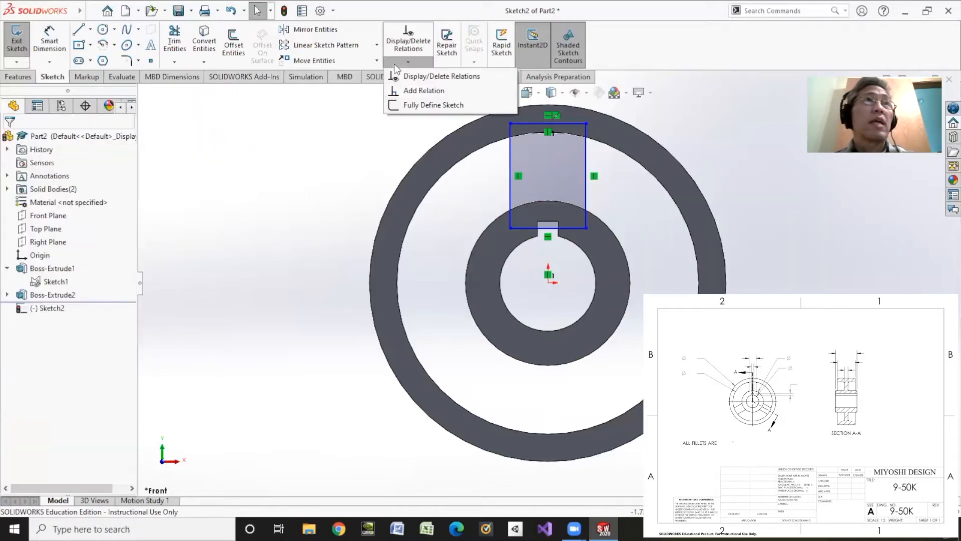
{"action": "left_click", "coordinate": [416, 89]}
{"action": "left_click", "coordinate": [523, 124]}
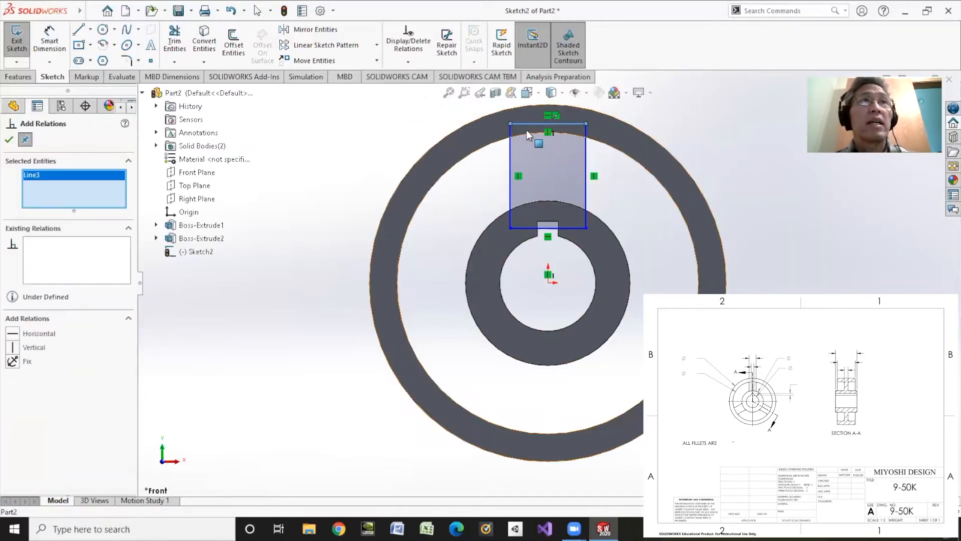
{"action": "left_click", "coordinate": [527, 131]}
{"action": "left_click", "coordinate": [528, 133]}
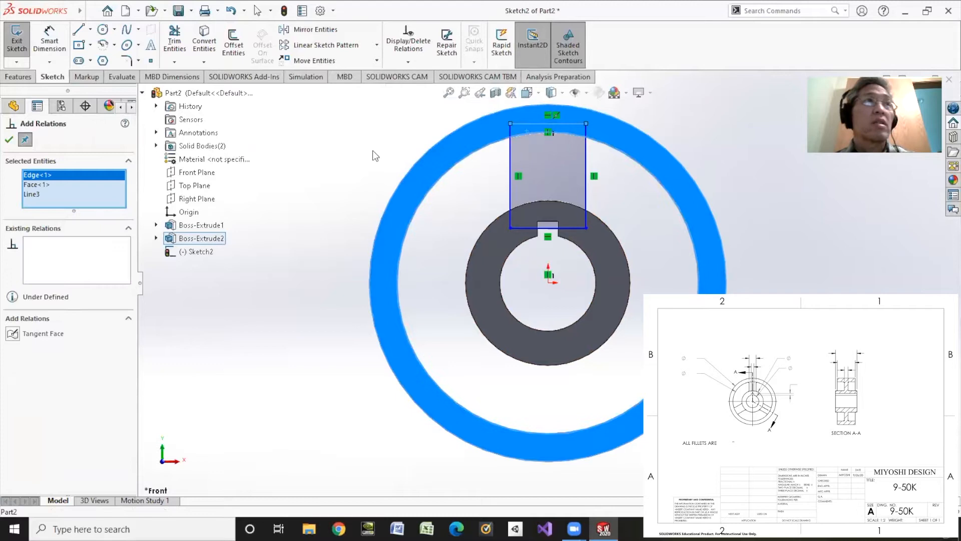
{"action": "right_click", "coordinate": [48, 185]}
{"action": "left_click", "coordinate": [68, 204]}
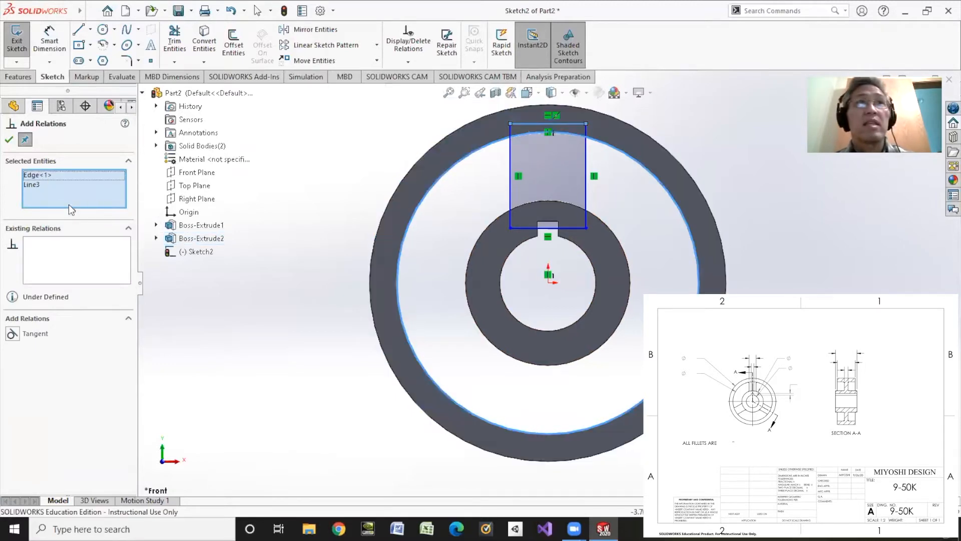
{"action": "left_click", "coordinate": [28, 334]}
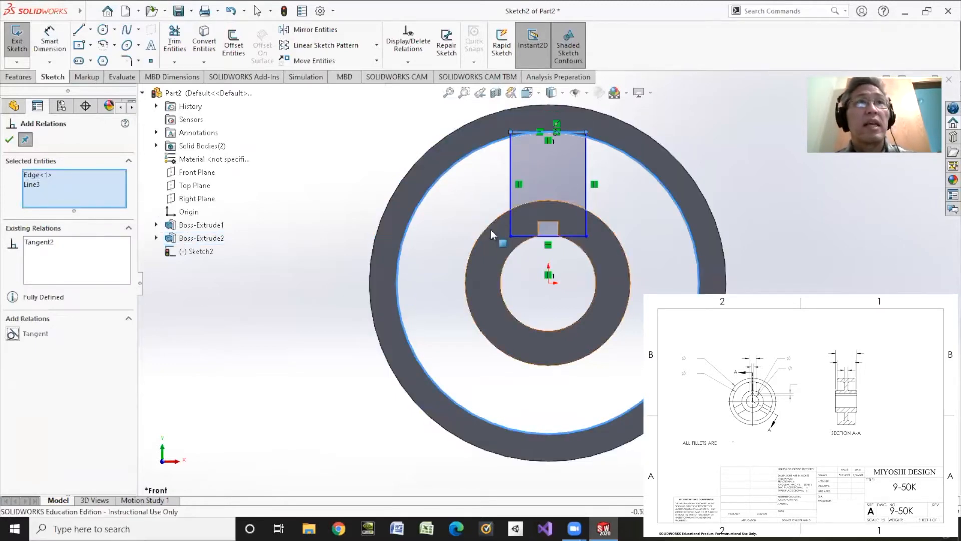
Make the spoke profile's lower-left corner coincident with the hub's outer circular edge.
{"action": "left_click", "coordinate": [509, 235]}
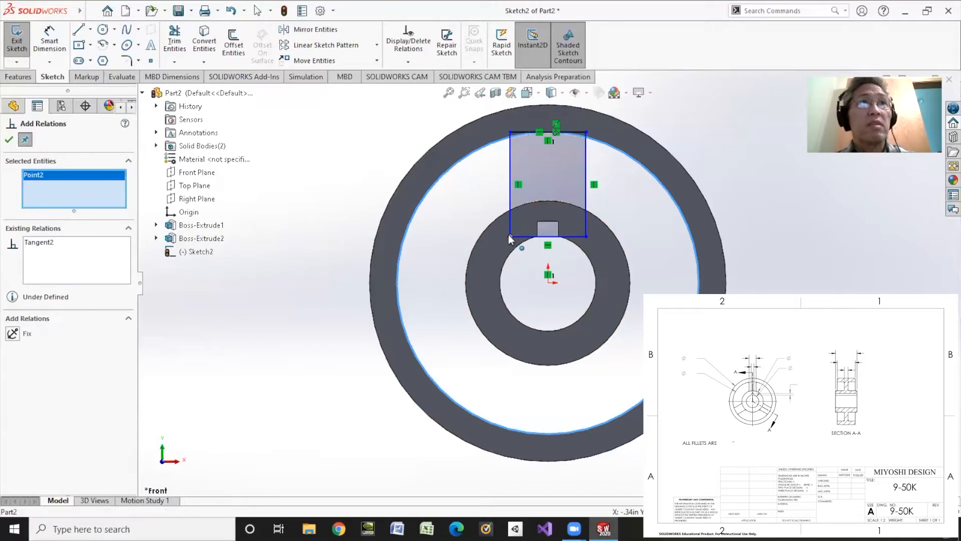
{"action": "left_click", "coordinate": [493, 222]}
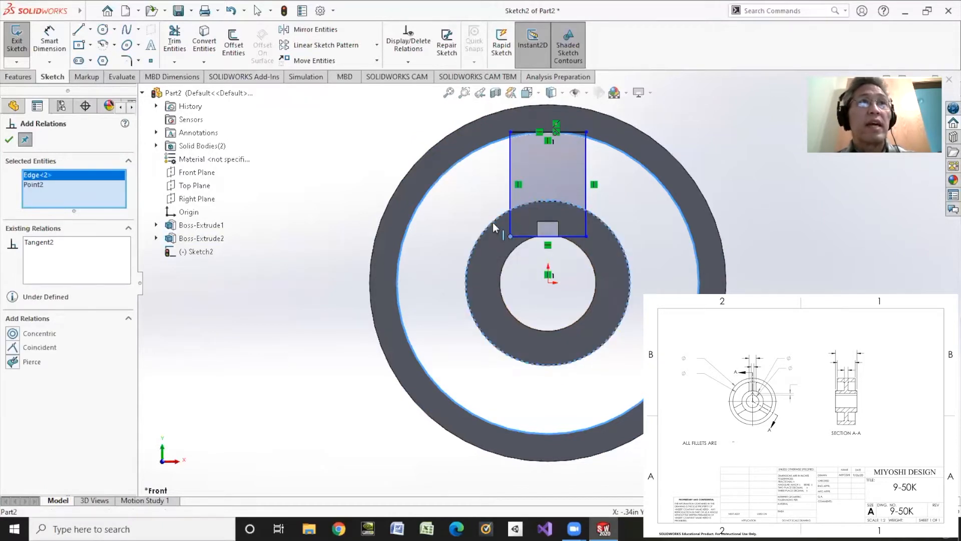
{"action": "left_click", "coordinate": [22, 348]}
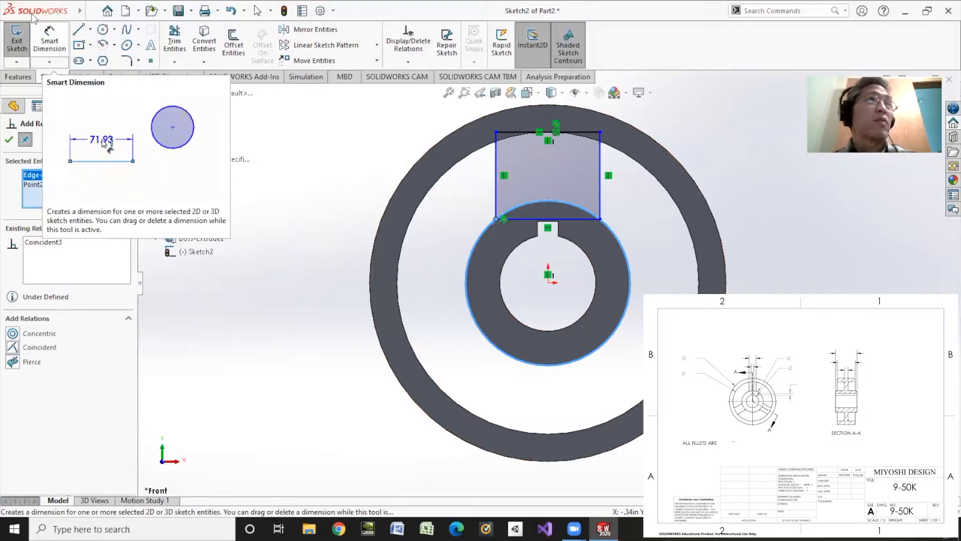
Dimension the distance between the spoke profile's two vertical lines as 0.25 in, placing the dimension above the rim.
{"action": "left_click", "coordinate": [62, 47]}
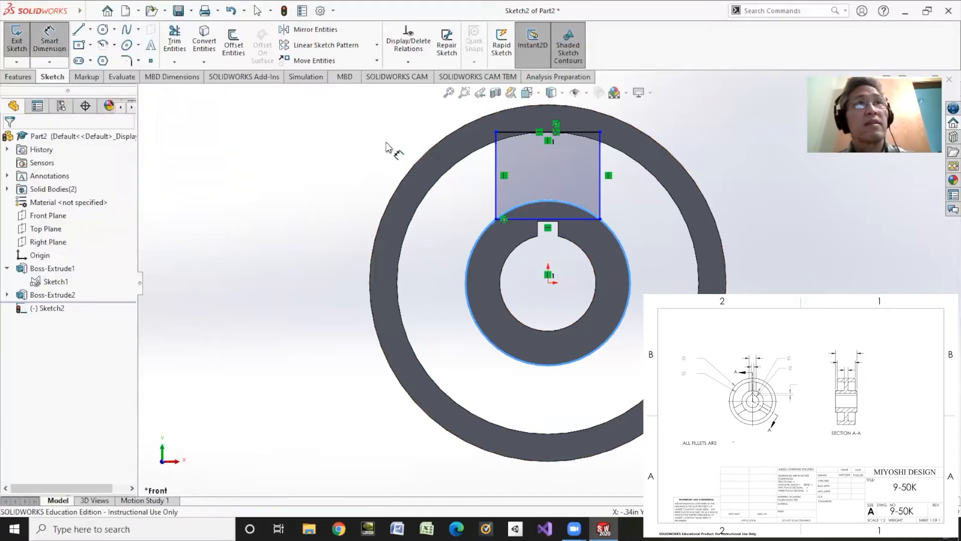
{"action": "left_click", "coordinate": [496, 165]}
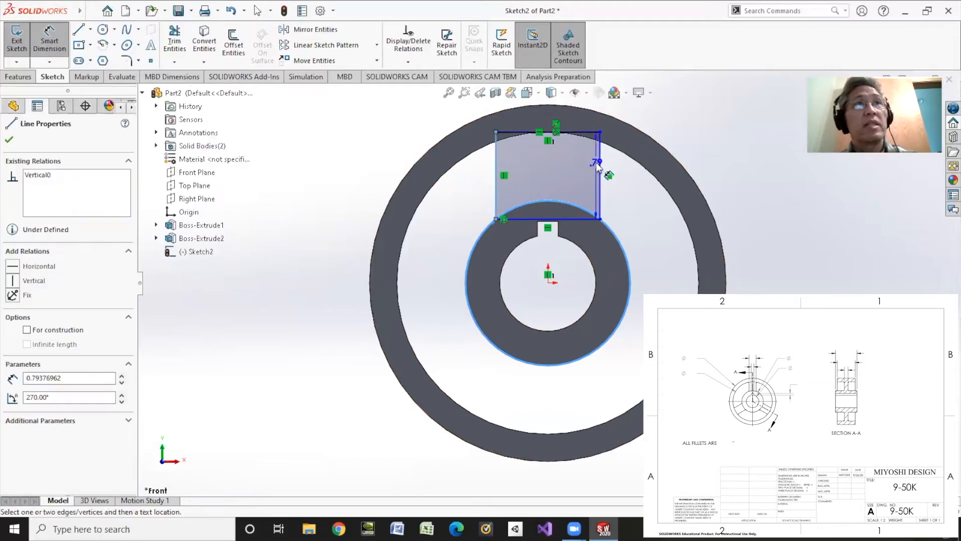
{"action": "scroll", "coordinate": [540, 103], "scroll_direction": "up", "scroll_amount": 3}
{"action": "left_click", "coordinate": [540, 143]}
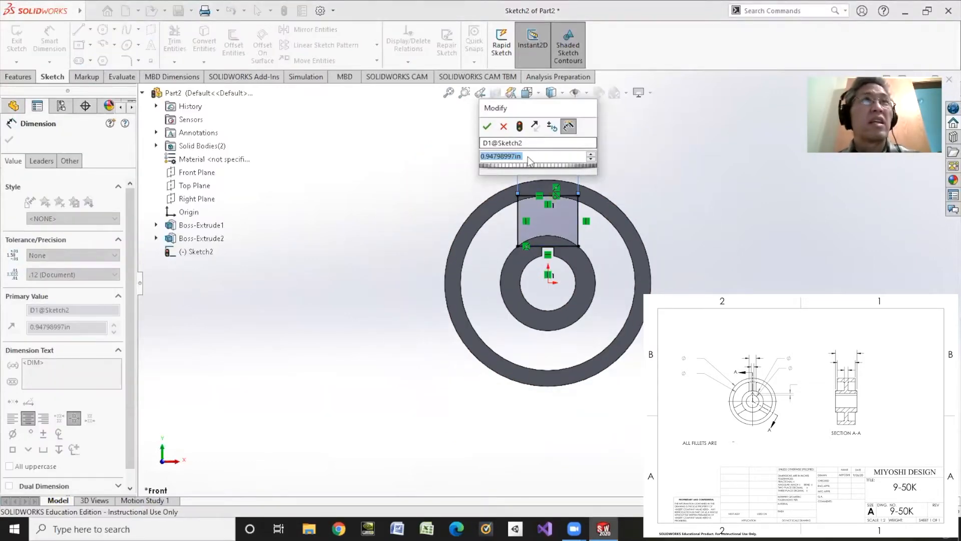
{"action": "type", "text": ".25"}
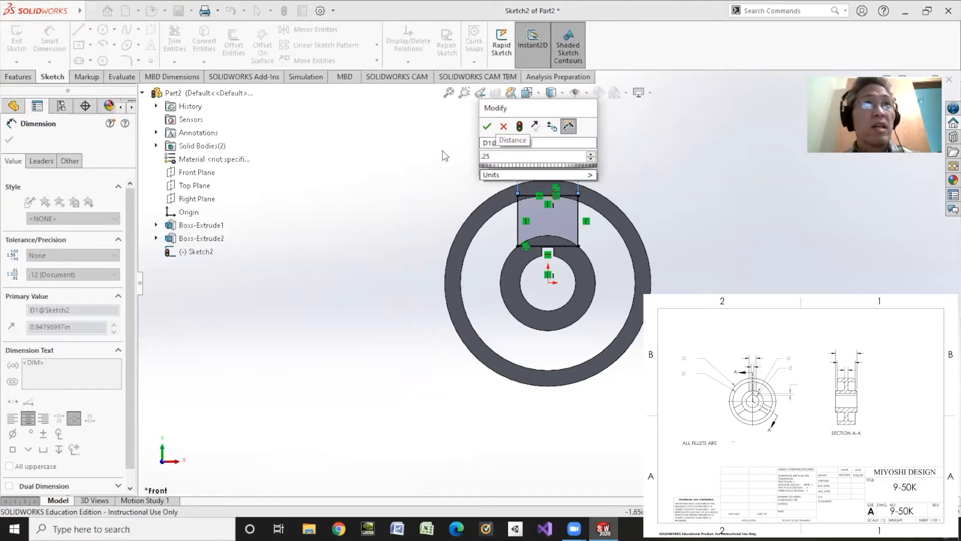
{"action": "key", "text": "Return"}
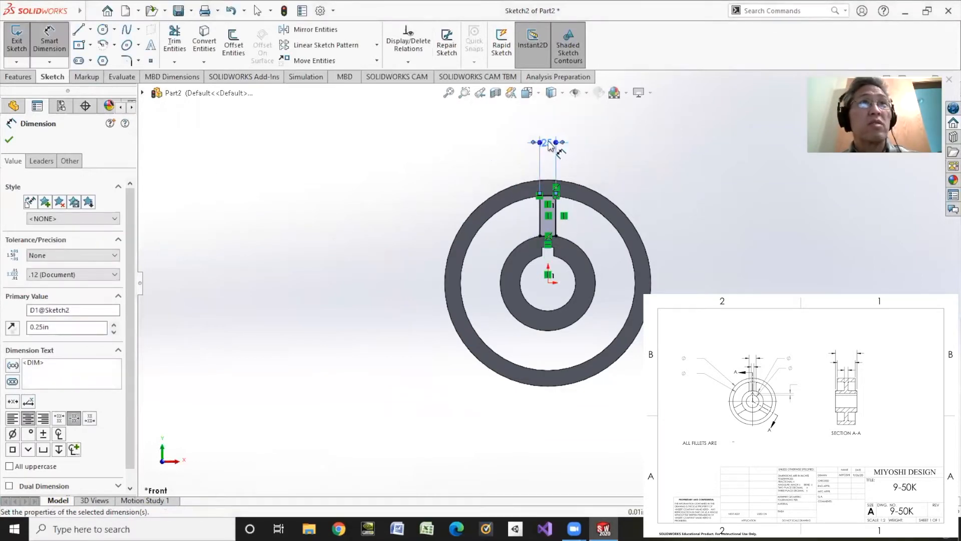
Change the spoke profile's width dimension to 0.50 in.
{"action": "double_click", "coordinate": [548, 142]}
{"action": "type", "text": ".5"}
{"action": "key", "text": "Return"}
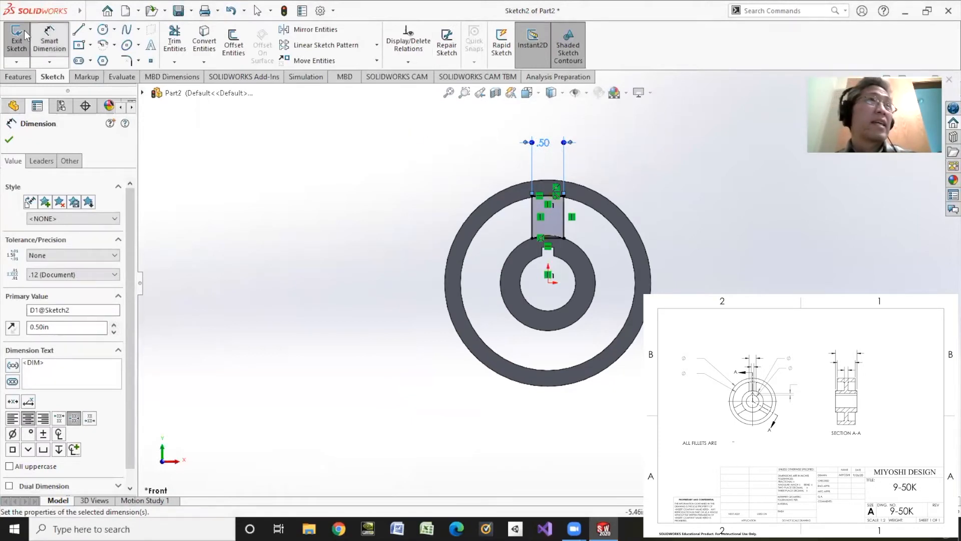
{"action": "left_click", "coordinate": [48, 42]}
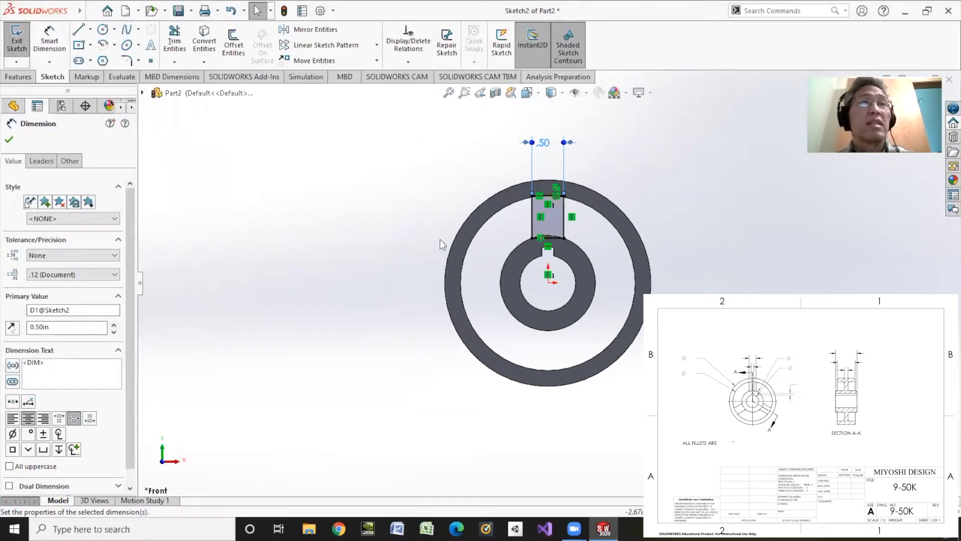
Extrude the spoke profile 0.25 in with the Mid Plane end condition, merging it with the hub and rim.
{"action": "scroll", "coordinate": [515, 258], "scroll_direction": "down", "scroll_amount": 3}
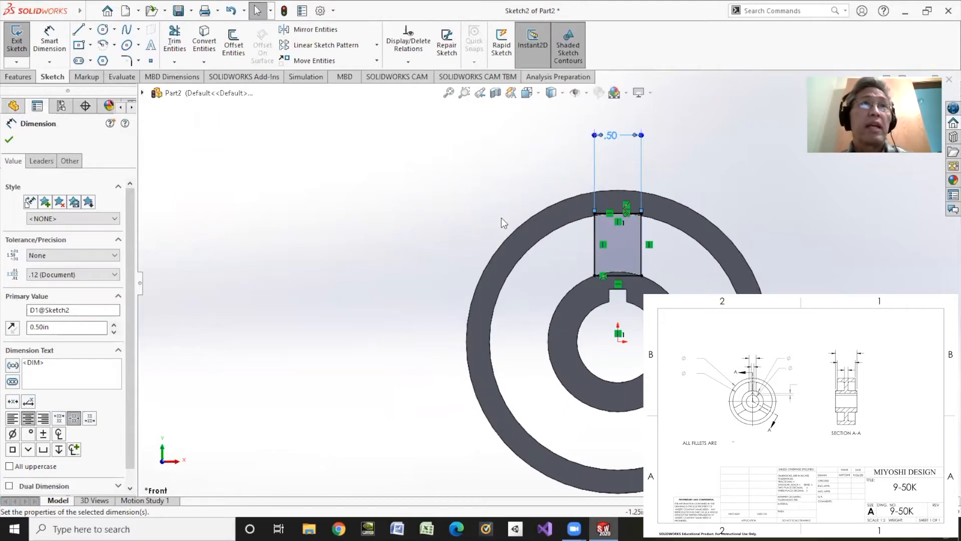
{"action": "middle_click_drag", "start_coordinate": [501, 218], "coordinate": [467, 236]}
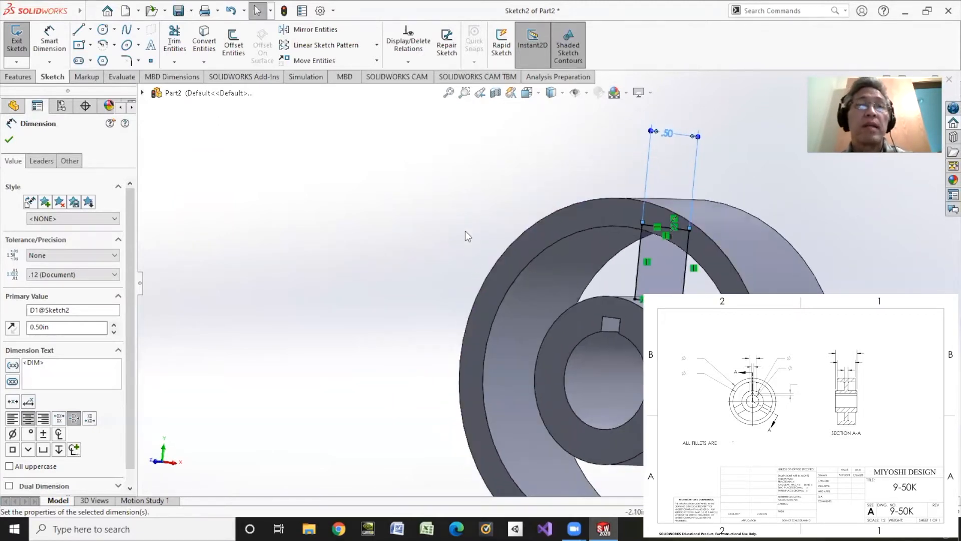
{"action": "left_click", "coordinate": [18, 76]}
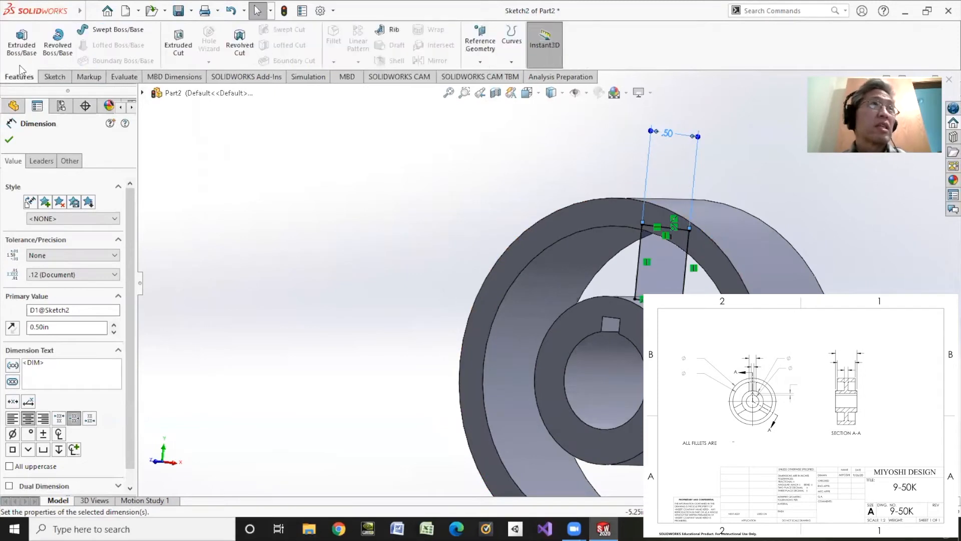
{"action": "left_click", "coordinate": [16, 40]}
{"action": "left_click", "coordinate": [58, 212]}
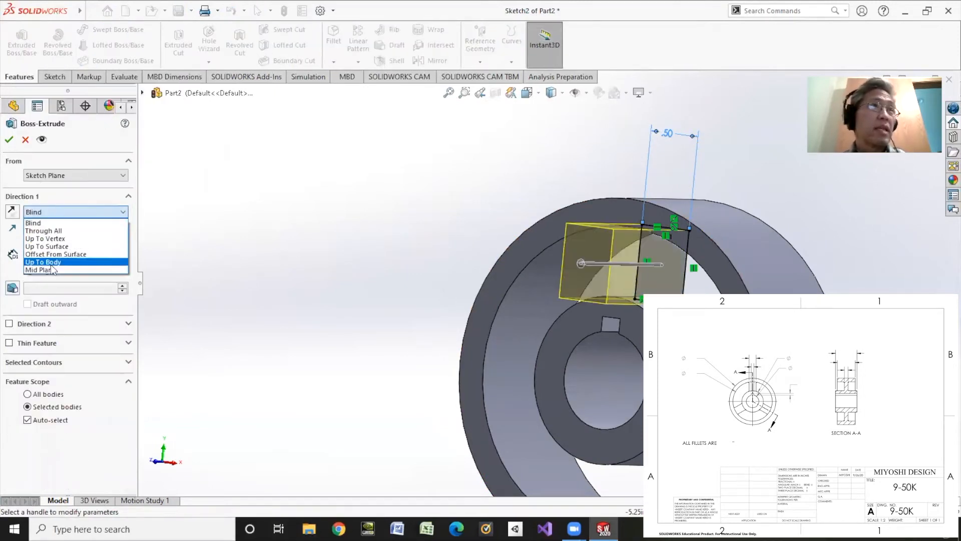
{"action": "left_click", "coordinate": [55, 265]}
{"action": "left_click", "coordinate": [57, 256]}
{"action": "double_click", "coordinate": [62, 256]}
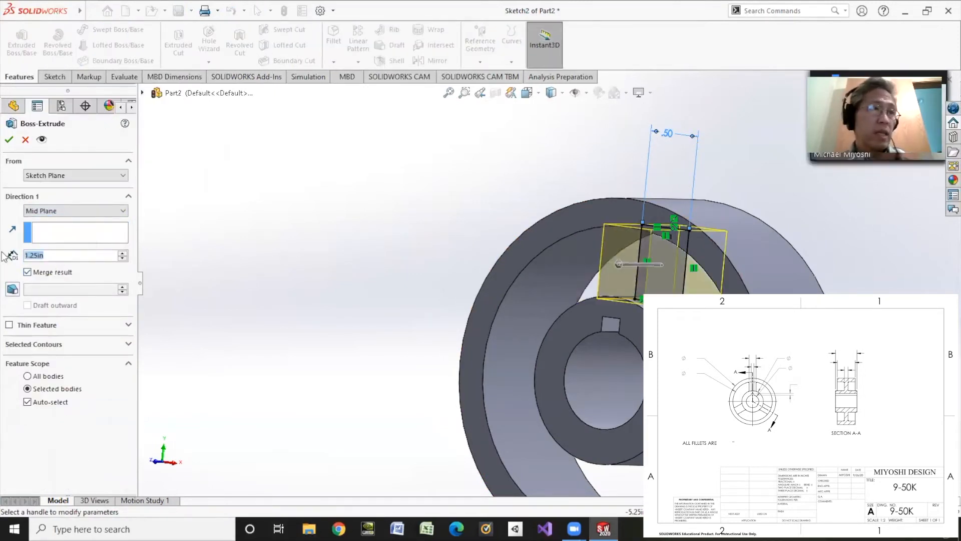
{"action": "type", "text": "0.25"}
{"action": "key", "text": "Return"}
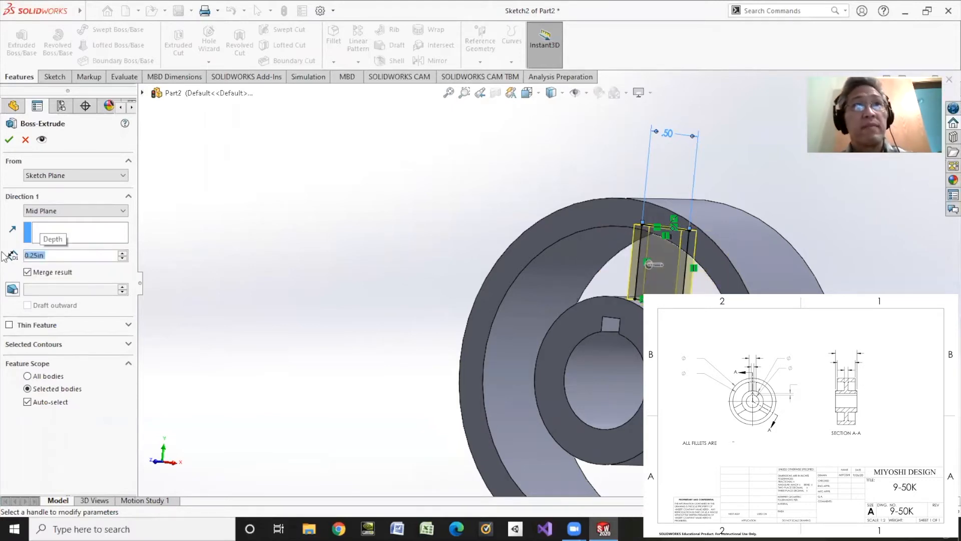
{"action": "left_click", "coordinate": [9, 140]}
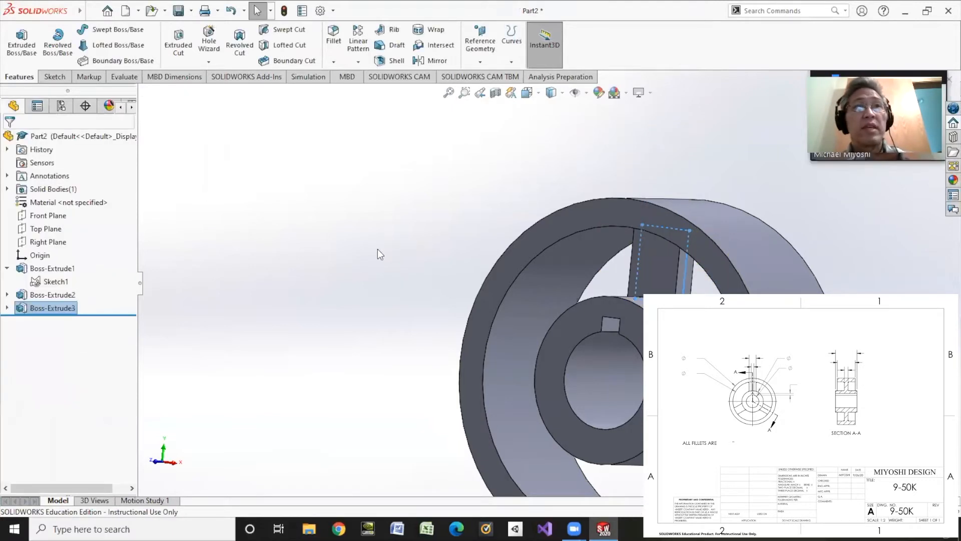
Examine the extruded spoke between the hub and rim from angled views and in front view.
{"action": "middle_click_drag", "start_coordinate": [380, 248], "coordinate": [426, 304]}
{"action": "scroll", "coordinate": [641, 357], "scroll_direction": "up", "scroll_amount": 4}
{"action": "scroll", "coordinate": [641, 357], "scroll_direction": "down", "scroll_amount": 5}
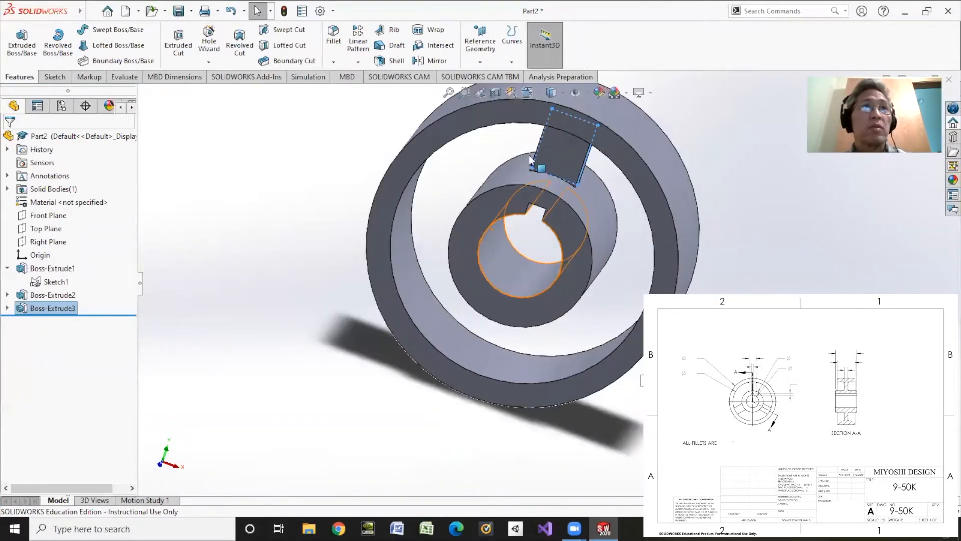
{"action": "left_click", "coordinate": [533, 92]}
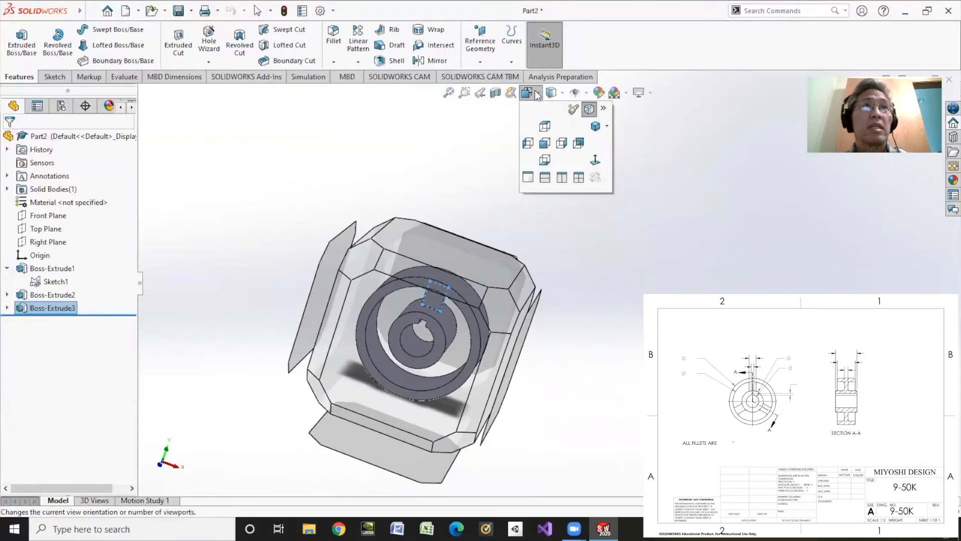
{"action": "left_click", "coordinate": [545, 143]}
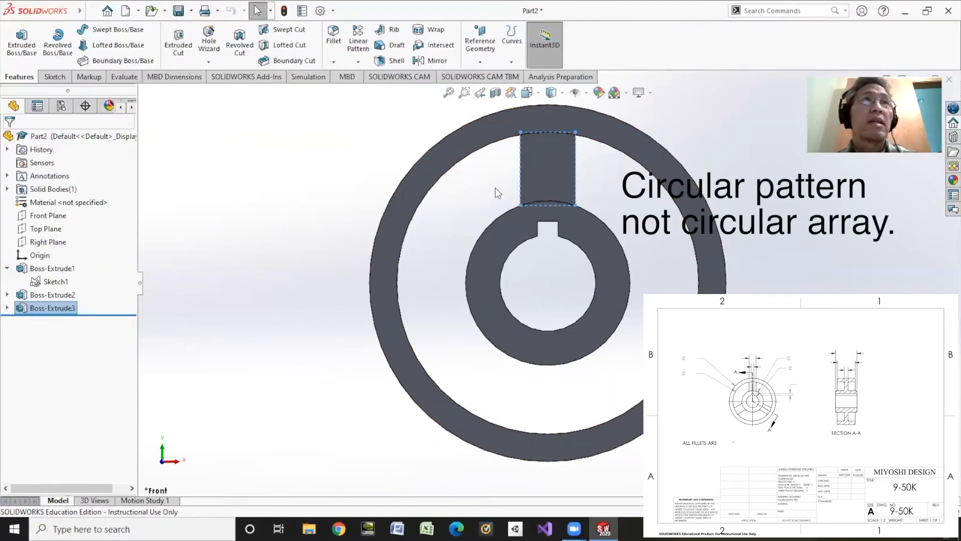
{"action": "middle_click_drag", "start_coordinate": [493, 193], "coordinate": [541, 210]}
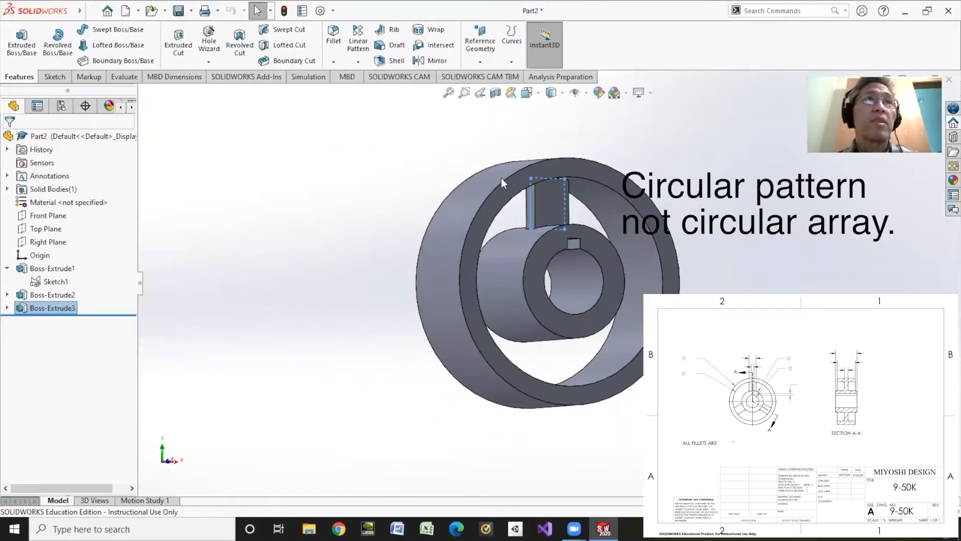
Begin a symmetric constant-size fillet for the spoke and set its radius to 0.0625 in.
{"action": "left_click", "coordinate": [333, 36]}
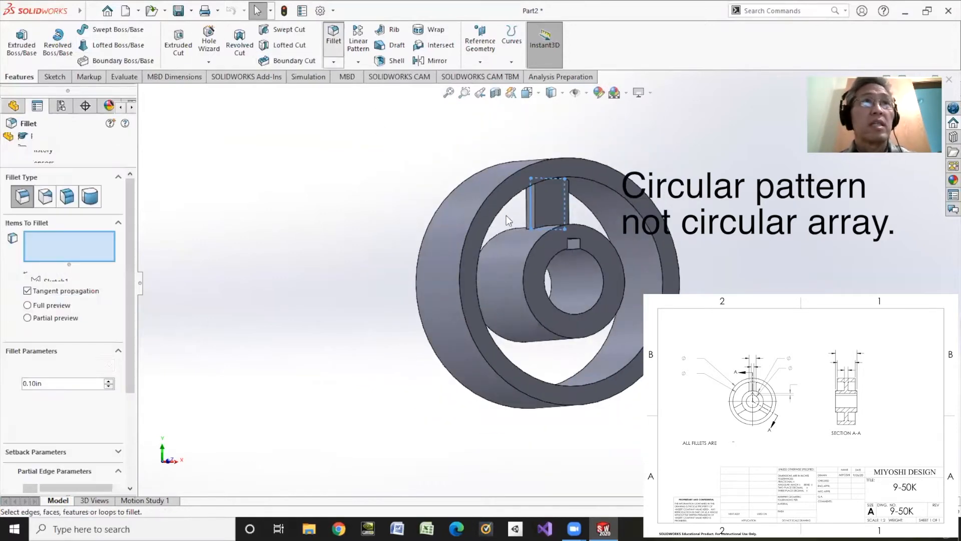
{"action": "scroll", "coordinate": [547, 221], "scroll_direction": "down", "scroll_amount": 4}
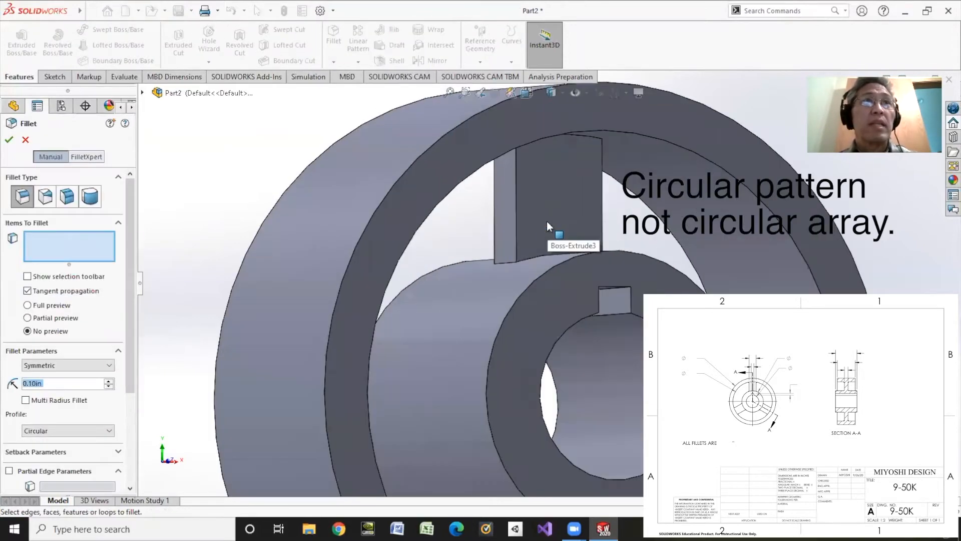
{"action": "left_click", "coordinate": [66, 383]}
{"action": "key", "text": "BackSpace"}
{"action": "key", "text": "BackSpace"}
{"action": "key", "text": "BackSpace"}
{"action": "key", "text": "BackSpace"}
{"action": "key", "text": "BackSpace"}
{"action": "key", "text": "BackSpace"}
{"action": "type", "text": ".0625"}
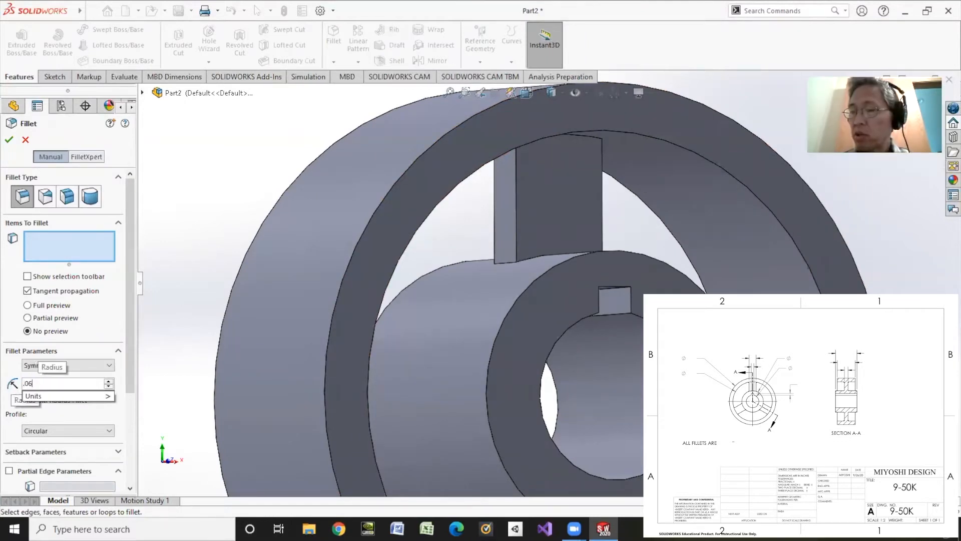
Select the four edges where the spoke meets the hub and one edge where it meets the rim for the fillet.
{"action": "left_click", "coordinate": [503, 262]}
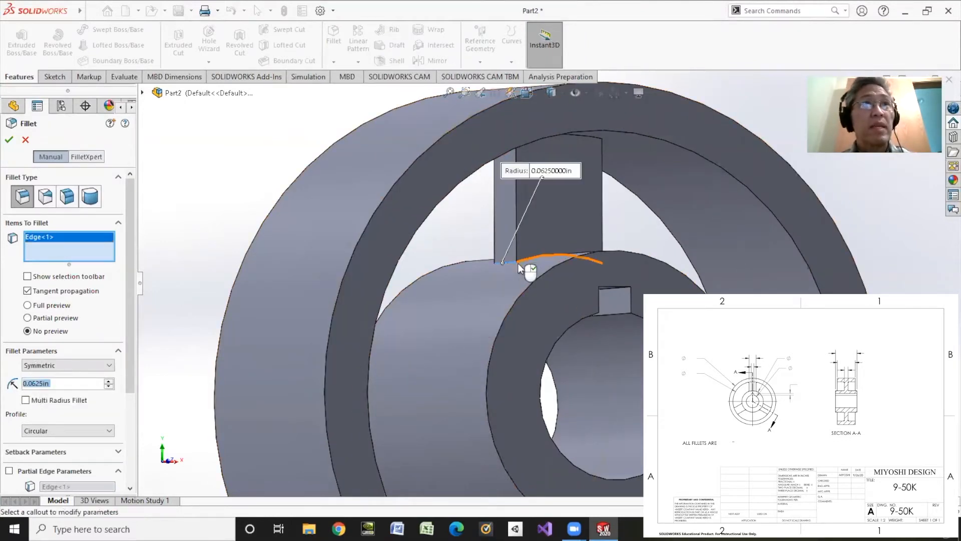
{"action": "left_click", "coordinate": [531, 258]}
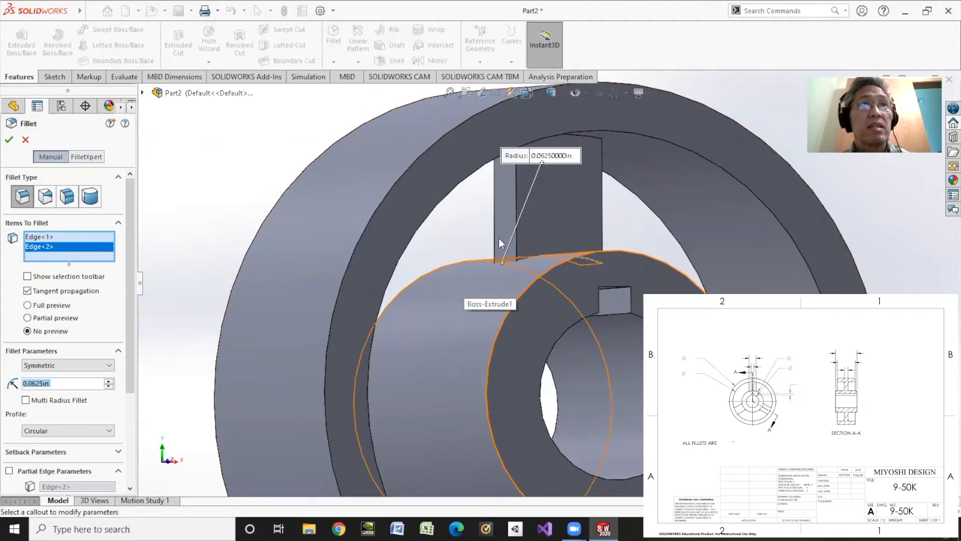
{"action": "left_click", "coordinate": [577, 135]}
{"action": "middle_click_drag", "start_coordinate": [624, 197], "coordinate": [510, 207]}
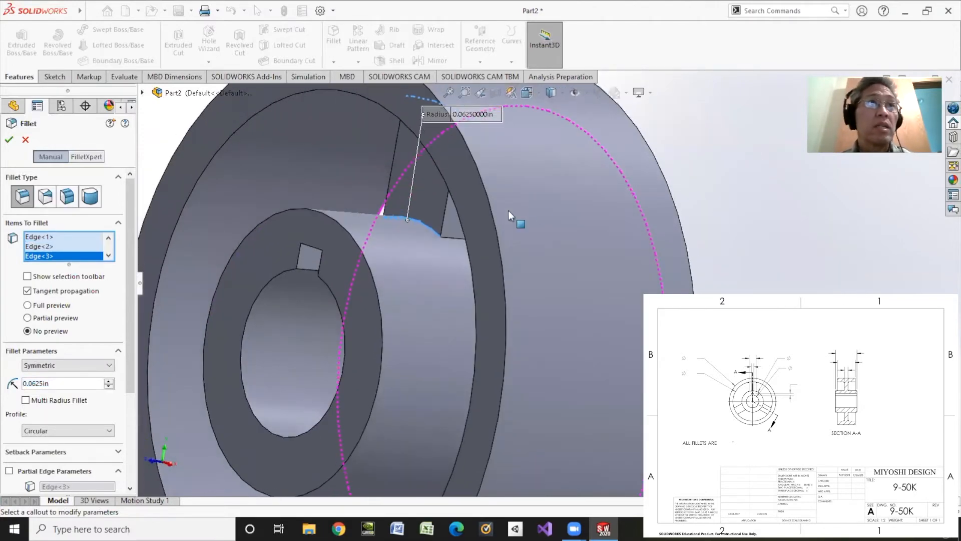
{"action": "left_click", "coordinate": [455, 238]}
{"action": "middle_click_drag", "start_coordinate": [562, 230], "coordinate": [481, 215]}
{"action": "left_click", "coordinate": [757, 257]}
{"action": "middle_click_drag", "start_coordinate": [757, 256], "coordinate": [727, 169]}
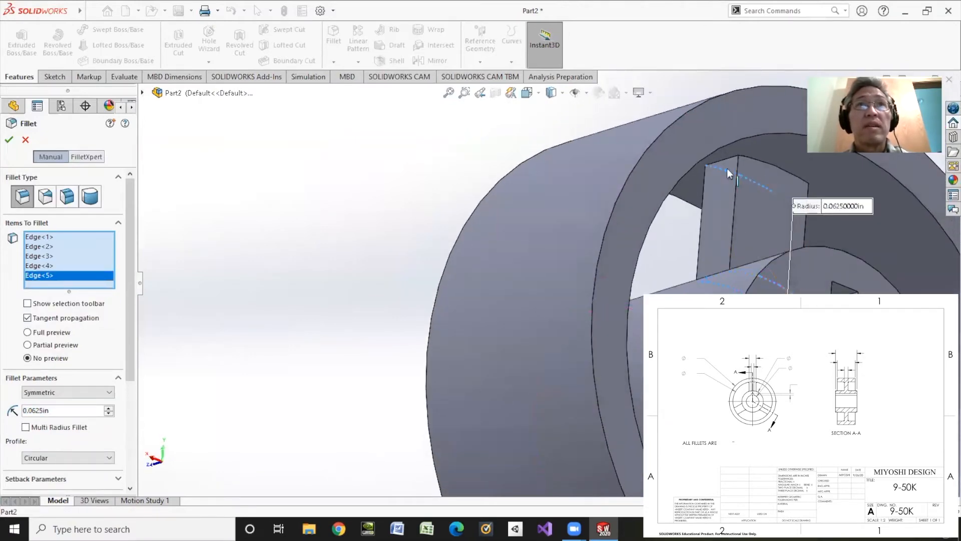
Add the three remaining edges at the spoke's rim end and apply the 0.0625 in fillet to all eight edges.
{"action": "left_click", "coordinate": [721, 159]}
{"action": "left_click", "coordinate": [771, 165]}
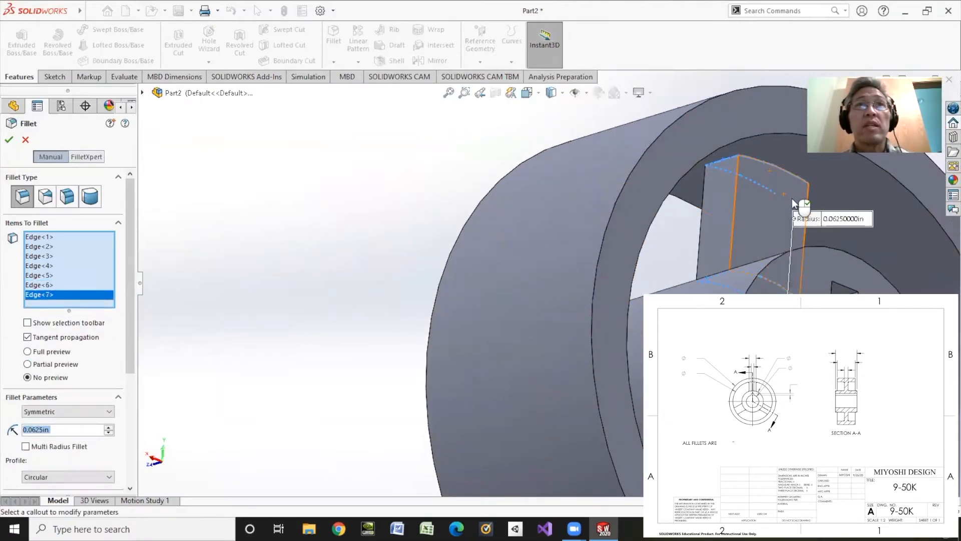
{"action": "mouse_move", "coordinate": [793, 198]}
{"action": "middle_mouse_down"}
{"action": "mouse_move", "coordinate": [705, 183]}
{"action": "mouse_move", "coordinate": [780, 187]}
{"action": "middle_mouse_up"}
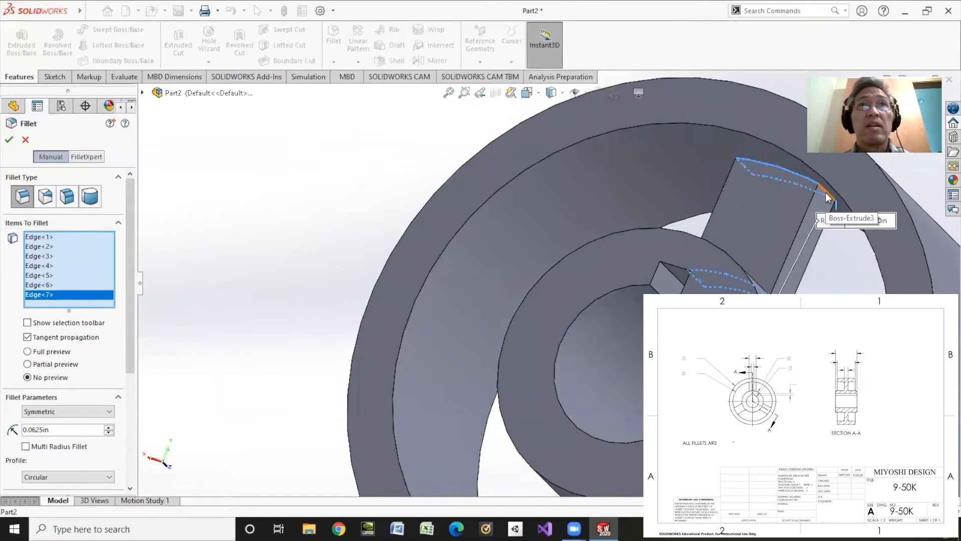
{"action": "left_click", "coordinate": [741, 208]}
{"action": "middle_click_drag", "start_coordinate": [726, 204], "coordinate": [751, 305]}
{"action": "middle_click_drag", "start_coordinate": [595, 193], "coordinate": [551, 209]}
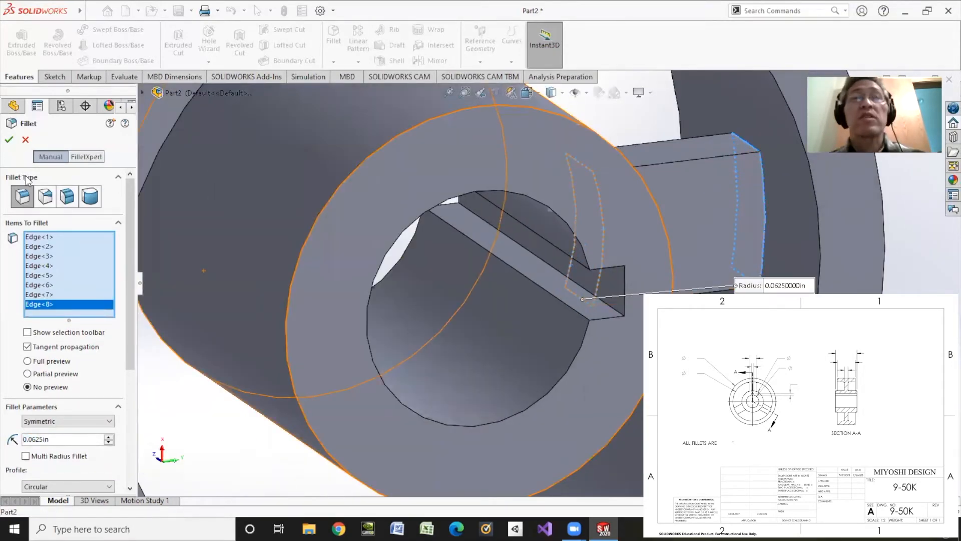
{"action": "left_click", "coordinate": [8, 140]}
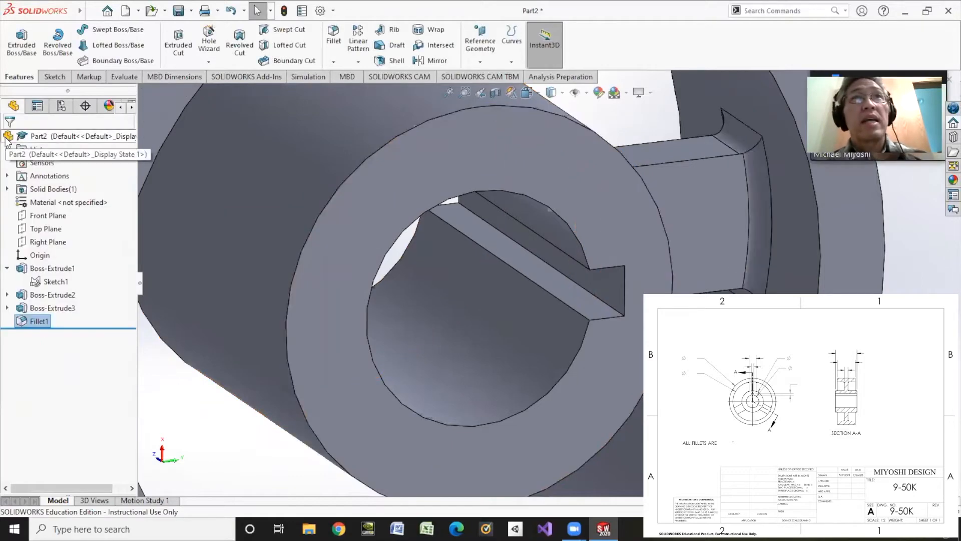
Start a circular pattern of the spoke's fillet, show temporary axes and pick the hub's central axis as the pattern axis.
{"action": "scroll", "coordinate": [626, 258], "scroll_direction": "down", "scroll_amount": 5}
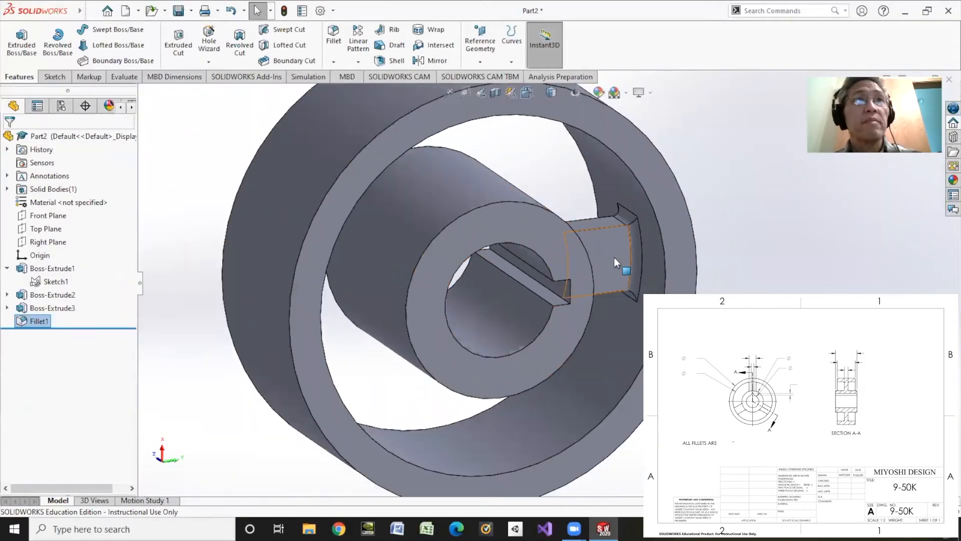
{"action": "middle_click_drag", "start_coordinate": [614, 258], "coordinate": [591, 180]}
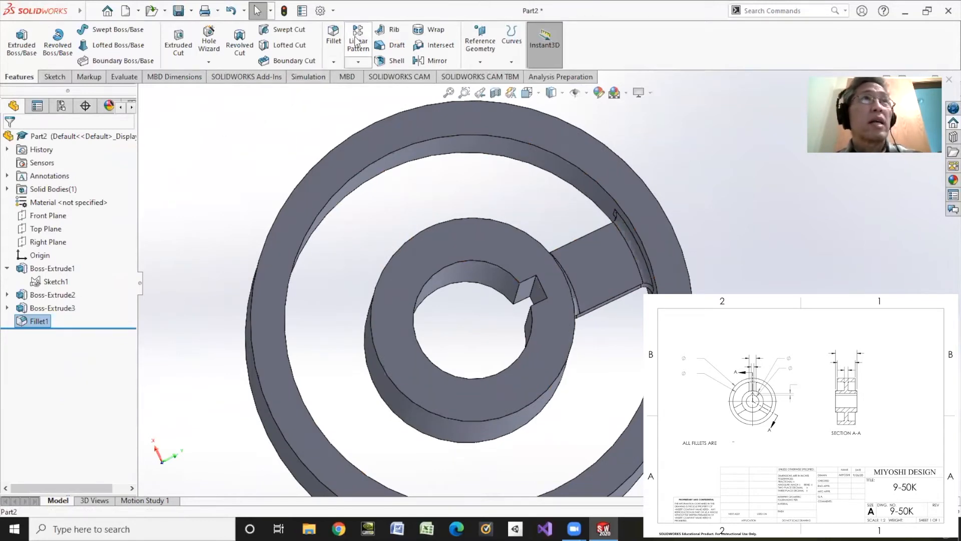
{"action": "left_click", "coordinate": [357, 62]}
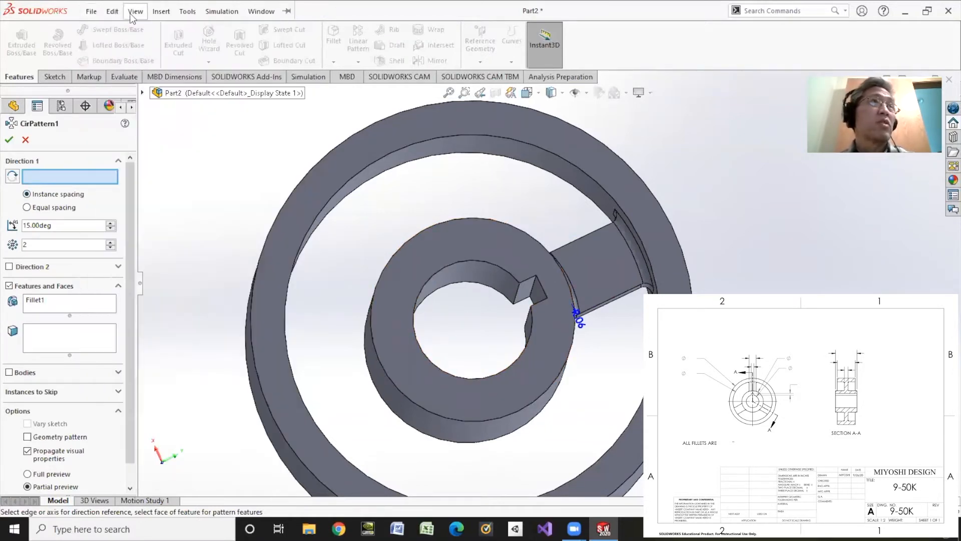
{"action": "left_click", "coordinate": [91, 11]}
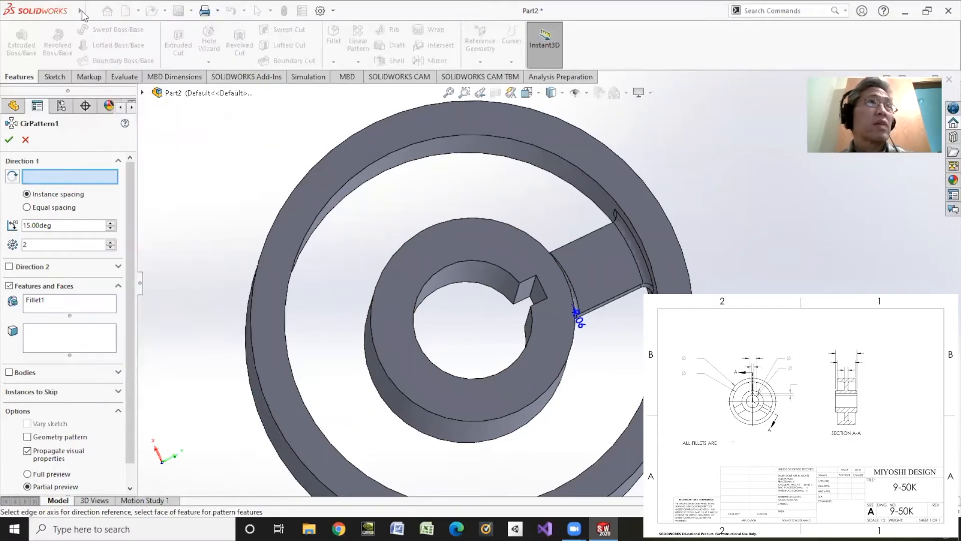
{"action": "mouse_move", "coordinate": [243, 20]}
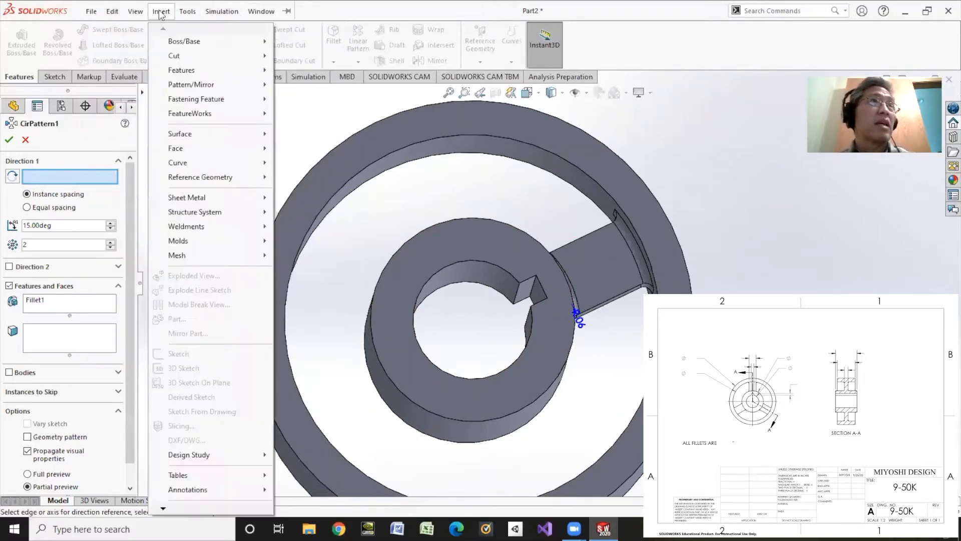
{"action": "mouse_move", "coordinate": [142, 11]}
{"action": "mouse_move", "coordinate": [183, 70]}
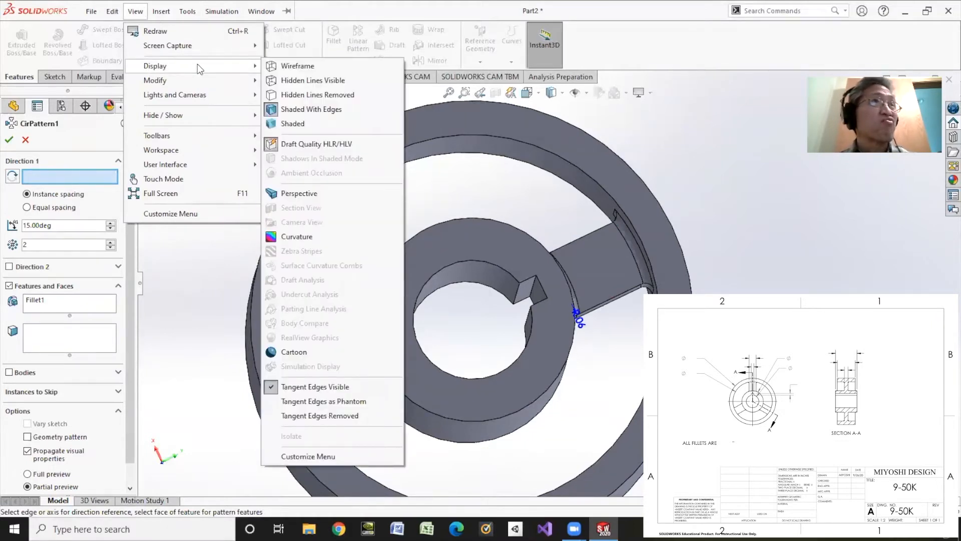
{"action": "mouse_move", "coordinate": [194, 116]}
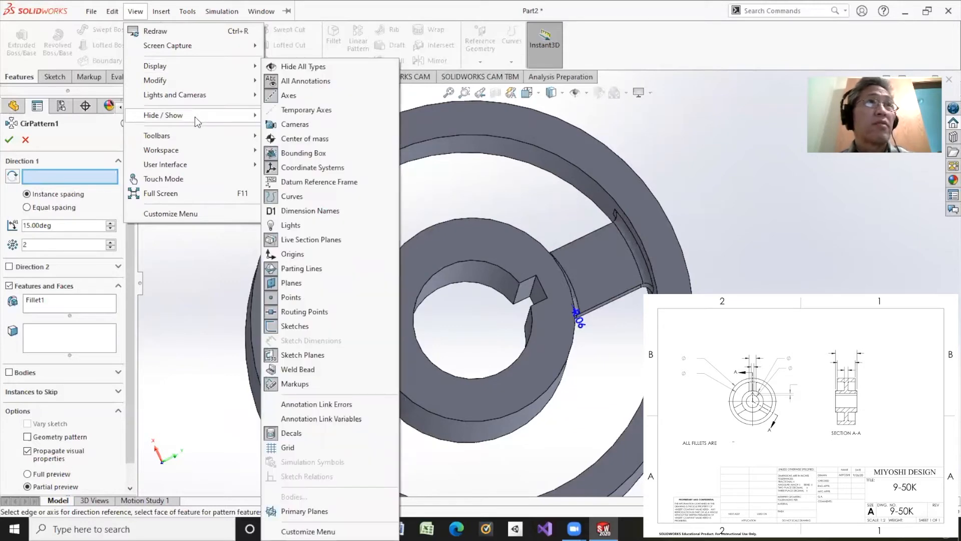
{"action": "left_click", "coordinate": [654, 129]}
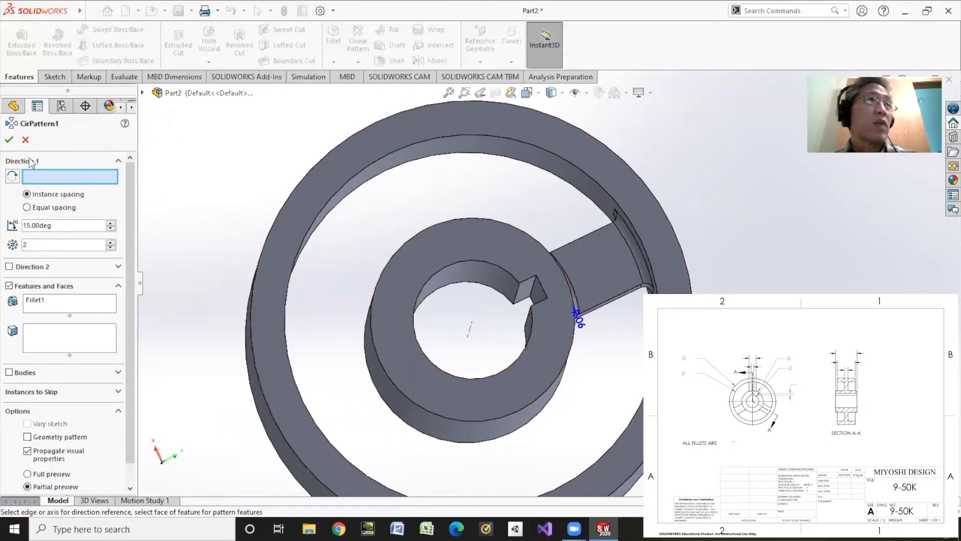
{"action": "left_click", "coordinate": [471, 335]}
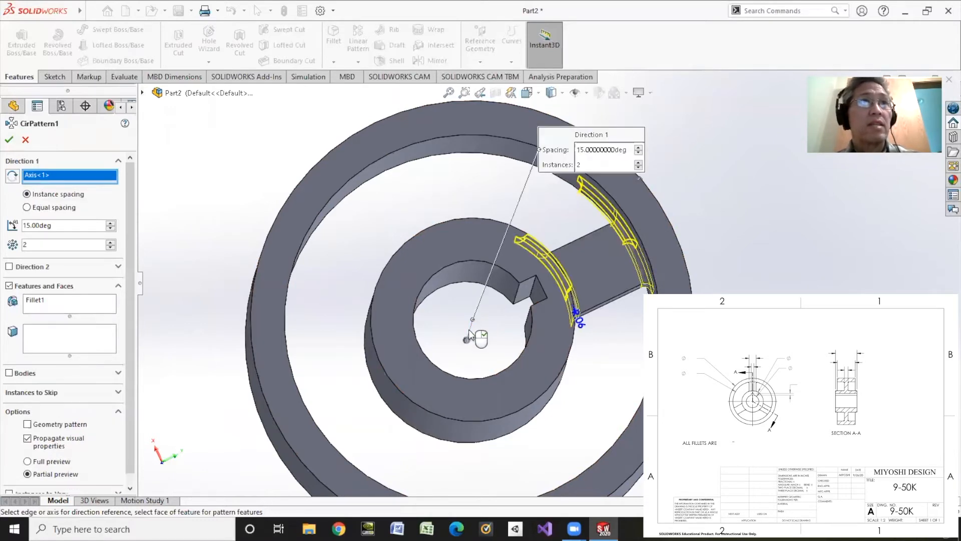
Create the circular pattern with 3 equally spaced instances over 360 degrees, adding the spoke extrusion Boss-Extrude3 to the patterned features.
{"action": "left_click", "coordinate": [27, 207]}
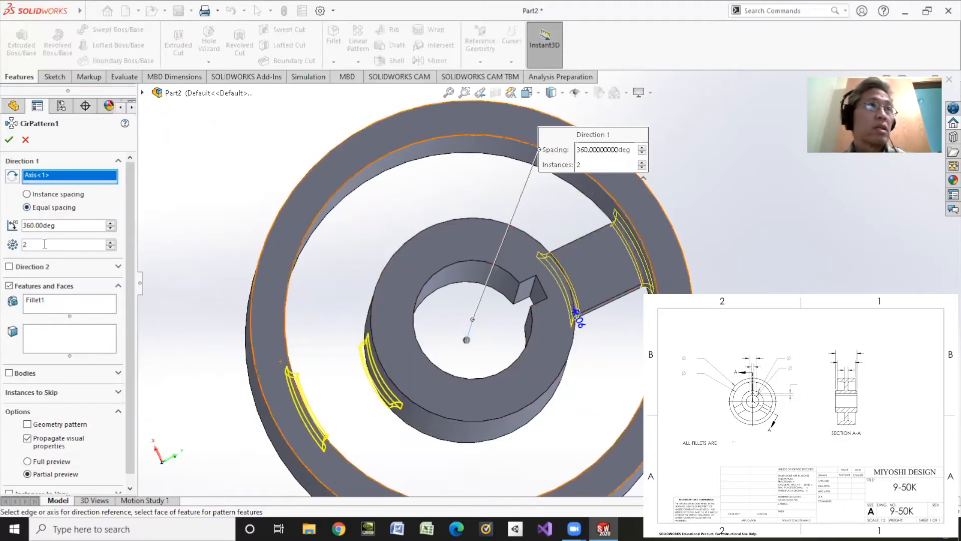
{"action": "type", "text": "3"}
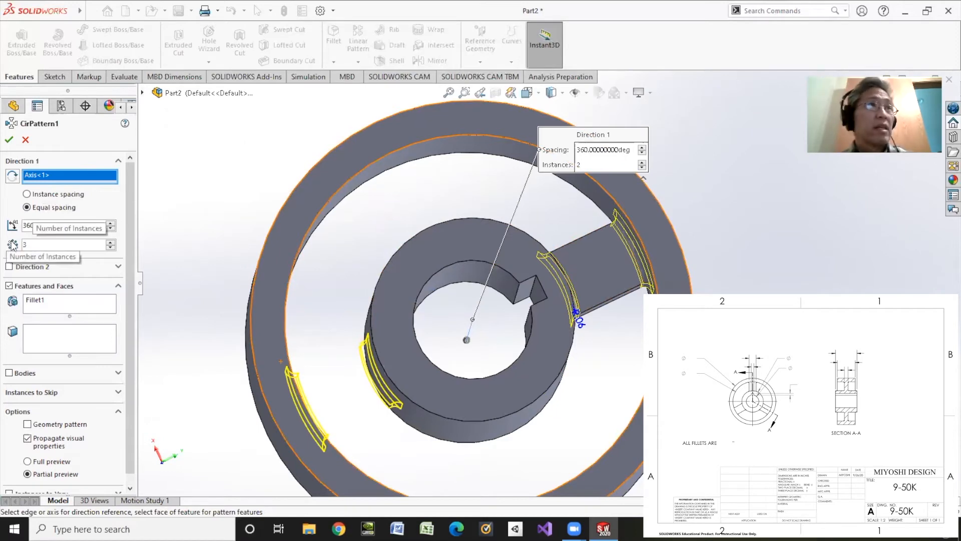
{"action": "scroll", "coordinate": [131, 254], "scroll_direction": "down", "scroll_amount": 1}
{"action": "left_click", "coordinate": [50, 290]}
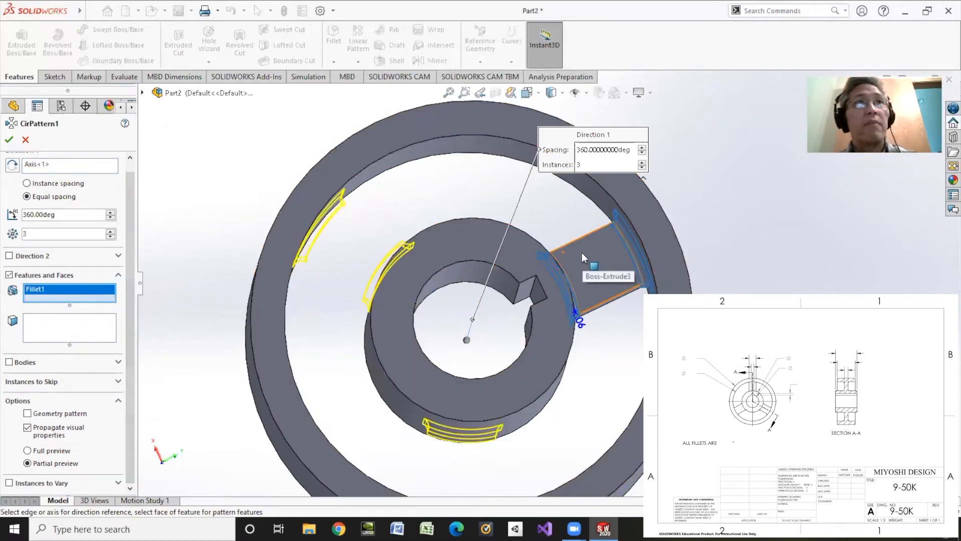
{"action": "left_click", "coordinate": [143, 93]}
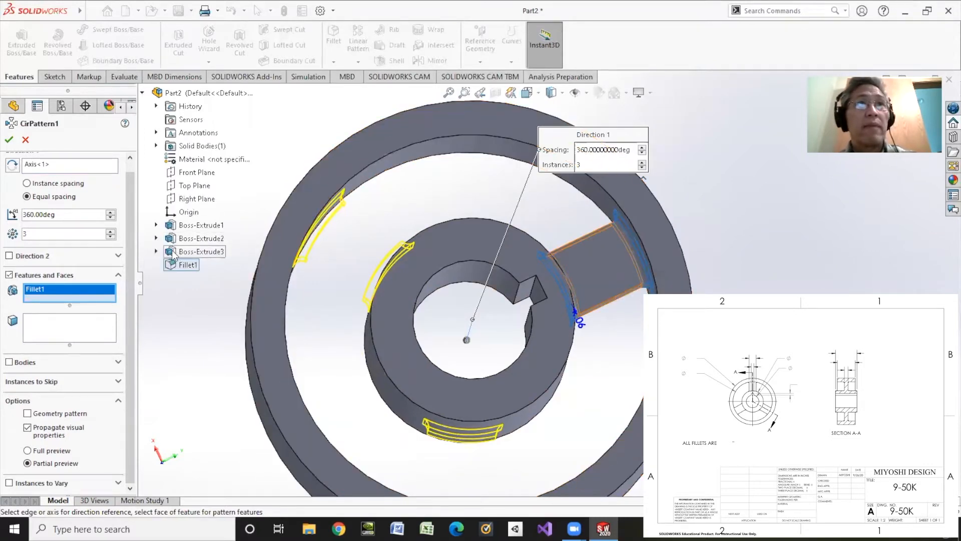
{"action": "left_click", "coordinate": [172, 253]}
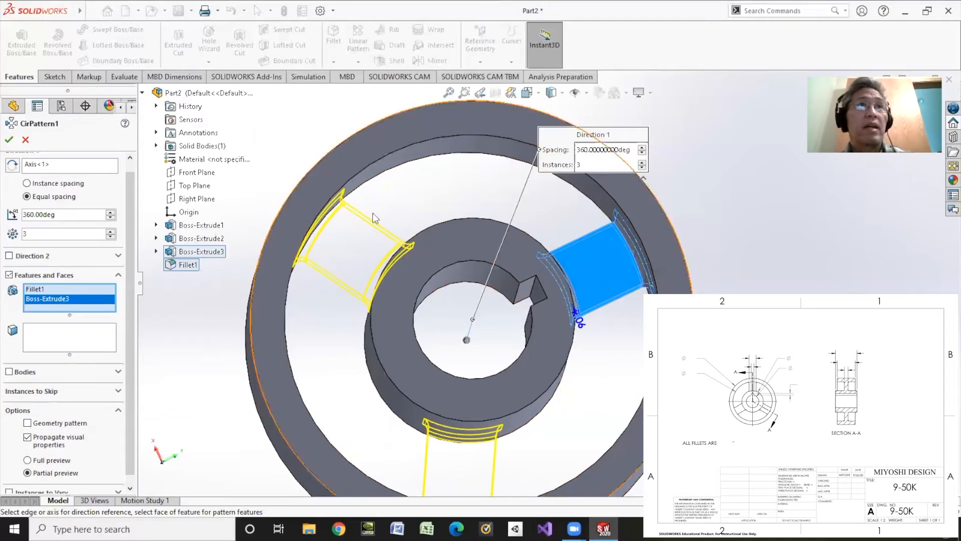
{"action": "scroll", "coordinate": [344, 256], "scroll_direction": "down", "scroll_amount": 4}
{"action": "scroll", "coordinate": [344, 256], "scroll_direction": "up", "scroll_amount": 7}
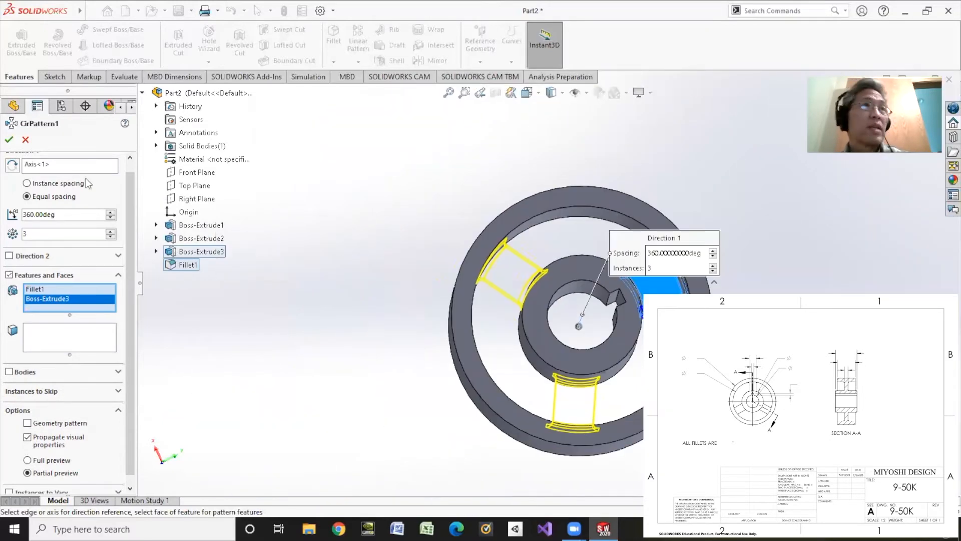
{"action": "left_click", "coordinate": [8, 140]}
{"action": "scroll", "coordinate": [492, 275], "scroll_direction": "down", "scroll_amount": 4}
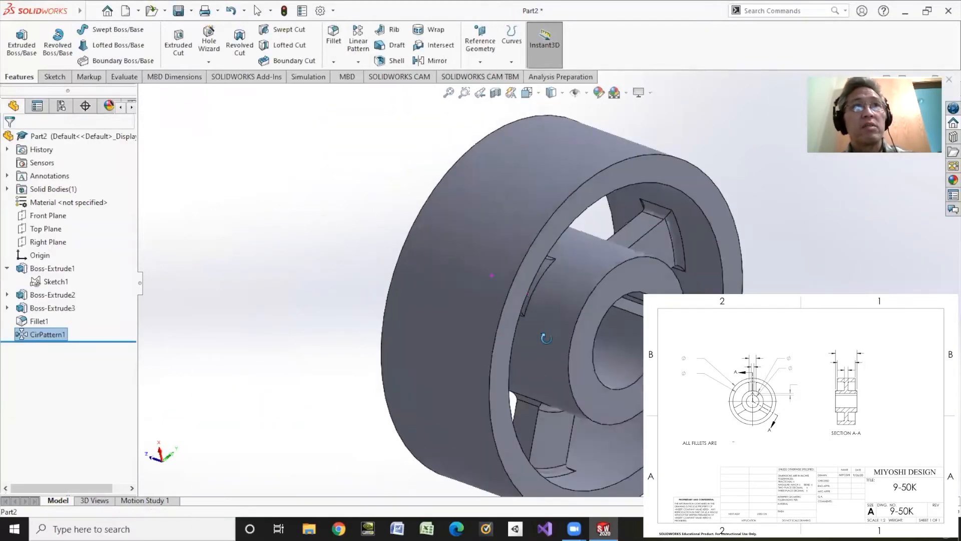
{"action": "middle_click_drag", "start_coordinate": [485, 262], "coordinate": [176, 323]}
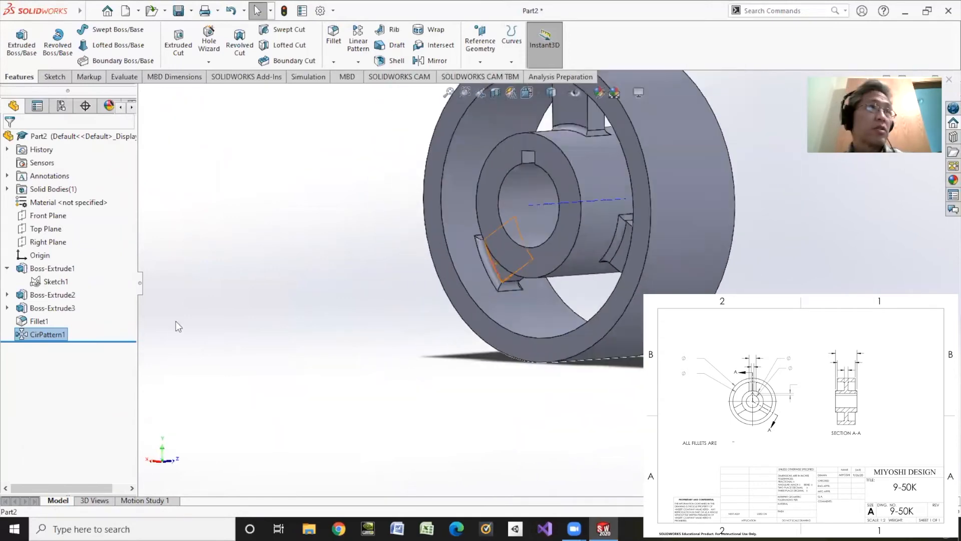
{"action": "right_click", "coordinate": [37, 310]}
{"action": "left_click", "coordinate": [49, 250]}
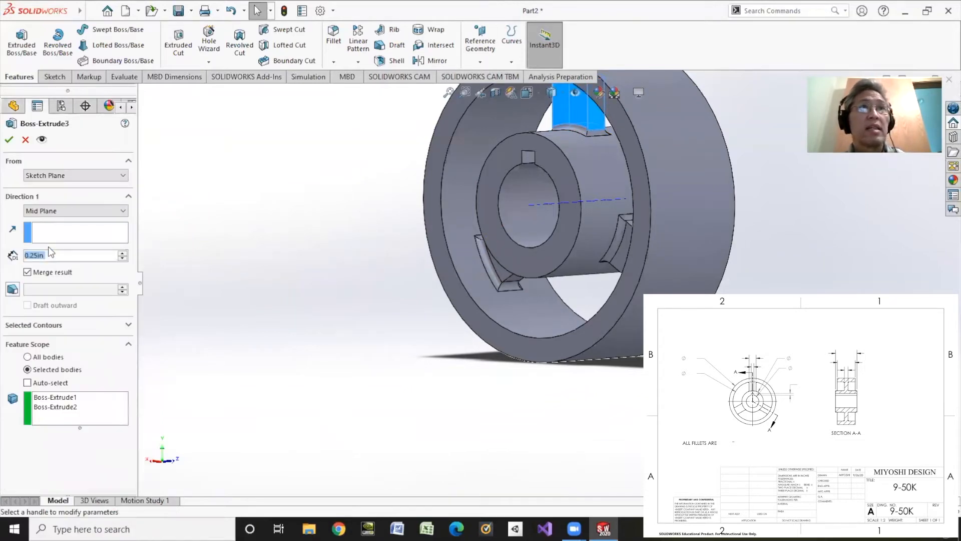
{"action": "left_click", "coordinate": [50, 211]}
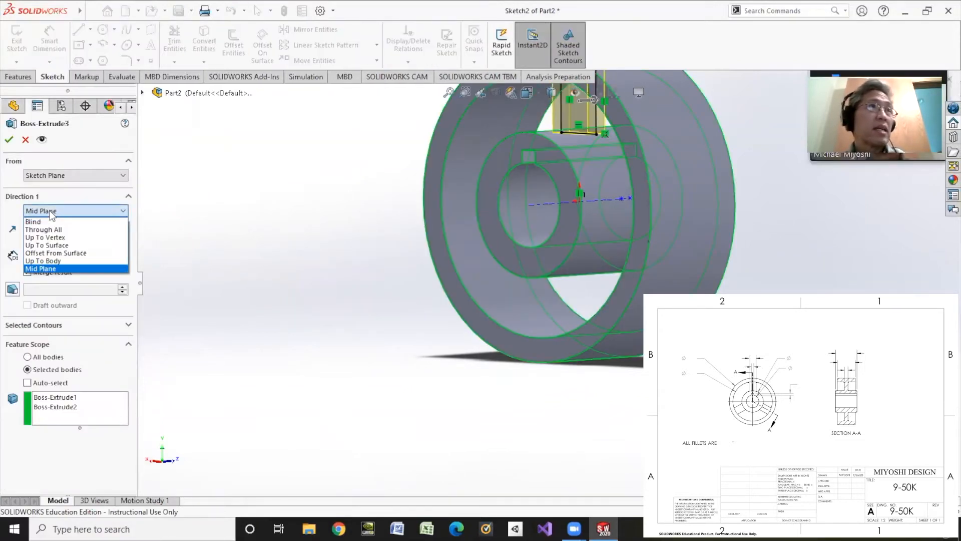
{"action": "left_click", "coordinate": [47, 221]}
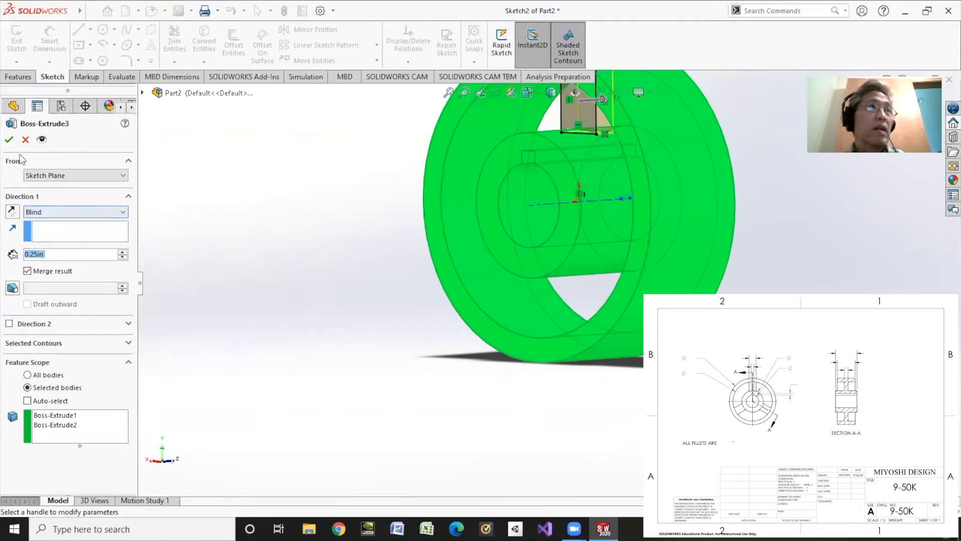
{"action": "left_click", "coordinate": [25, 140]}
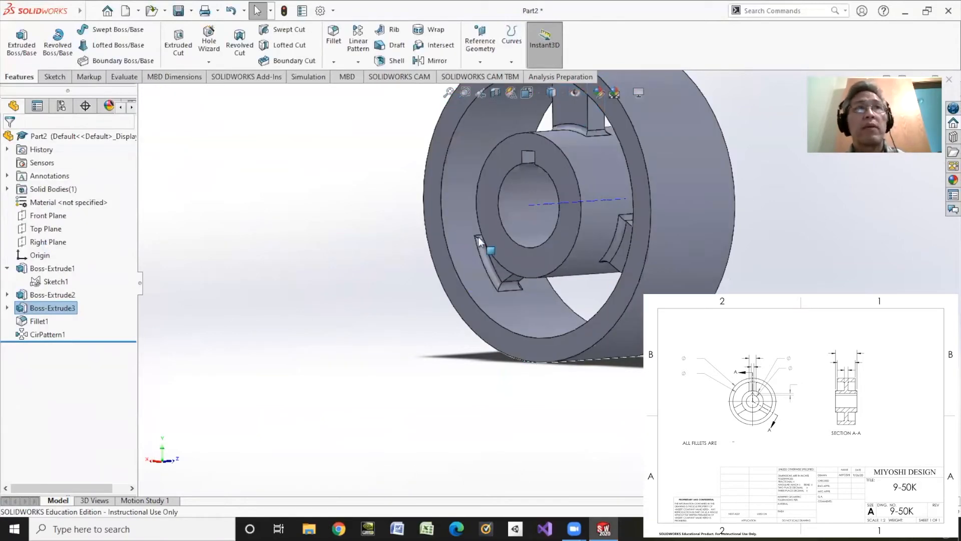
Save the part as 9-50K in the SolidWorks documents folder.
{"action": "scroll", "coordinate": [341, 254], "scroll_direction": "down", "scroll_amount": 4}
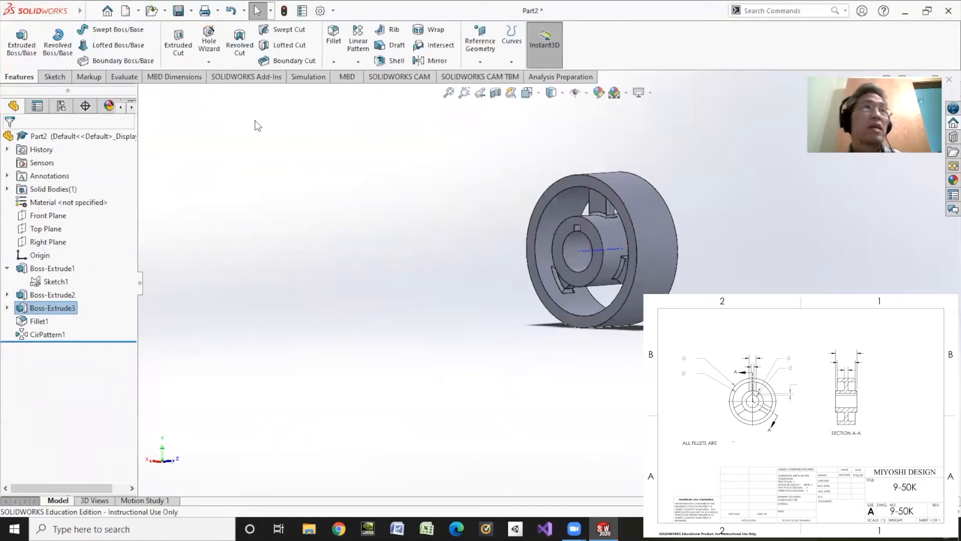
{"action": "left_click", "coordinate": [184, 13]}
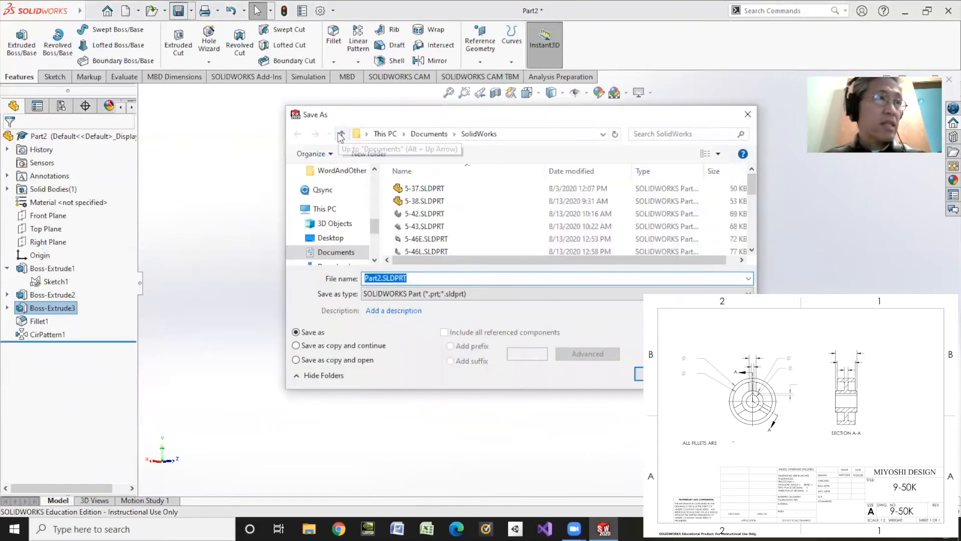
{"action": "type", "text": "9-50k"}
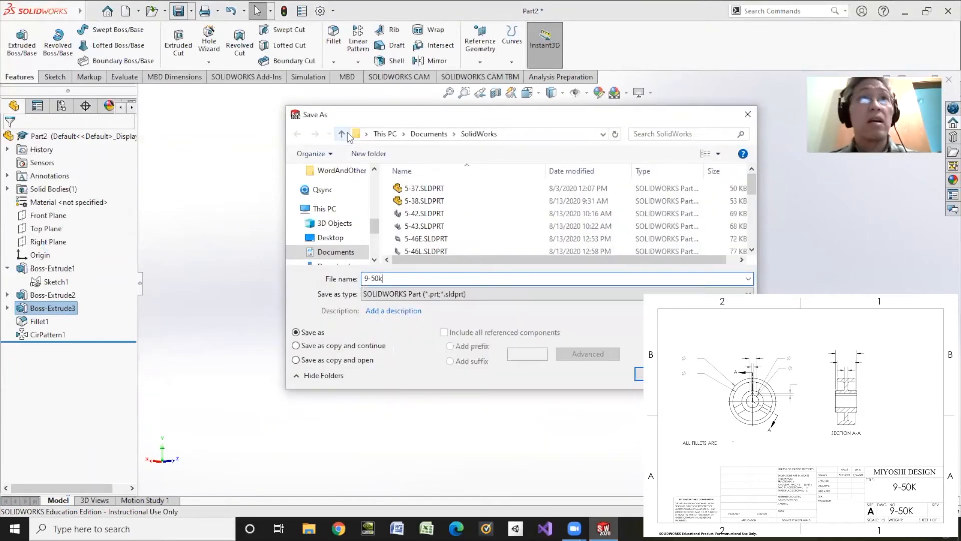
{"action": "key", "text": "BackSpace"}
{"action": "type", "text": "K"}
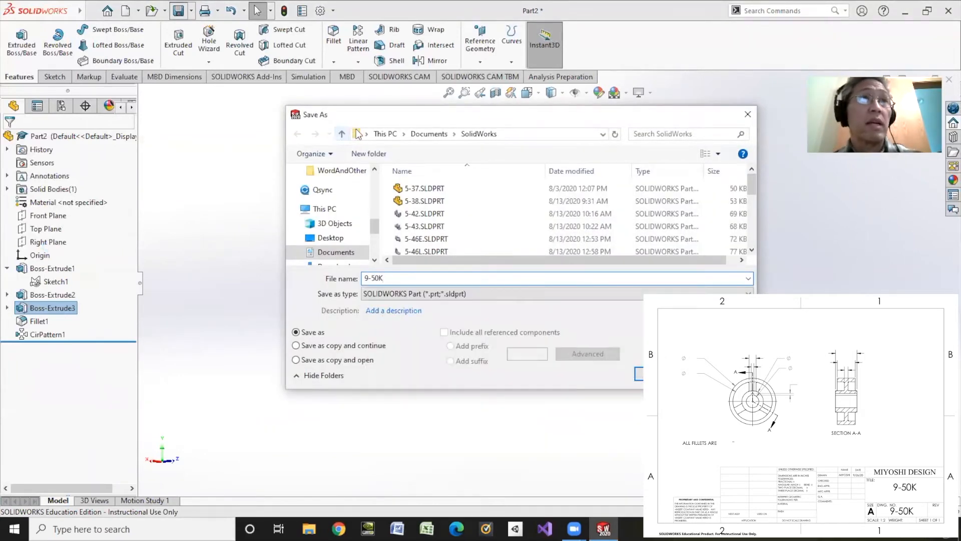
{"action": "left_click", "coordinate": [646, 370]}
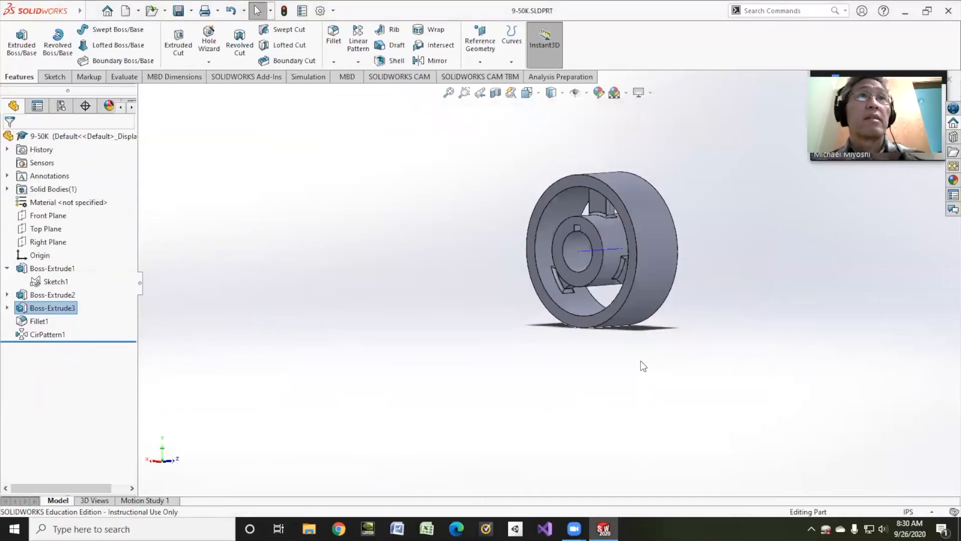
Create a drawing from the part on an A (ANSI) Landscape sheet, with the standard-formats-only filter turned off.
{"action": "left_click", "coordinate": [139, 10]}
{"action": "left_click", "coordinate": [140, 38]}
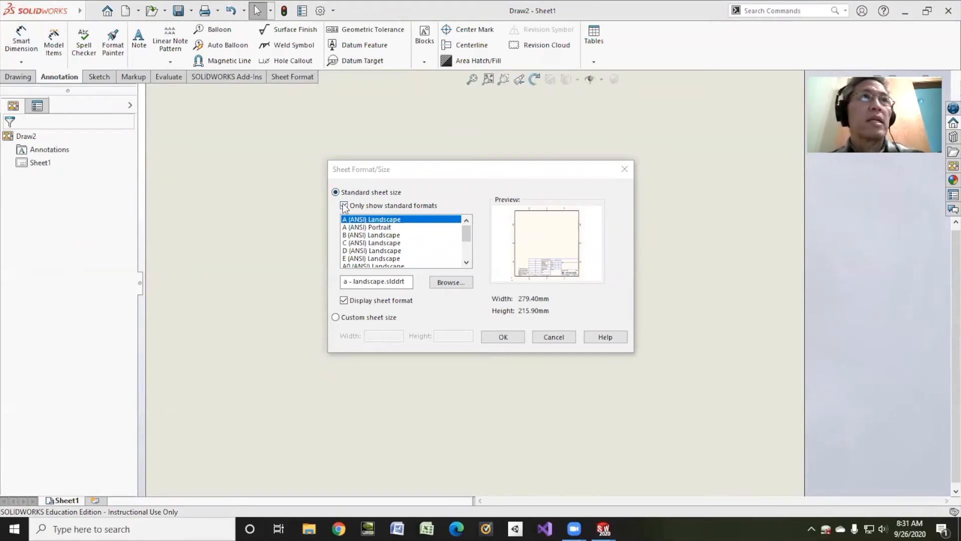
{"action": "left_click", "coordinate": [344, 206]}
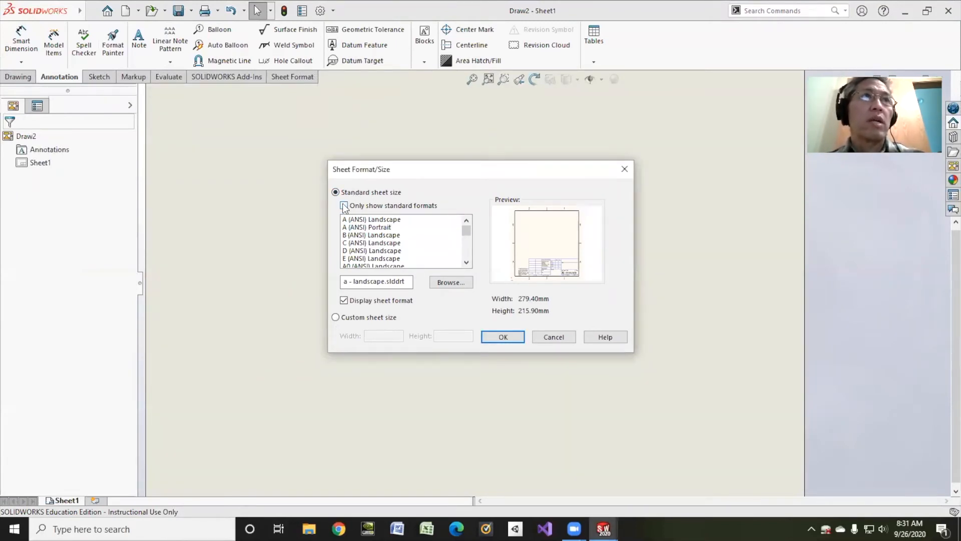
{"action": "left_click", "coordinate": [358, 220]}
{"action": "left_click", "coordinate": [489, 333]}
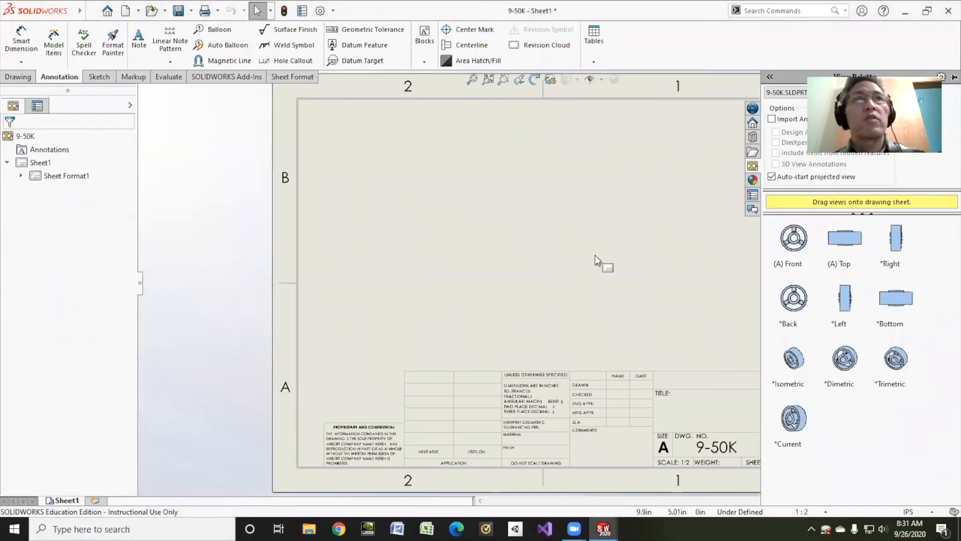
Insert a front model view of the 9-50K wheel with hidden lines visible at sheet scale, left of the sheet's centre, without projected views.
{"action": "left_click", "coordinate": [18, 78]}
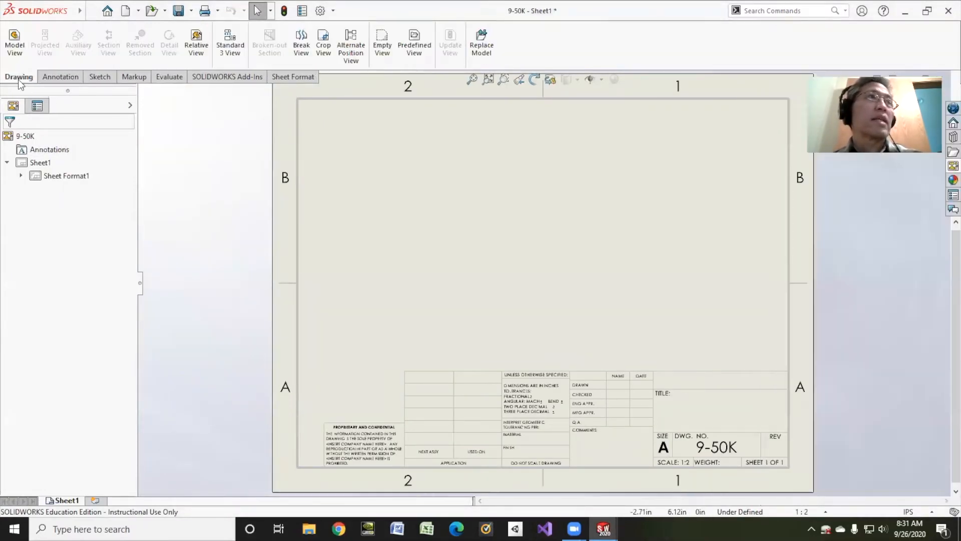
{"action": "left_click", "coordinate": [15, 44]}
{"action": "double_click", "coordinate": [50, 228]}
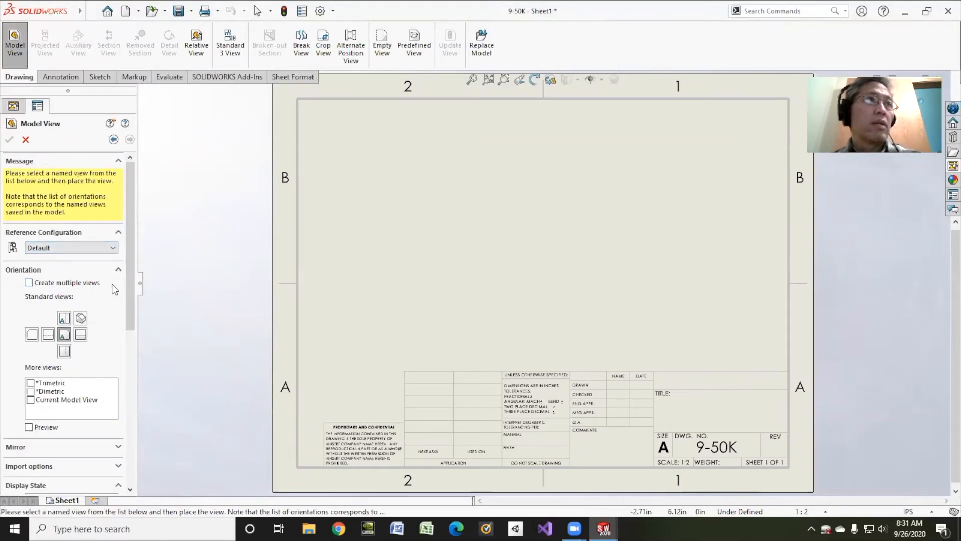
{"action": "left_click_drag", "start_coordinate": [134, 271], "coordinate": [134, 337]}
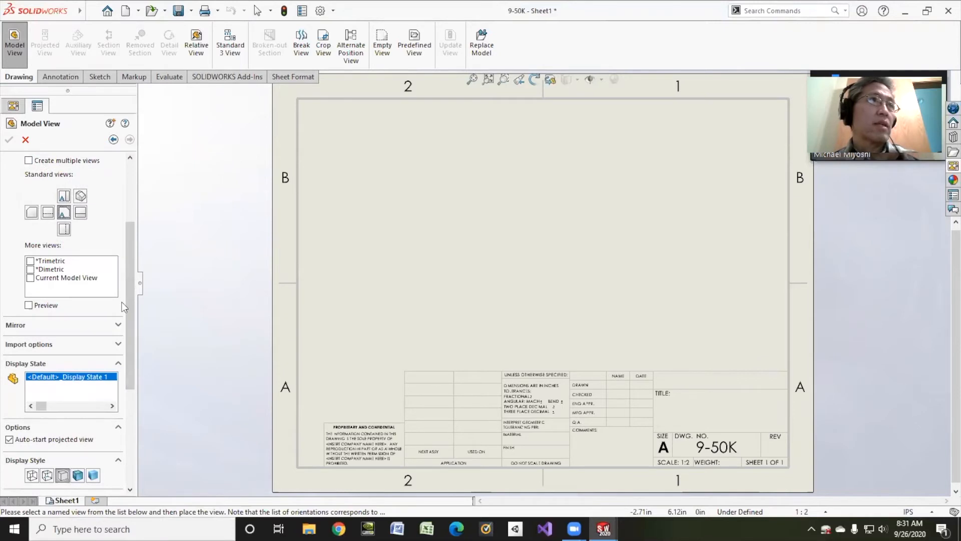
{"action": "scroll", "coordinate": [124, 307], "scroll_direction": "down", "scroll_amount": 5}
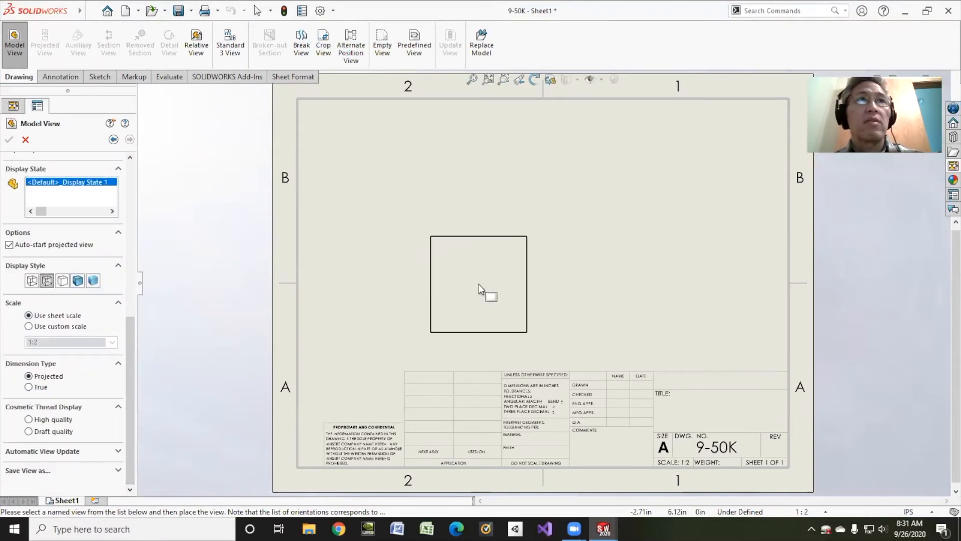
{"action": "left_click", "coordinate": [460, 258]}
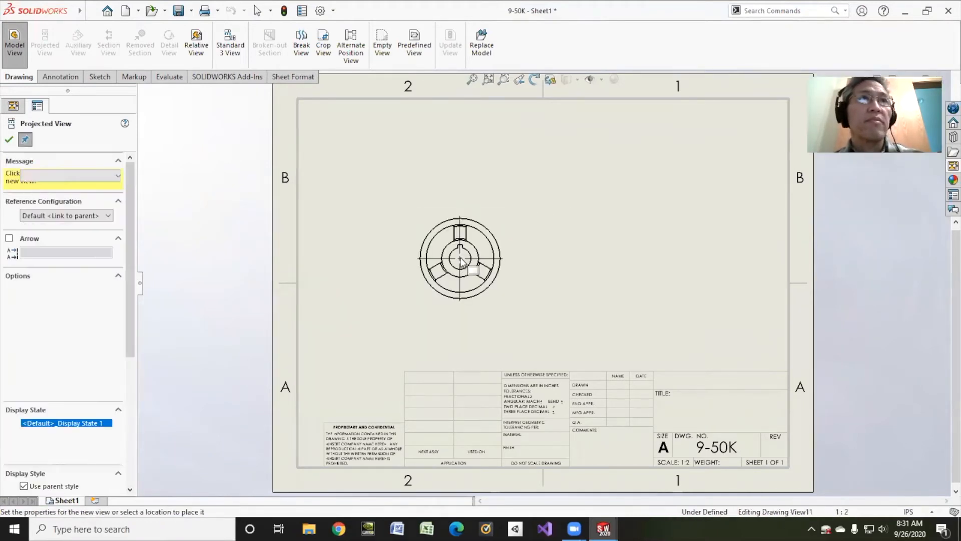
{"action": "scroll", "coordinate": [452, 240], "scroll_direction": "down", "scroll_amount": 2}
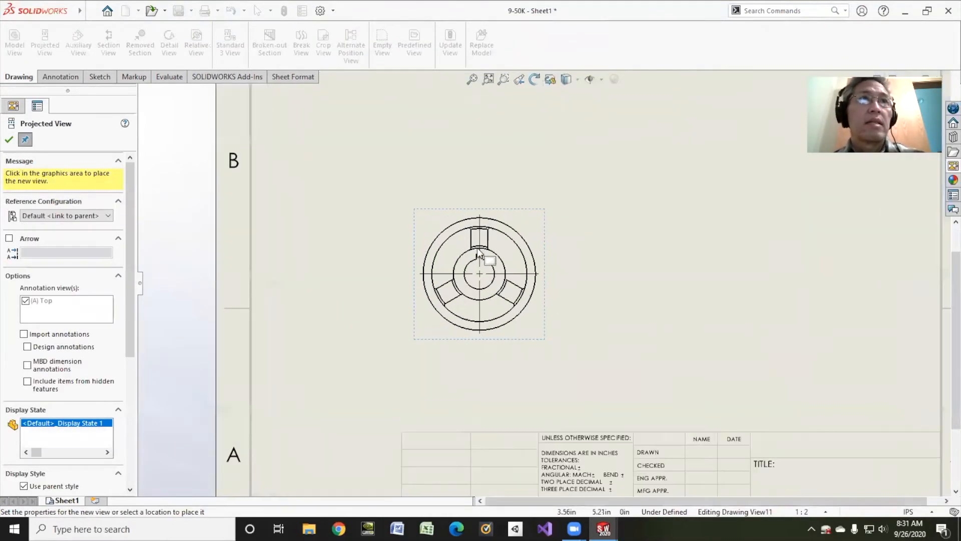
{"action": "scroll", "coordinate": [485, 256], "scroll_direction": "up", "scroll_amount": 6}
{"action": "scroll", "coordinate": [511, 282], "scroll_direction": "down", "scroll_amount": 5}
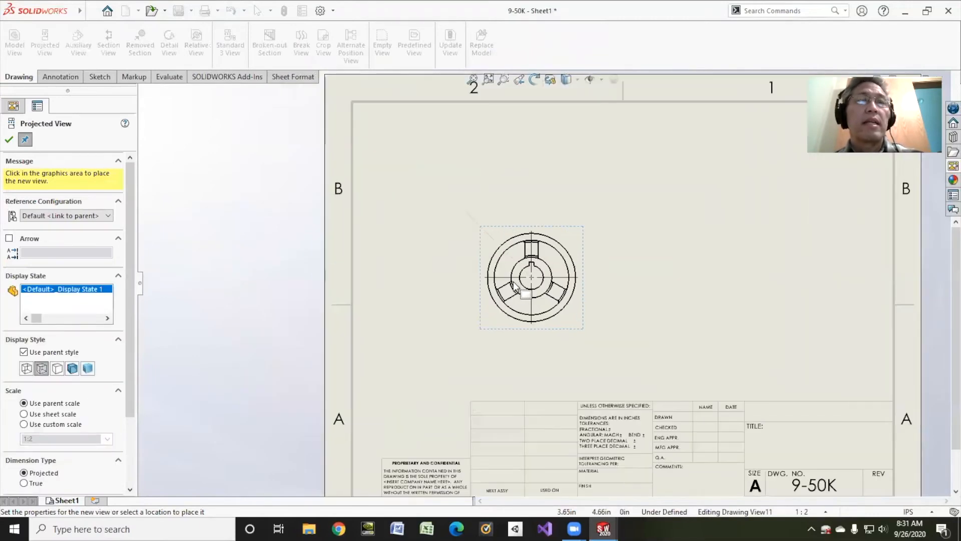
{"action": "left_click", "coordinate": [9, 140]}
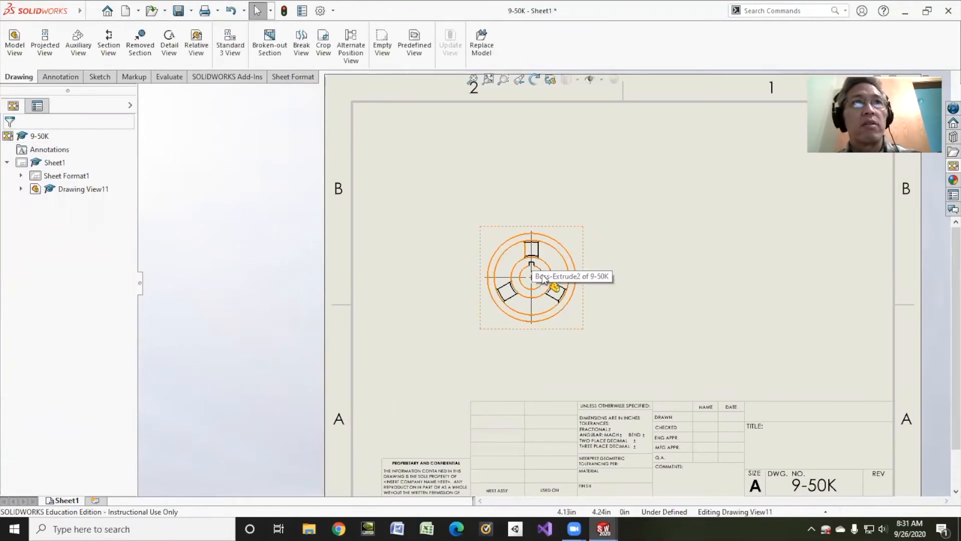
Remove the tangent edges from the wheel's front view.
{"action": "right_click", "coordinate": [492, 240]}
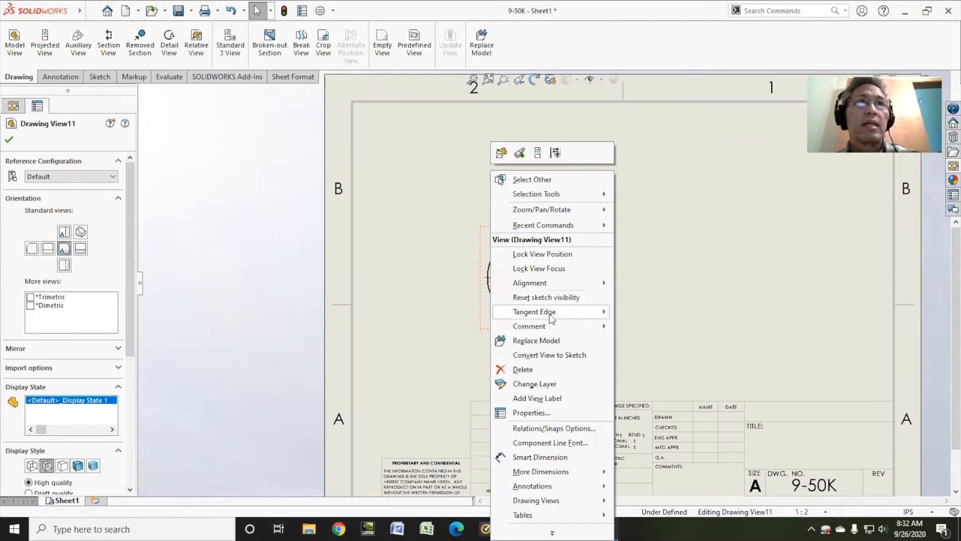
{"action": "mouse_move", "coordinate": [551, 312]}
{"action": "left_click", "coordinate": [635, 341]}
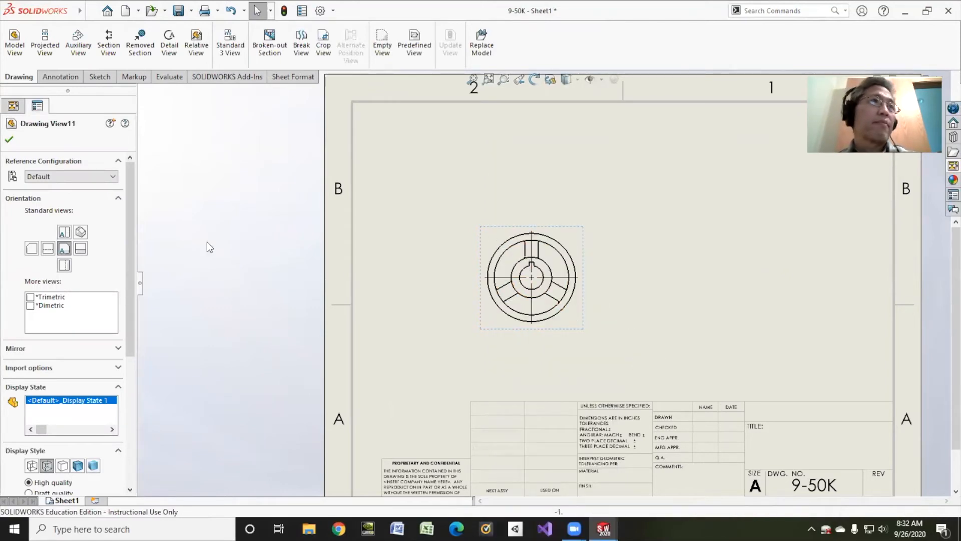
{"action": "left_click", "coordinate": [9, 141]}
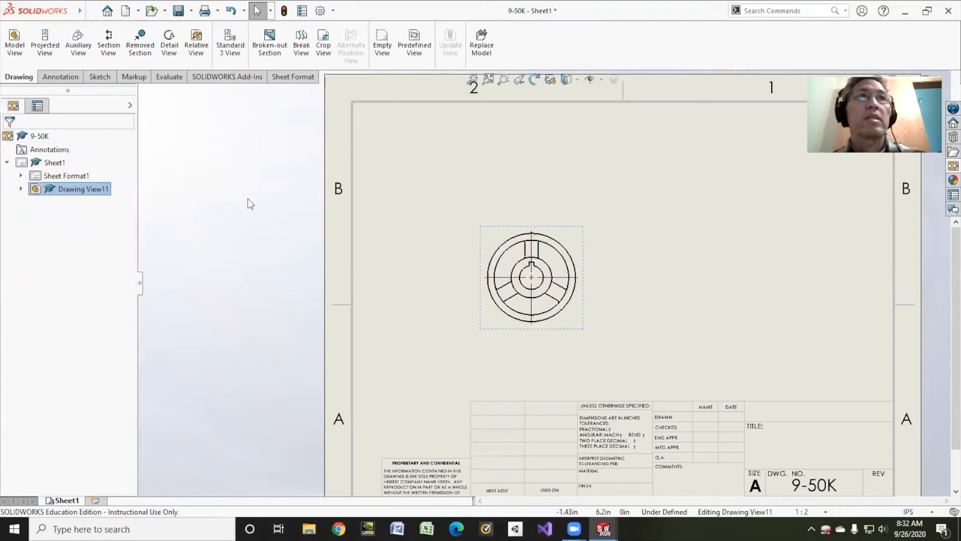
Try a vertical section view A-A through the wheel's centre, placed to the right of the front view.
{"action": "left_click", "coordinate": [103, 45]}
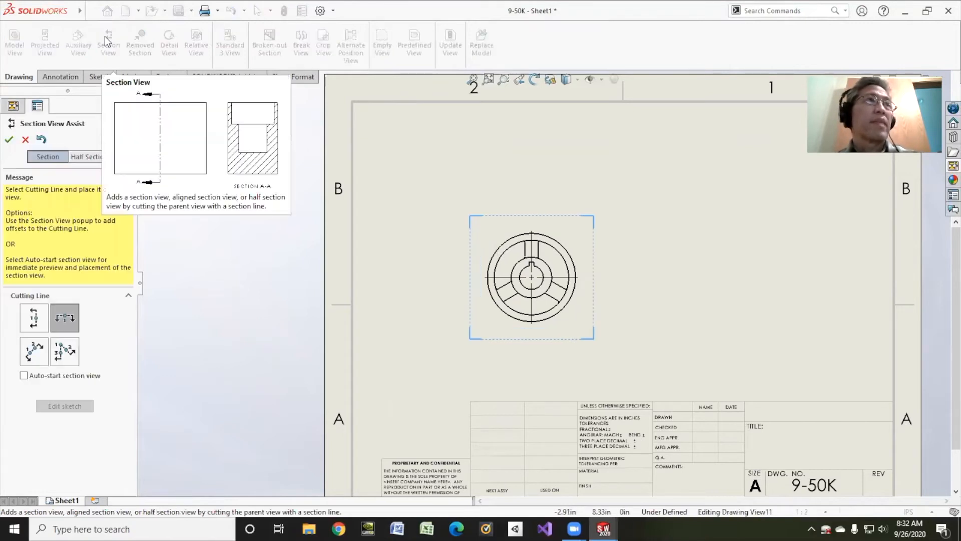
{"action": "left_click", "coordinate": [84, 157]}
{"action": "left_click", "coordinate": [56, 152]}
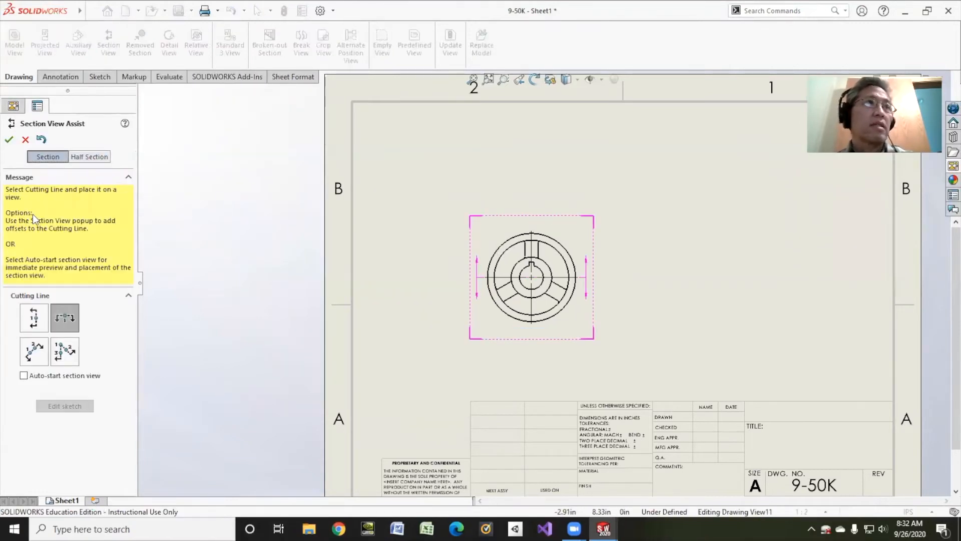
{"action": "left_click", "coordinate": [65, 353]}
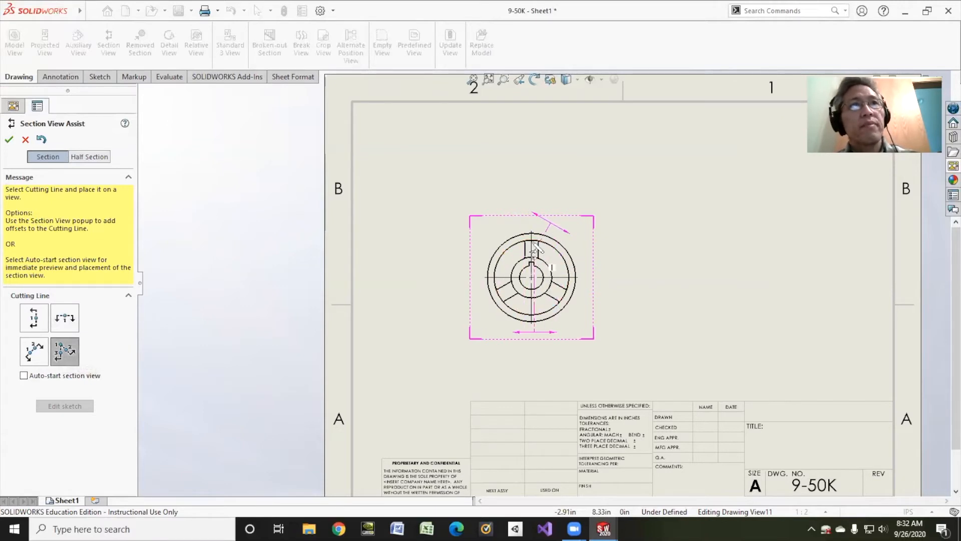
{"action": "left_click", "coordinate": [34, 318]}
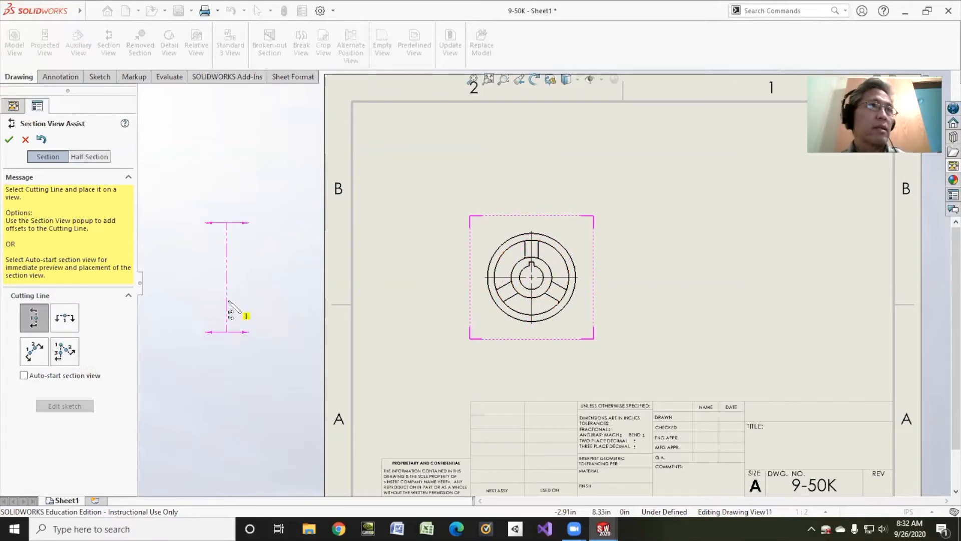
{"action": "left_click", "coordinate": [531, 278]}
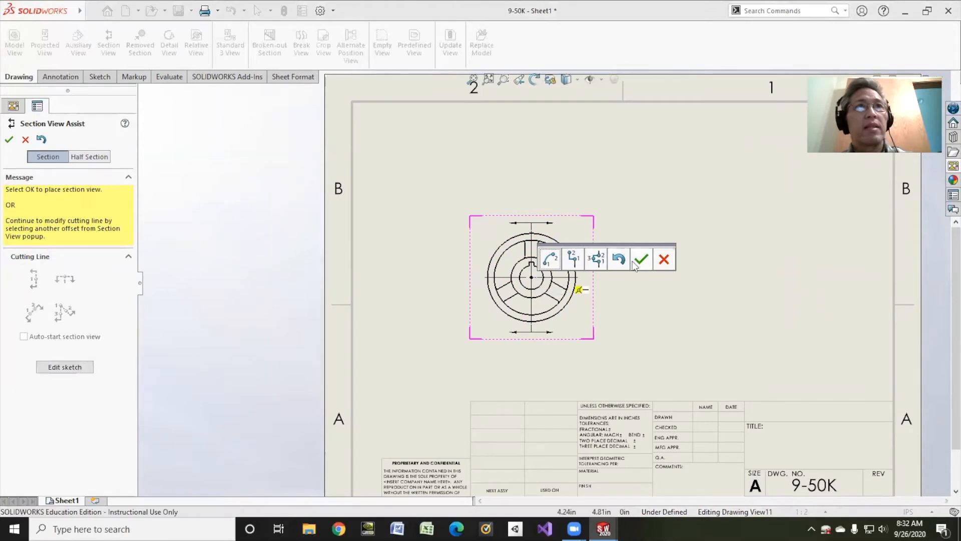
{"action": "left_click", "coordinate": [640, 257]}
{"action": "left_click", "coordinate": [697, 256]}
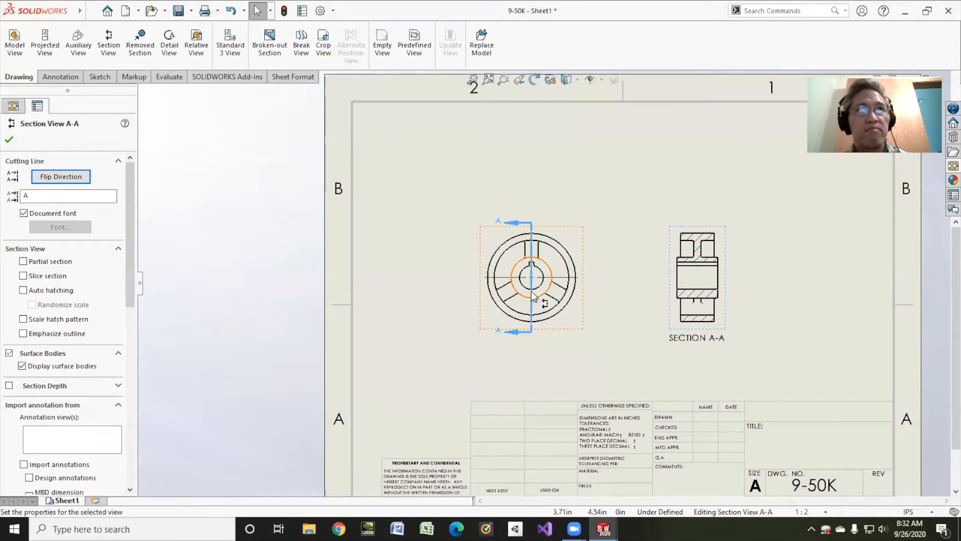
{"action": "left_click", "coordinate": [8, 140]}
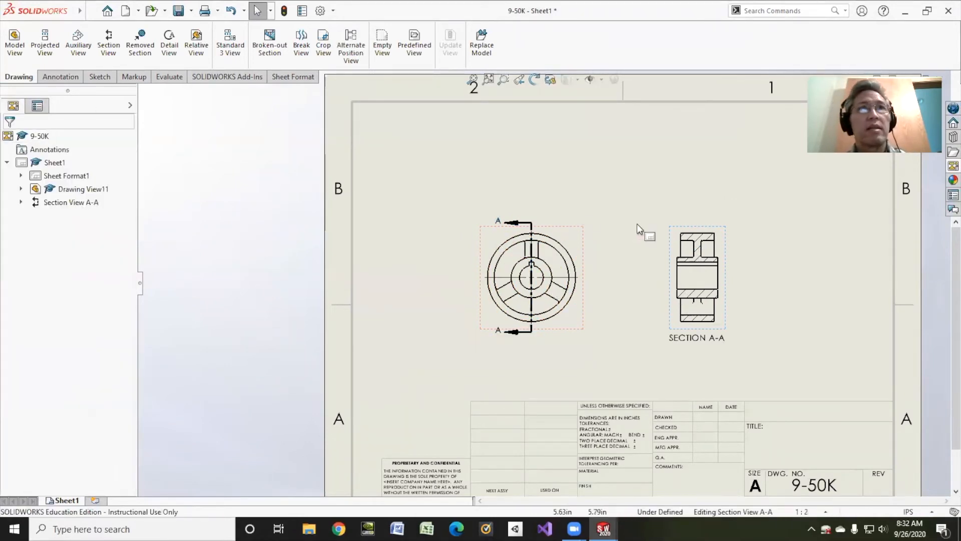
Delete the vertical section view A-A together with its cutting line and section sketch.
{"action": "left_click", "coordinate": [667, 254]}
{"action": "key", "text": "Delete"}
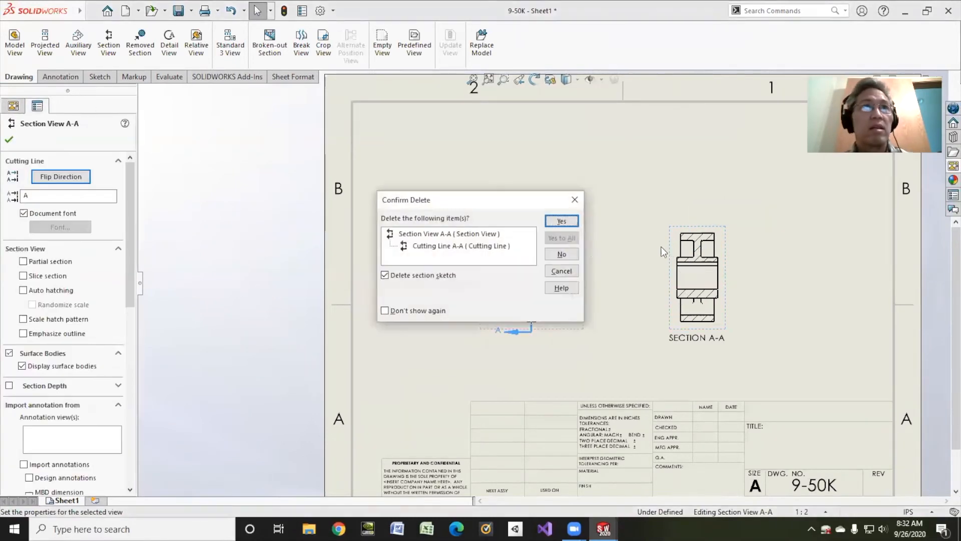
{"action": "left_click", "coordinate": [572, 219]}
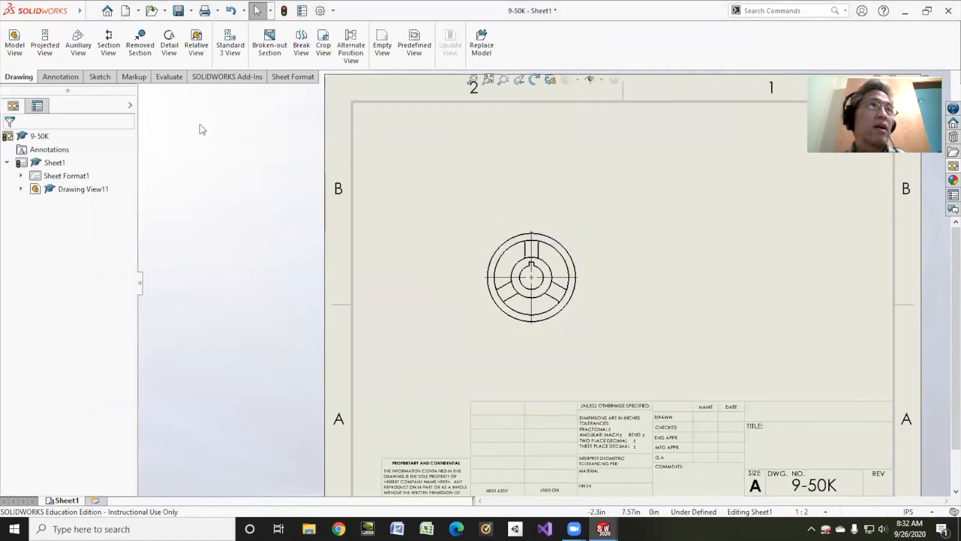
Create an aligned section view labelled A through the top and lower-right spokes, placed right of the front view, with the cutting direction flipped.
{"action": "left_click", "coordinate": [109, 45]}
{"action": "left_click", "coordinate": [64, 351]}
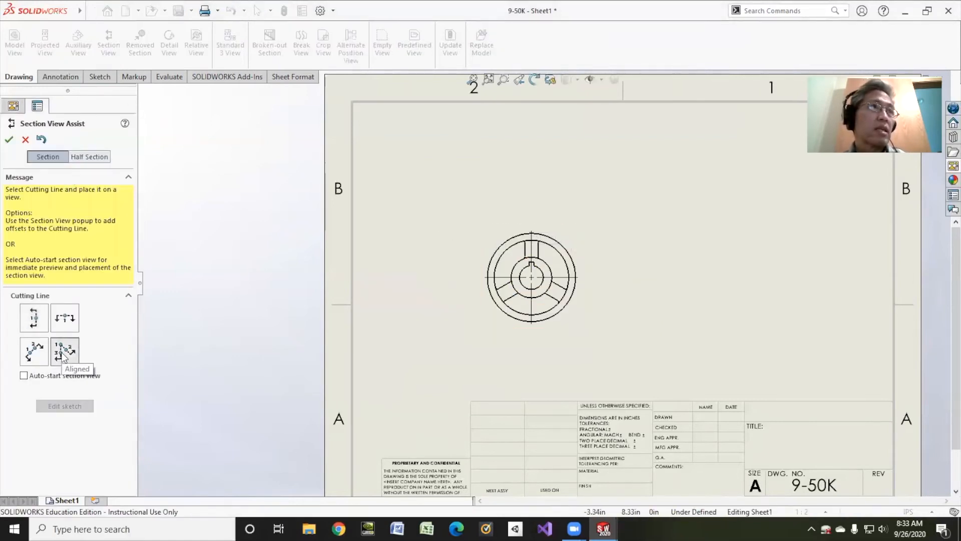
{"action": "left_click", "coordinate": [531, 277]}
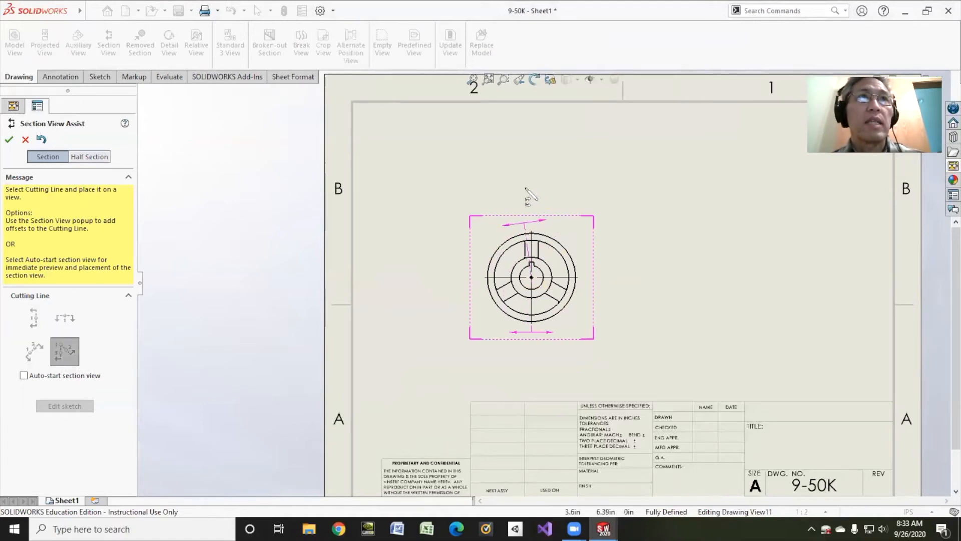
{"action": "left_click", "coordinate": [533, 190]}
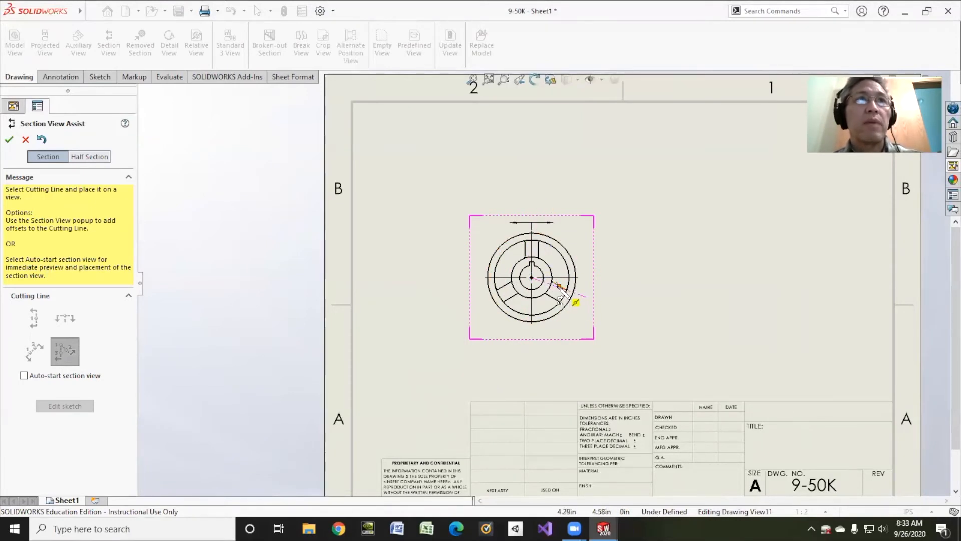
{"action": "left_click", "coordinate": [583, 307]}
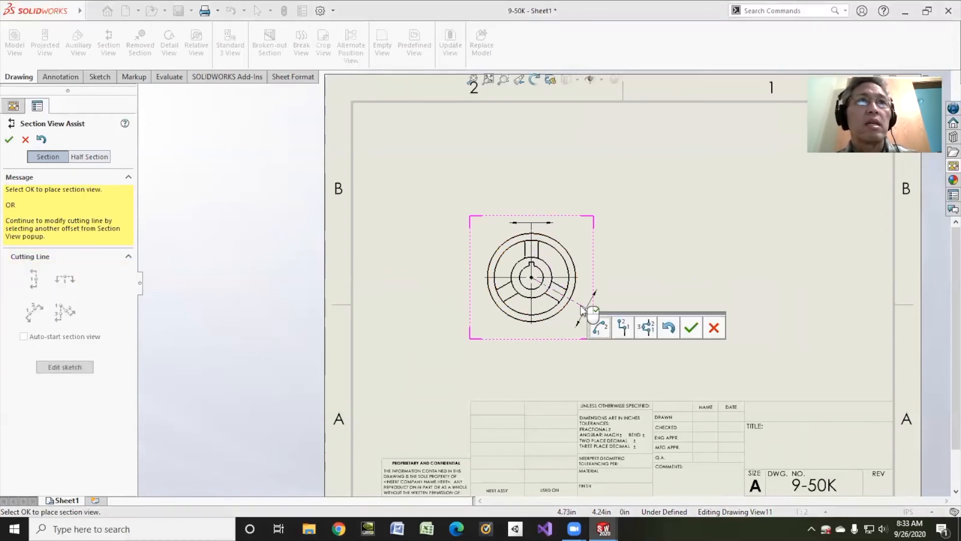
{"action": "left_click", "coordinate": [693, 328]}
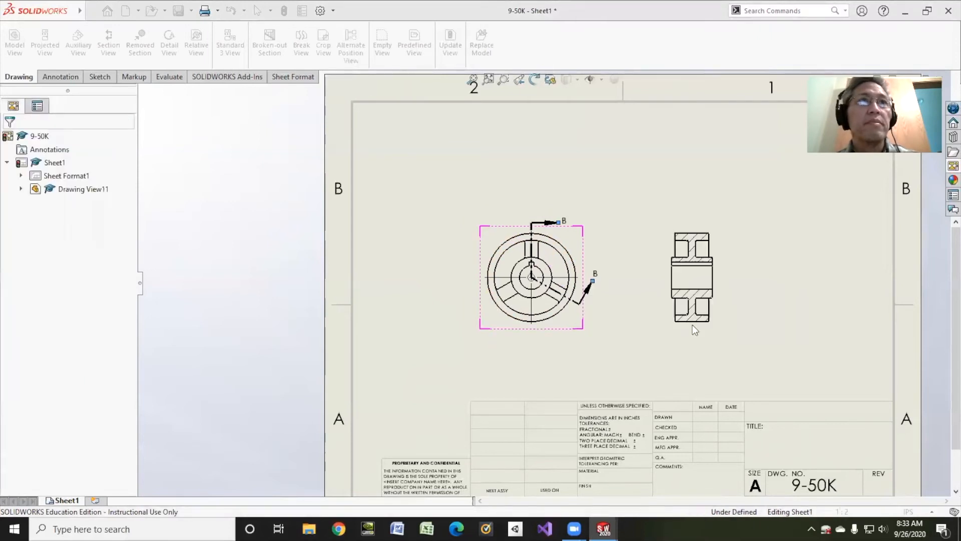
{"action": "left_click", "coordinate": [709, 270]}
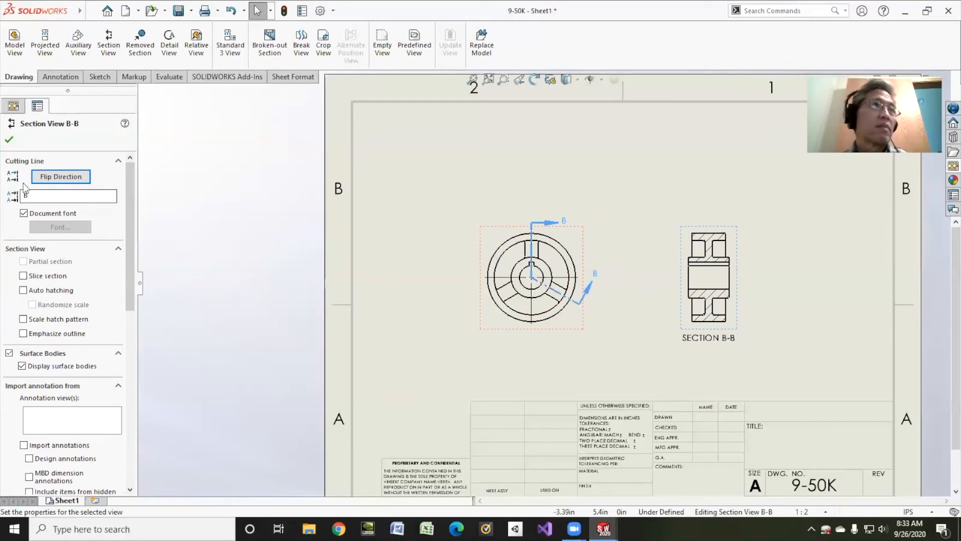
{"action": "left_click", "coordinate": [51, 176]}
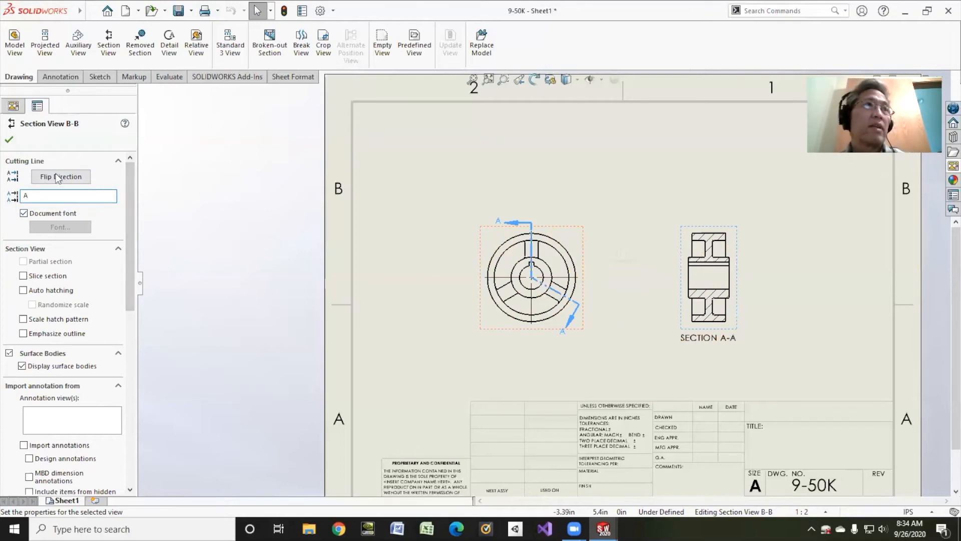
Accept the section view and insert the entire model's dimensions into all drawing views.
{"action": "left_click", "coordinate": [9, 140]}
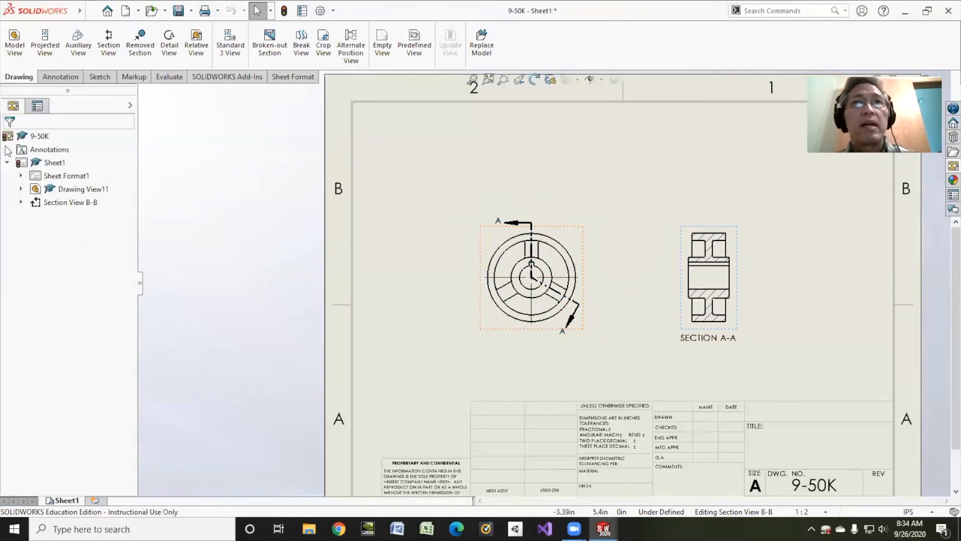
{"action": "left_click", "coordinate": [48, 78]}
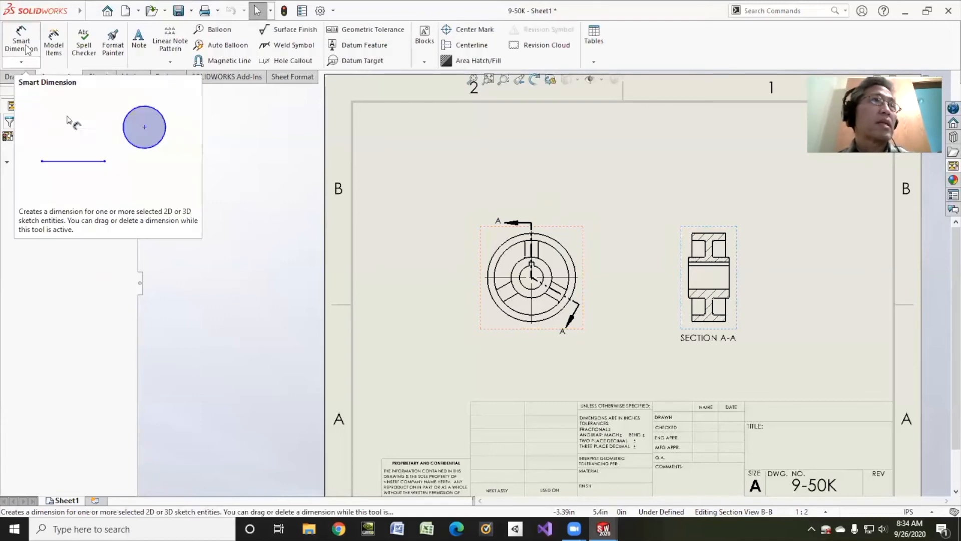
{"action": "left_click", "coordinate": [53, 45]}
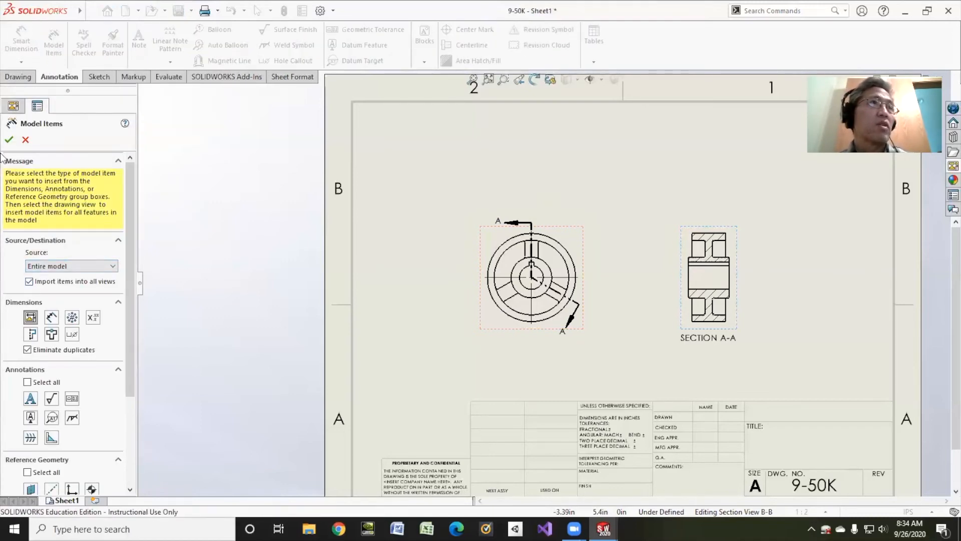
{"action": "left_click", "coordinate": [9, 140]}
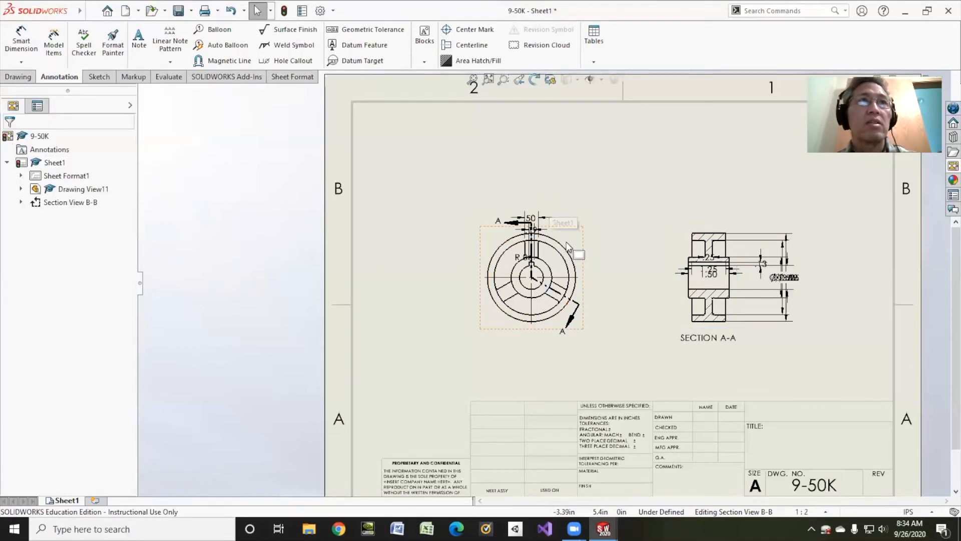
Move the spoke-width, keyway-width and fillet-radius dimensions clear of the front view, and show the keyway width to four decimals.
{"action": "scroll", "coordinate": [666, 247], "scroll_direction": "down", "scroll_amount": 2}
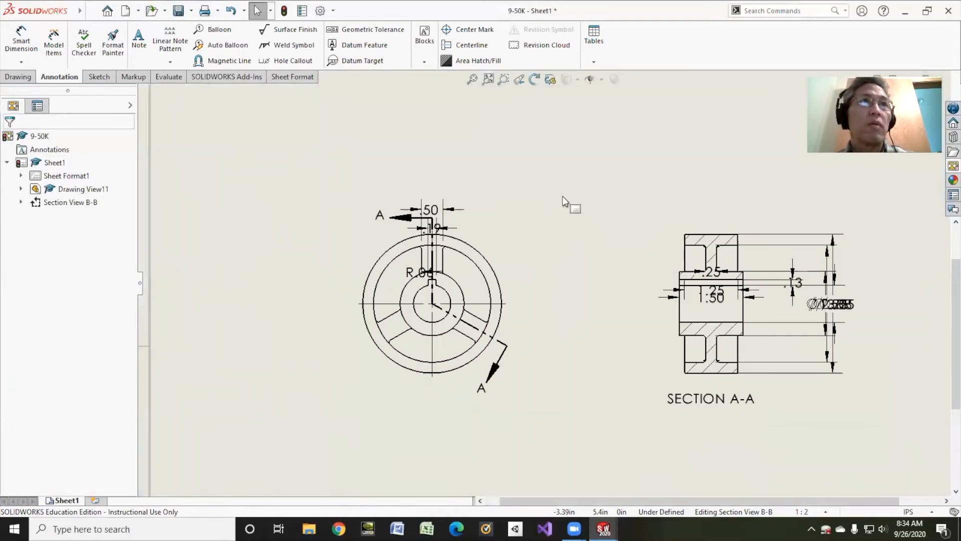
{"action": "left_click_drag", "start_coordinate": [447, 212], "coordinate": [435, 161]}
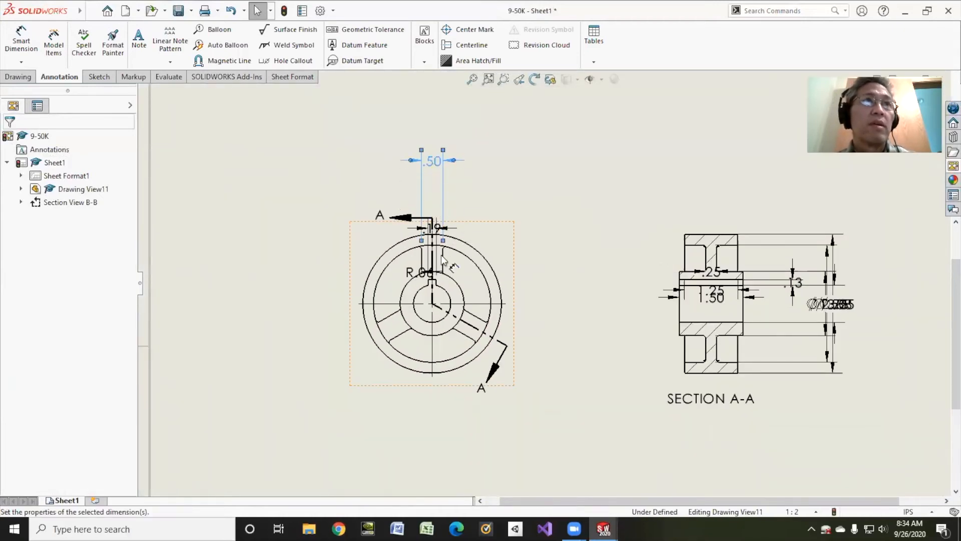
{"action": "mouse_move", "coordinate": [433, 228]}
{"action": "left_mouse_down"}
{"action": "mouse_move", "coordinate": [433, 199]}
{"action": "mouse_move", "coordinate": [394, 188]}
{"action": "left_mouse_up"}
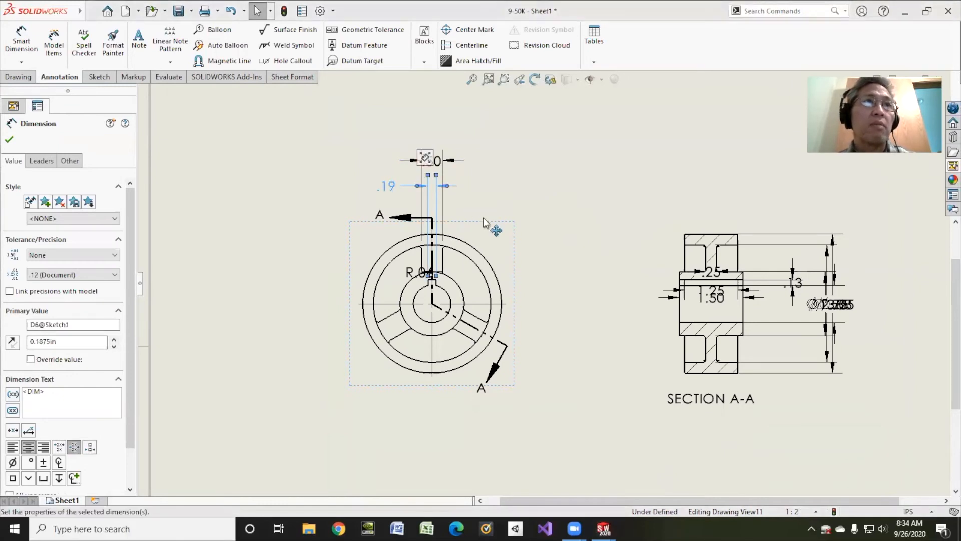
{"action": "left_click", "coordinate": [49, 274]}
{"action": "left_click", "coordinate": [49, 324]}
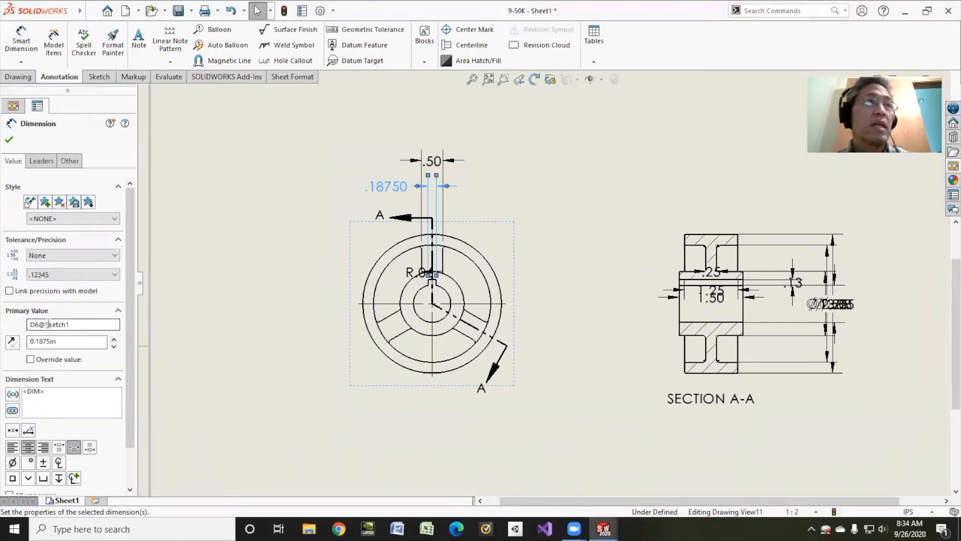
{"action": "left_click", "coordinate": [58, 278]}
{"action": "left_click", "coordinate": [58, 319]}
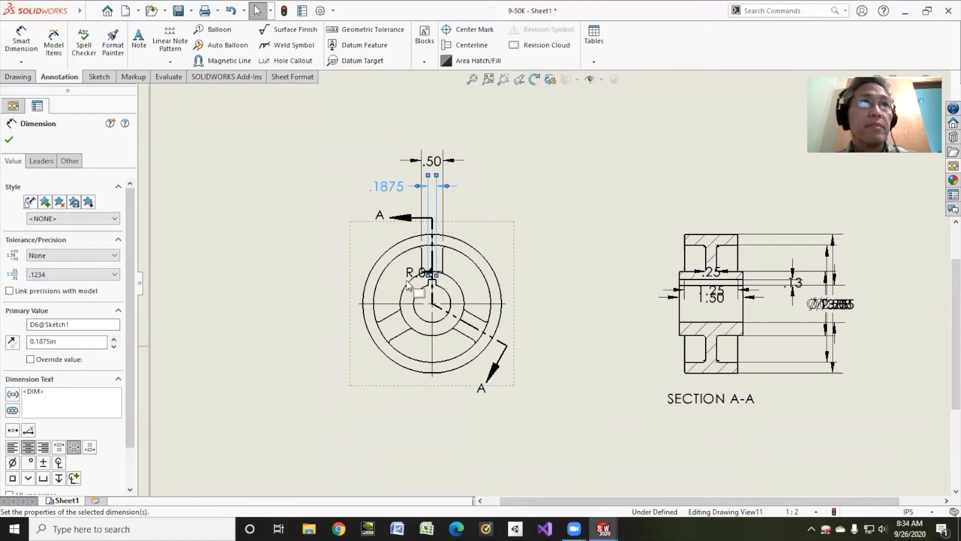
{"action": "left_click_drag", "start_coordinate": [408, 285], "coordinate": [278, 226]}
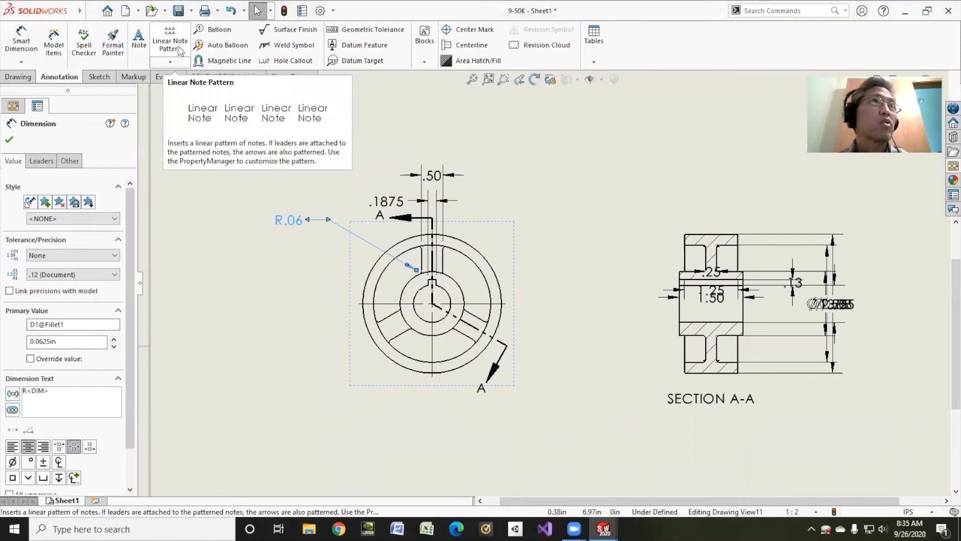
Add the note ALL FILLETS ARE 0.0625" below the front view and delete the R.06 fillet dimension.
{"action": "left_click", "coordinate": [139, 44]}
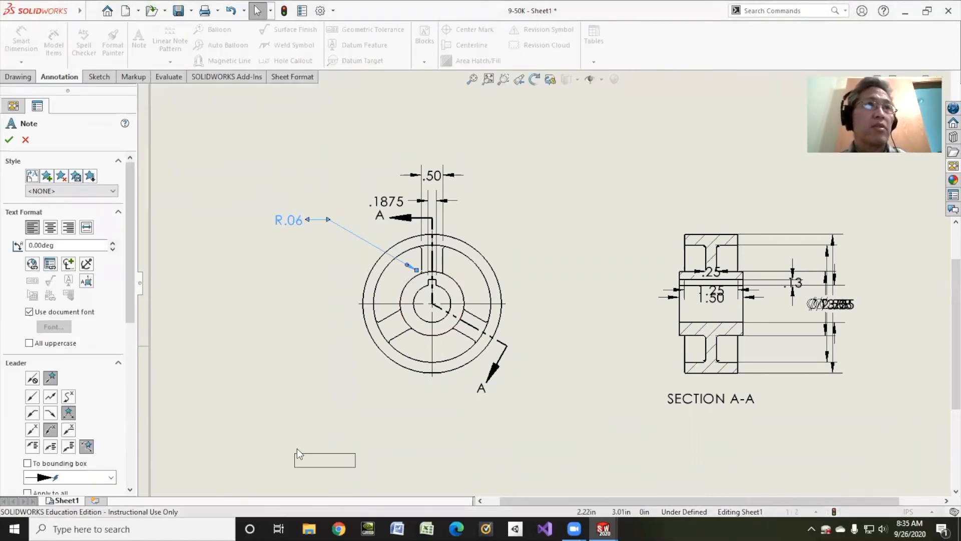
{"action": "scroll", "coordinate": [350, 407], "scroll_direction": "up", "scroll_amount": 6}
{"action": "scroll", "coordinate": [433, 336], "scroll_direction": "down", "scroll_amount": 3}
{"action": "left_click", "coordinate": [438, 329]}
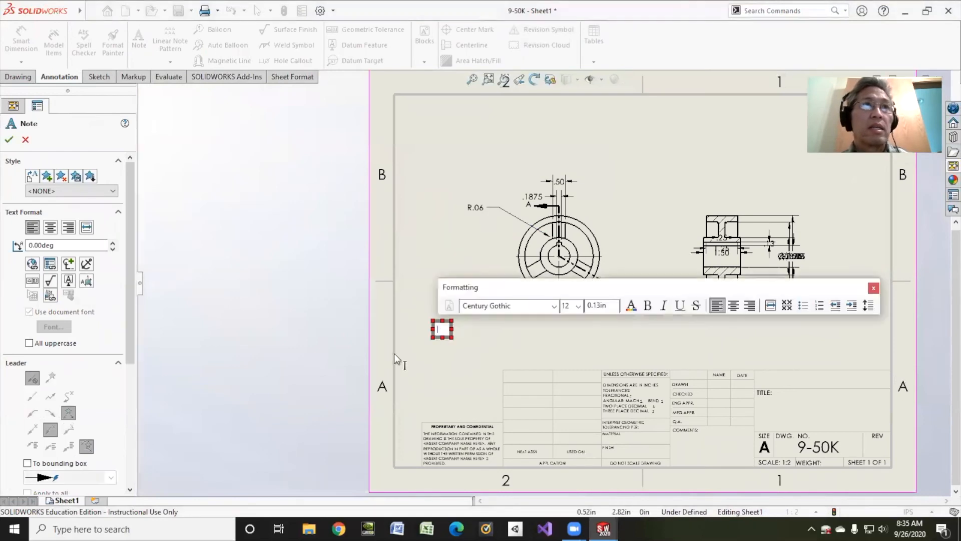
{"action": "type", "text": "ALL FILLETS ARE 0.0625\""}
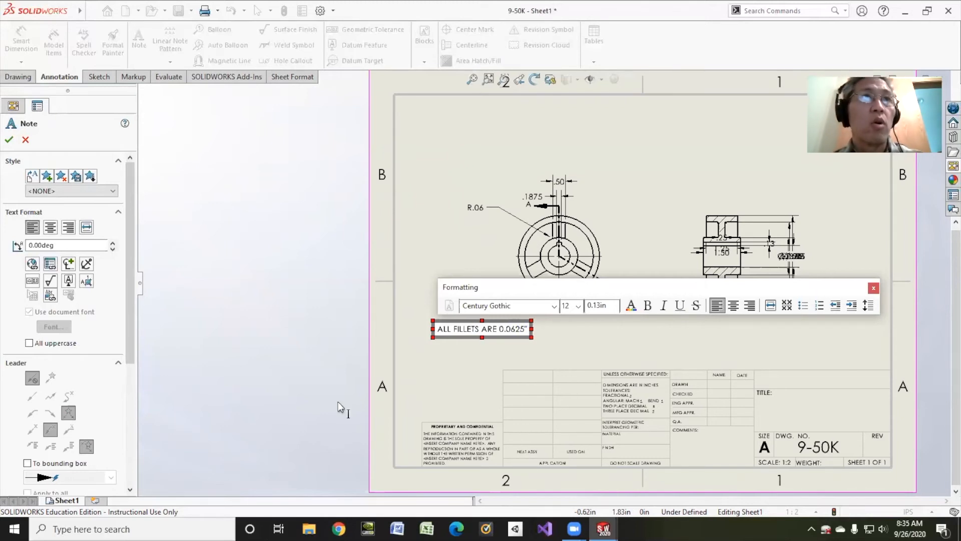
{"action": "left_click", "coordinate": [8, 140]}
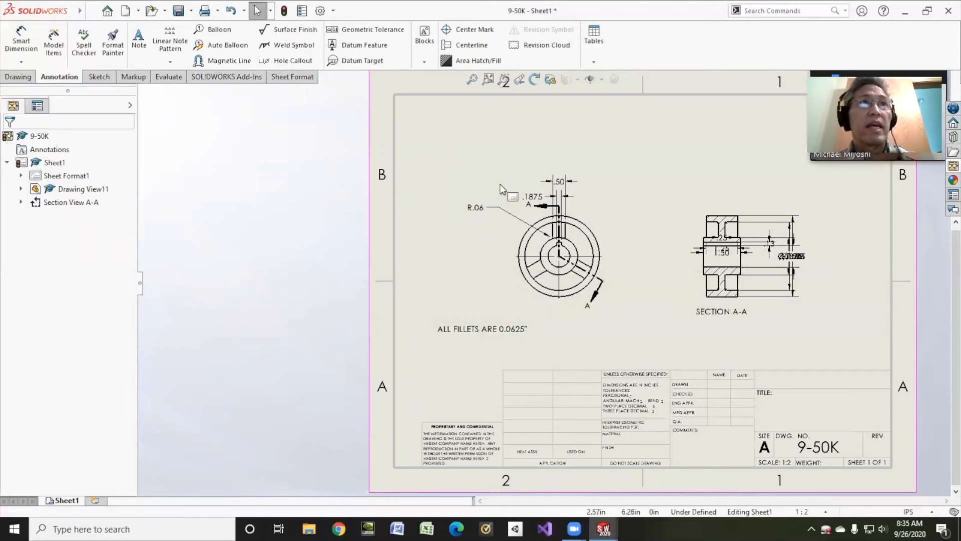
{"action": "scroll", "coordinate": [578, 241], "scroll_direction": "up", "scroll_amount": 3}
{"action": "scroll", "coordinate": [577, 239], "scroll_direction": "down", "scroll_amount": 5}
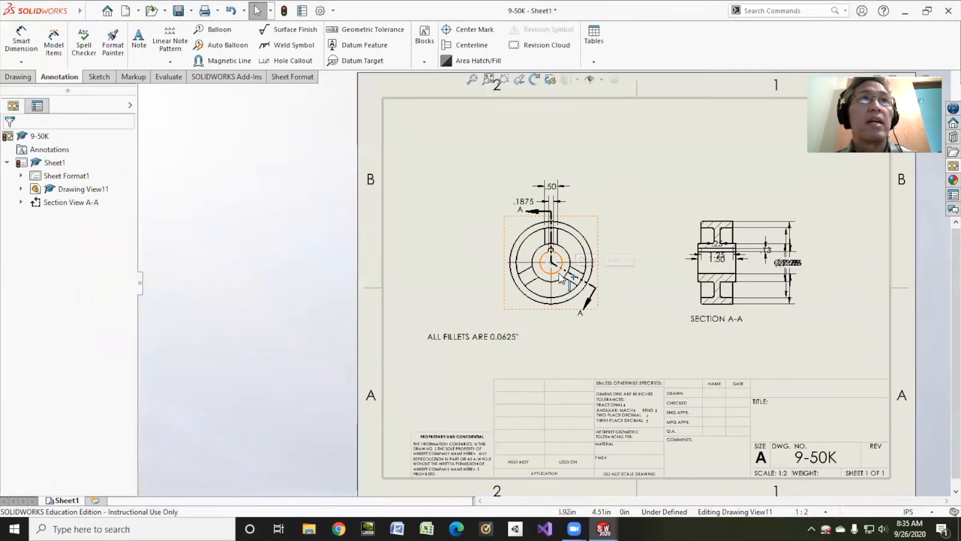
Move the hub-width, rim-width and web-thickness dimensions above section view A-A, stacked with the hub width outermost.
{"action": "scroll", "coordinate": [572, 182], "scroll_direction": "up", "scroll_amount": 2}
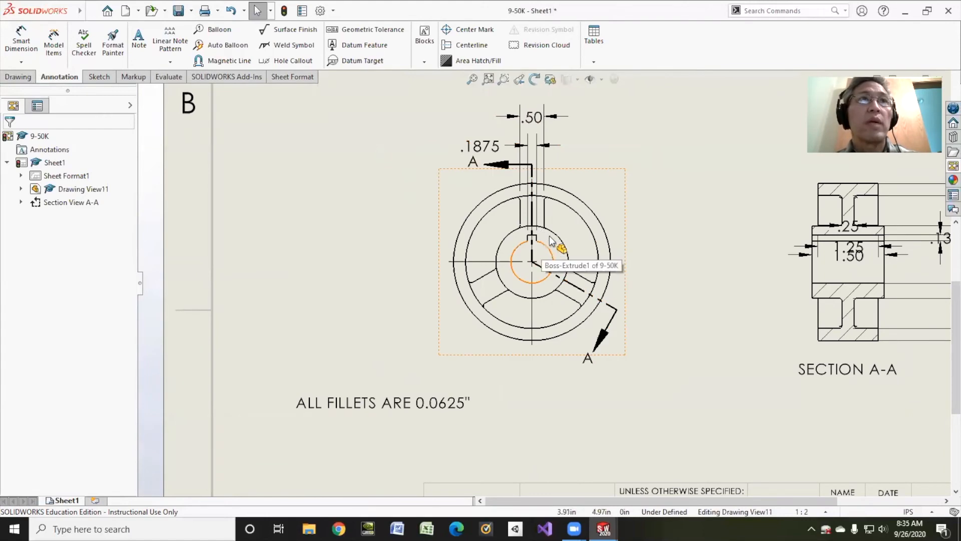
{"action": "scroll", "coordinate": [782, 254], "scroll_direction": "down", "scroll_amount": 2}
{"action": "scroll", "coordinate": [771, 254], "scroll_direction": "up", "scroll_amount": 3}
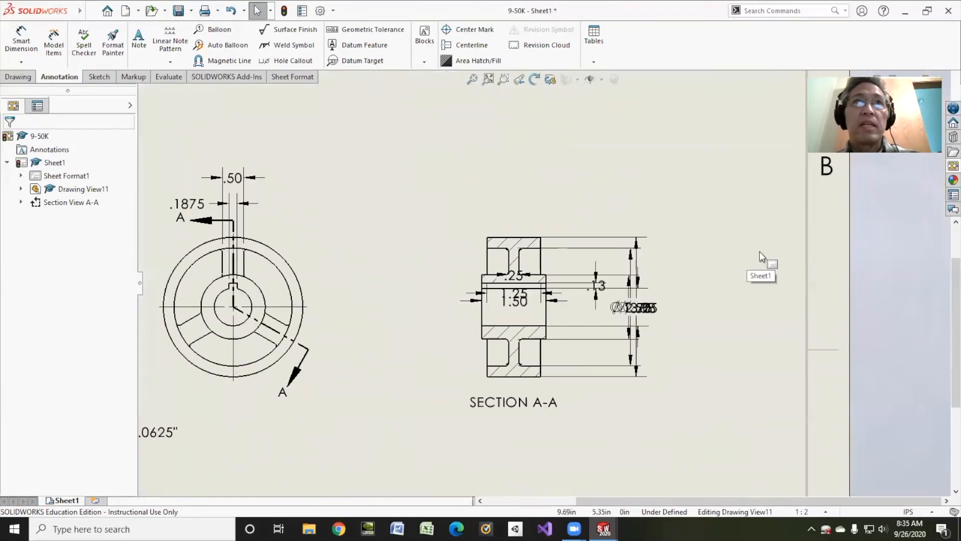
{"action": "left_click_drag", "start_coordinate": [514, 300], "coordinate": [513, 156]}
{"action": "left_click_drag", "start_coordinate": [514, 285], "coordinate": [508, 183]}
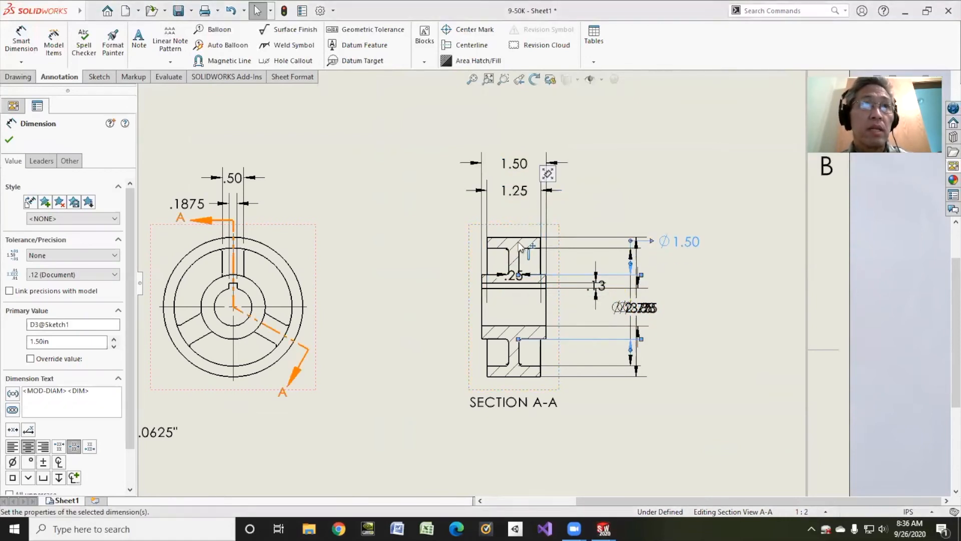
{"action": "left_click_drag", "start_coordinate": [513, 275], "coordinate": [547, 219]}
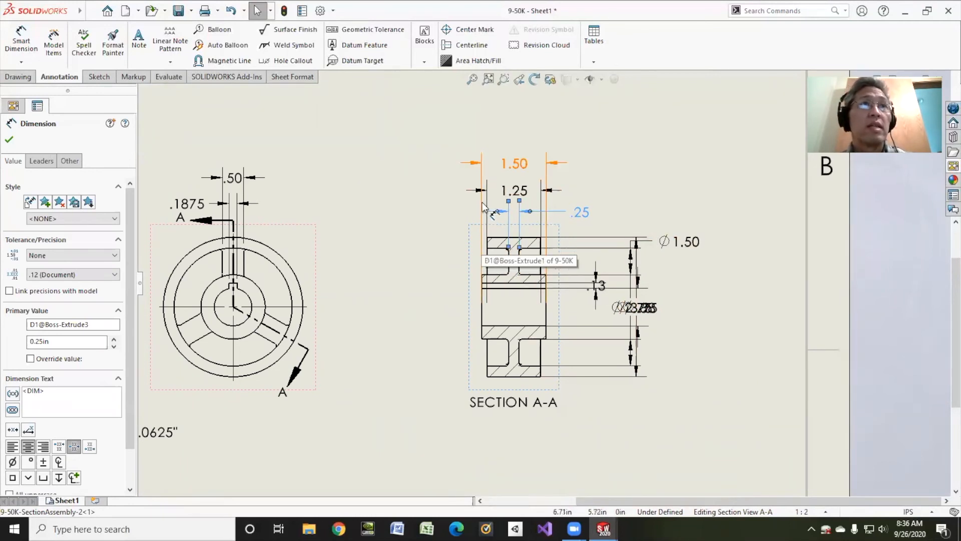
Shorten the hub-width and rim-width extension lines to the section's edges, and centre the web-thickness text between its extension lines.
{"action": "left_click", "coordinate": [481, 300]}
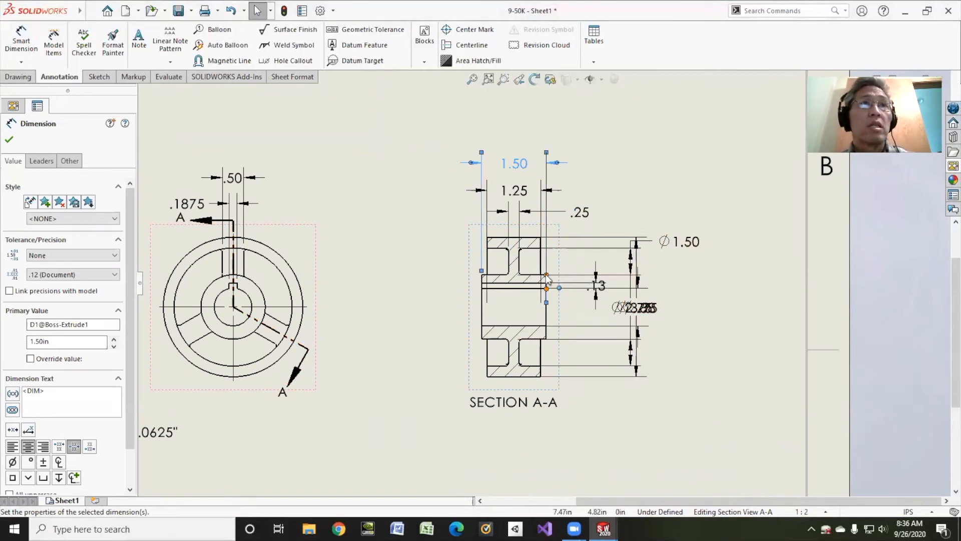
{"action": "left_click", "coordinate": [519, 193]}
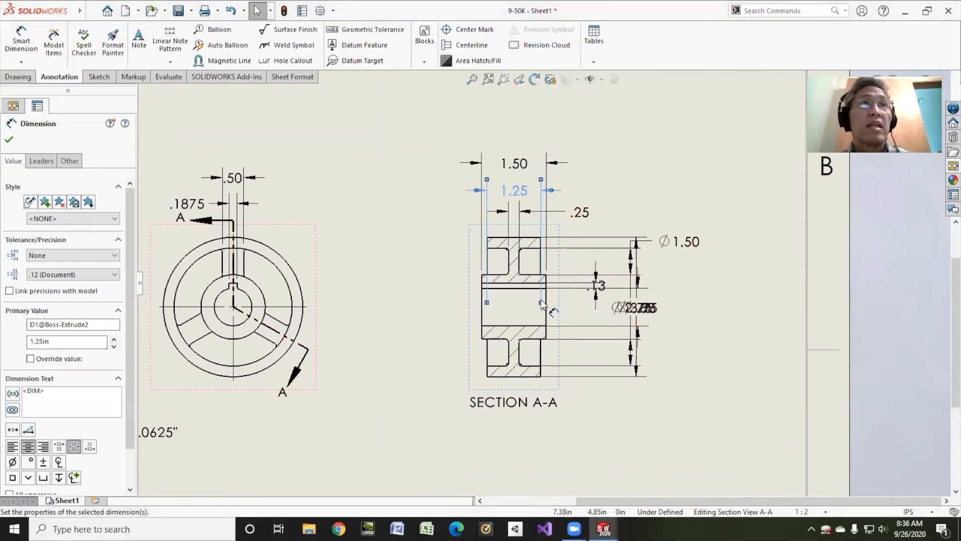
{"action": "left_click_drag", "start_coordinate": [540, 238], "coordinate": [541, 237]}
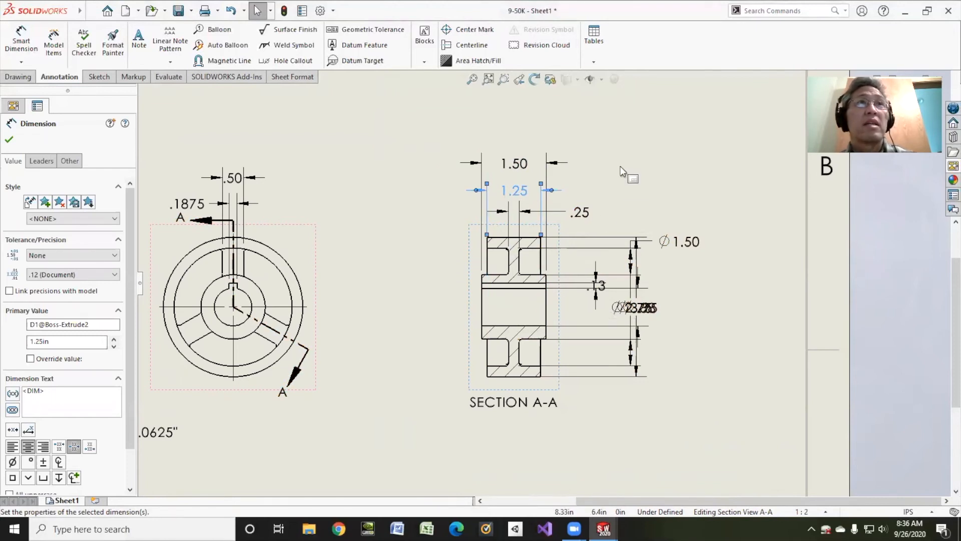
{"action": "left_click", "coordinate": [584, 185]}
{"action": "left_click_drag", "start_coordinate": [580, 211], "coordinate": [514, 215]}
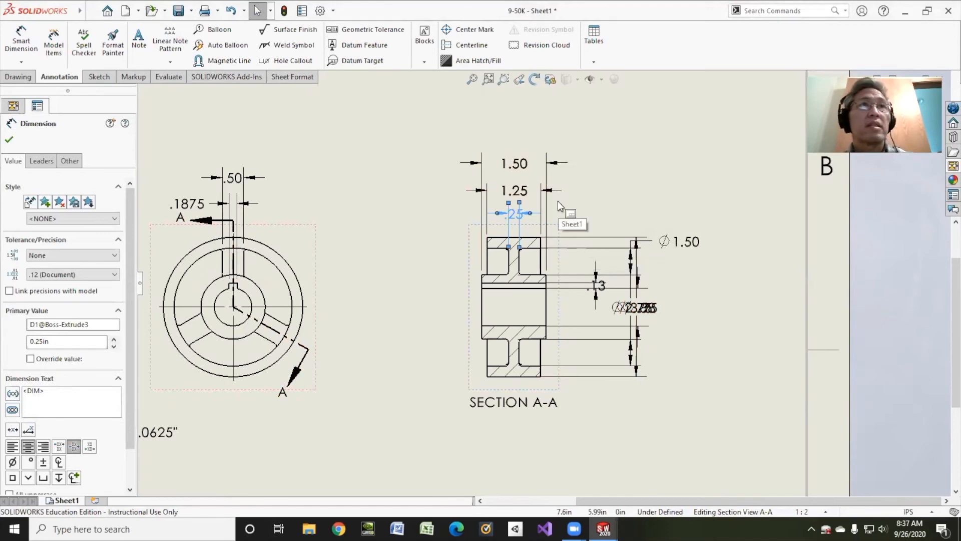
Delete all the diameter dimensions from section view A-A.
{"action": "left_click", "coordinate": [678, 243]}
{"action": "key", "text": "Delete"}
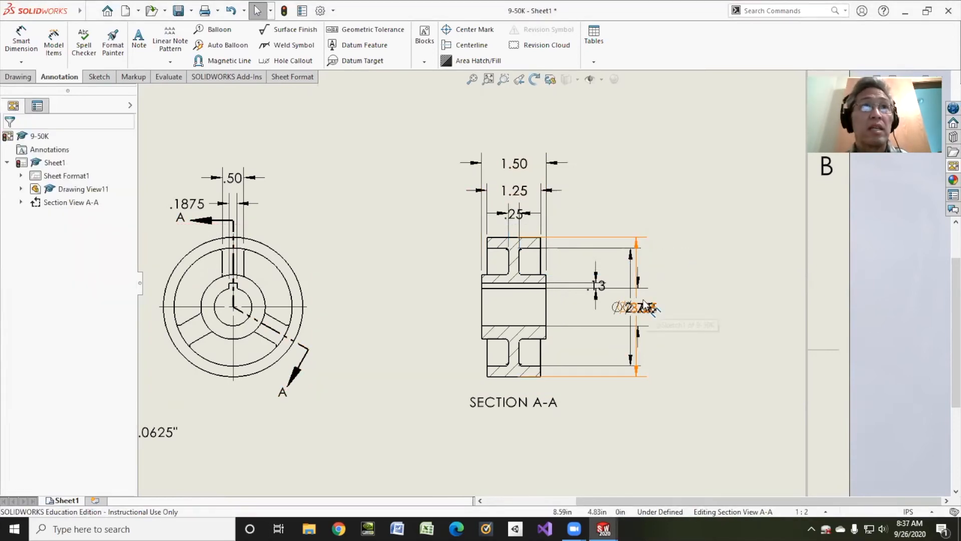
{"action": "left_click", "coordinate": [645, 301]}
{"action": "key", "text": "Delete"}
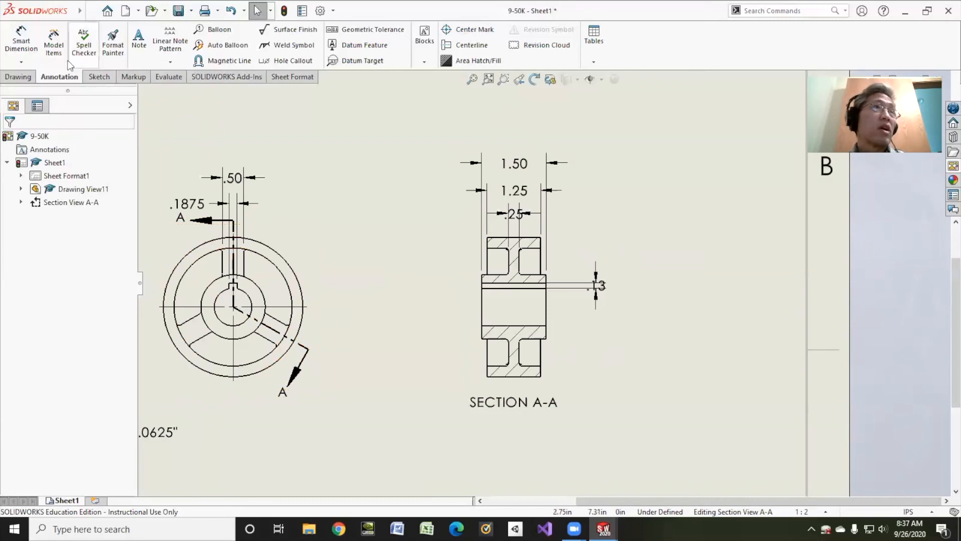
Dimension the keyway's depth to the right of the front view and delete the duplicate depth dimension from section view A-A.
{"action": "left_click", "coordinate": [21, 38]}
{"action": "scroll", "coordinate": [257, 308], "scroll_direction": "down", "scroll_amount": 5}
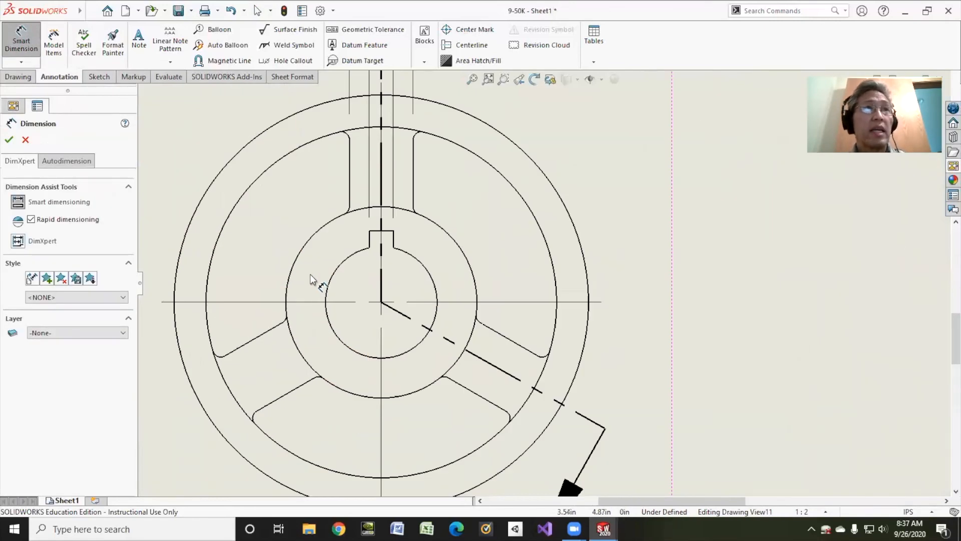
{"action": "left_click", "coordinate": [358, 253]}
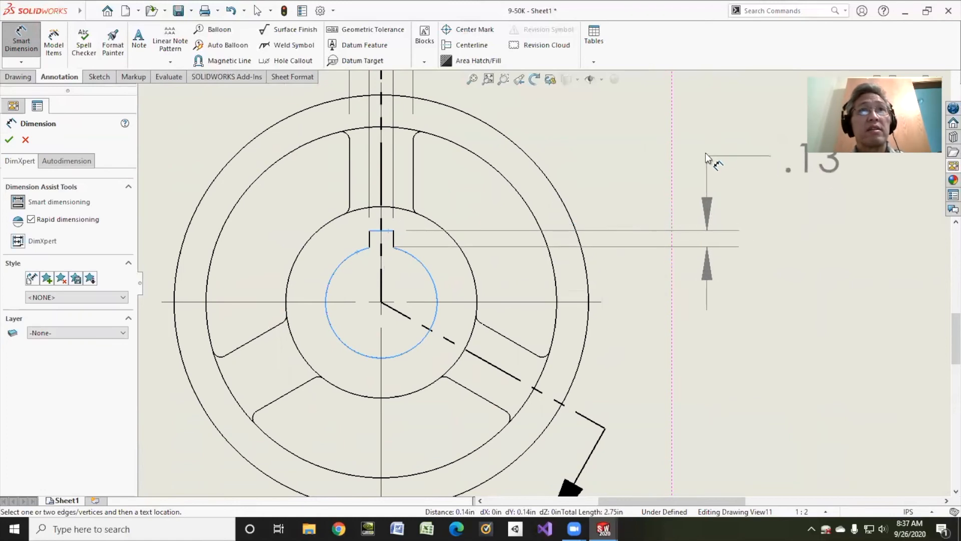
{"action": "left_click", "coordinate": [716, 153]}
{"action": "scroll", "coordinate": [670, 275], "scroll_direction": "up", "scroll_amount": 5}
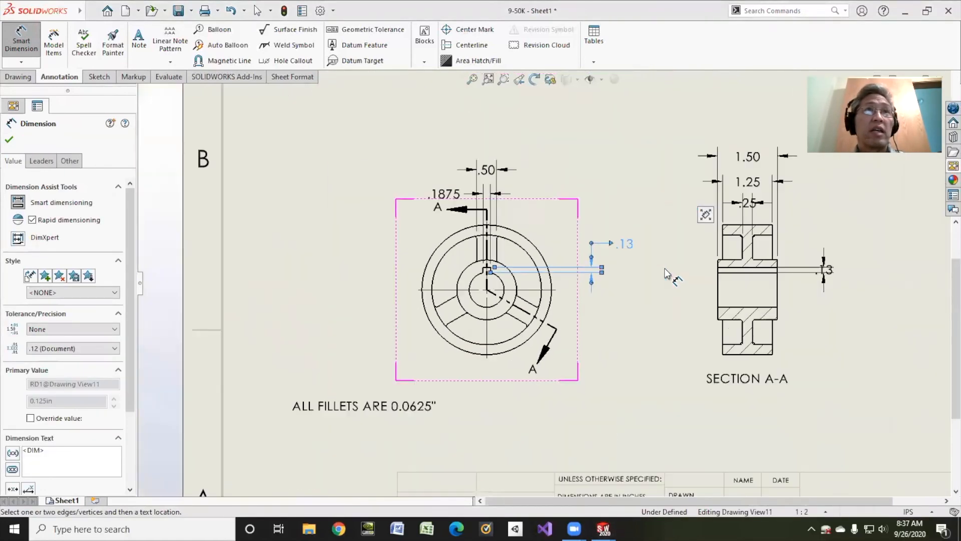
{"action": "key", "text": "Escape"}
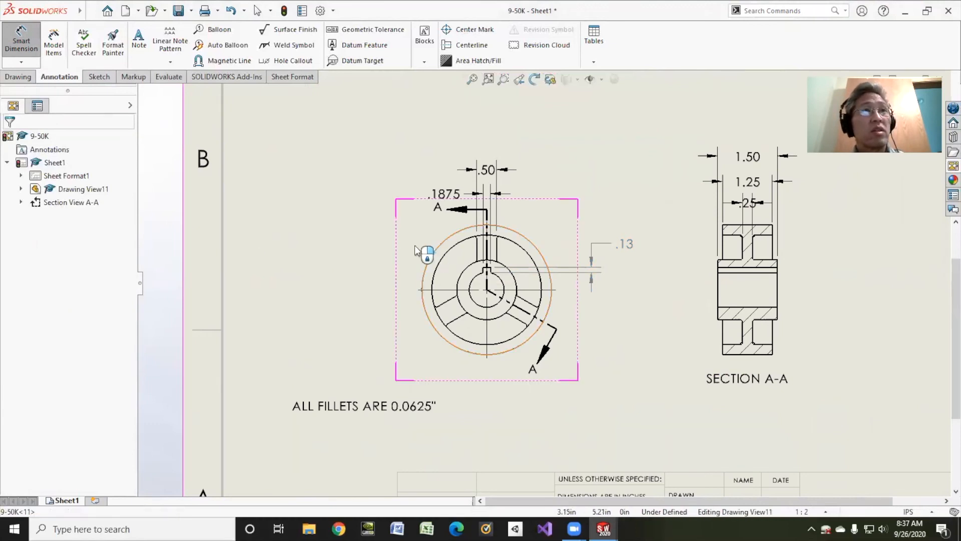
Dimension the rim's outer and inner diameters, placing both to the upper left of the front view.
{"action": "left_click", "coordinate": [430, 253]}
{"action": "left_click", "coordinate": [310, 178]}
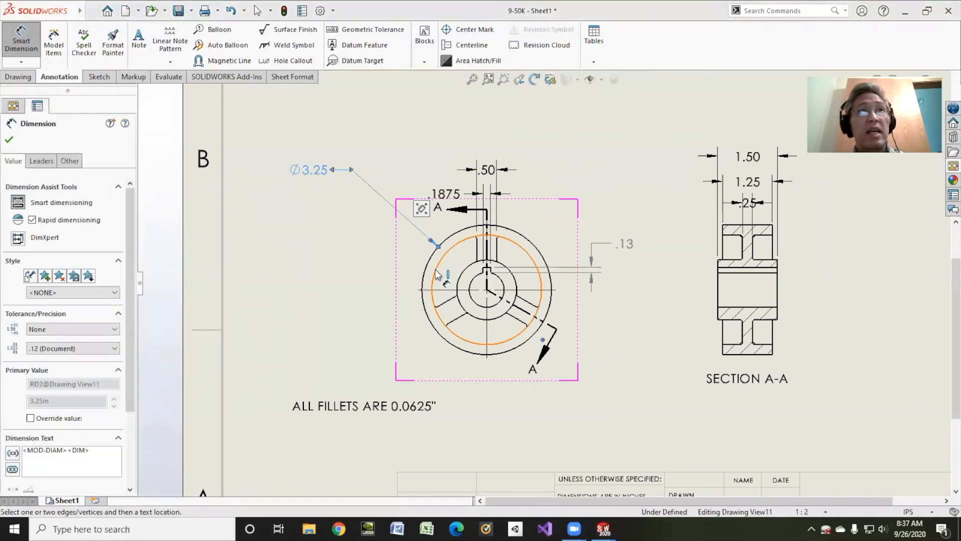
{"action": "left_click", "coordinate": [439, 258]}
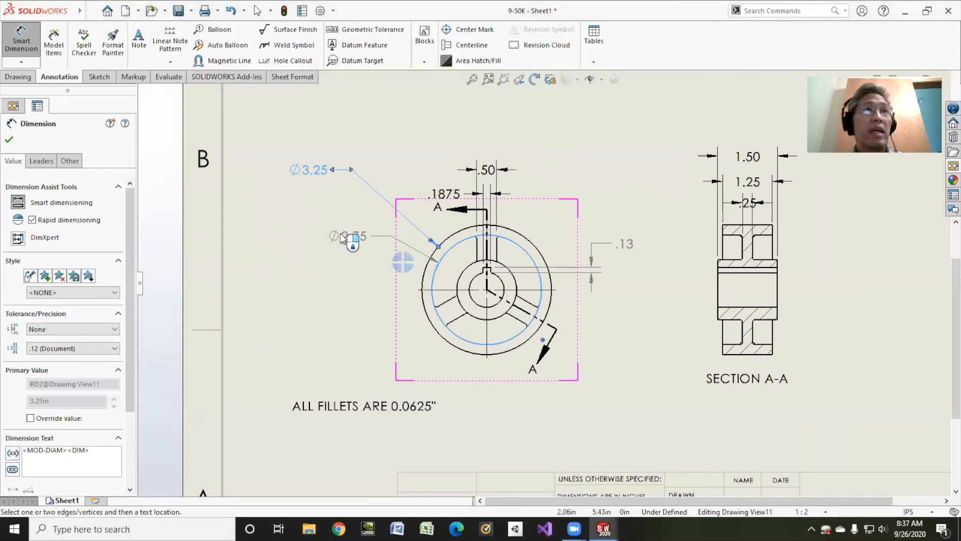
{"action": "left_click", "coordinate": [313, 212]}
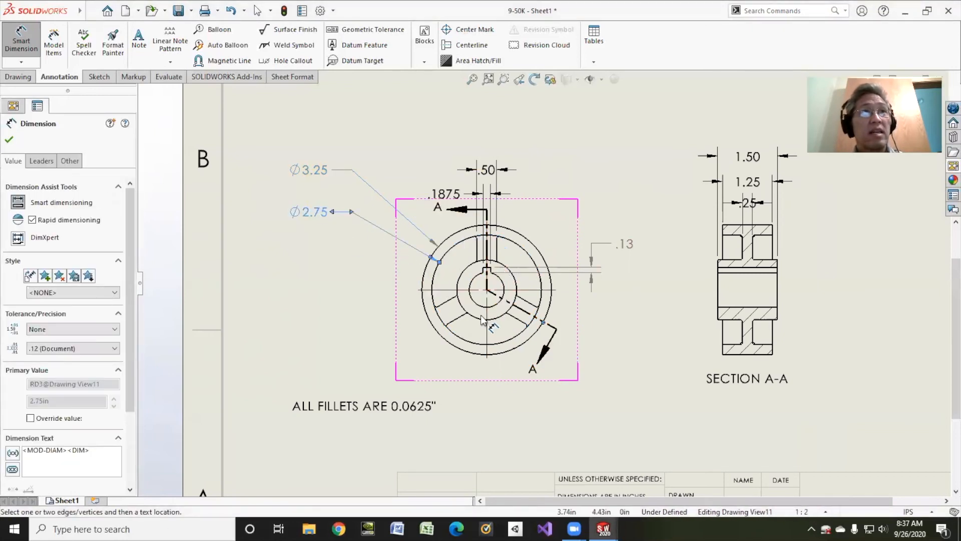
Dimension the hub's outer diameter and the bore's radius, placing both to the upper right of the front view.
{"action": "left_click", "coordinate": [509, 272]}
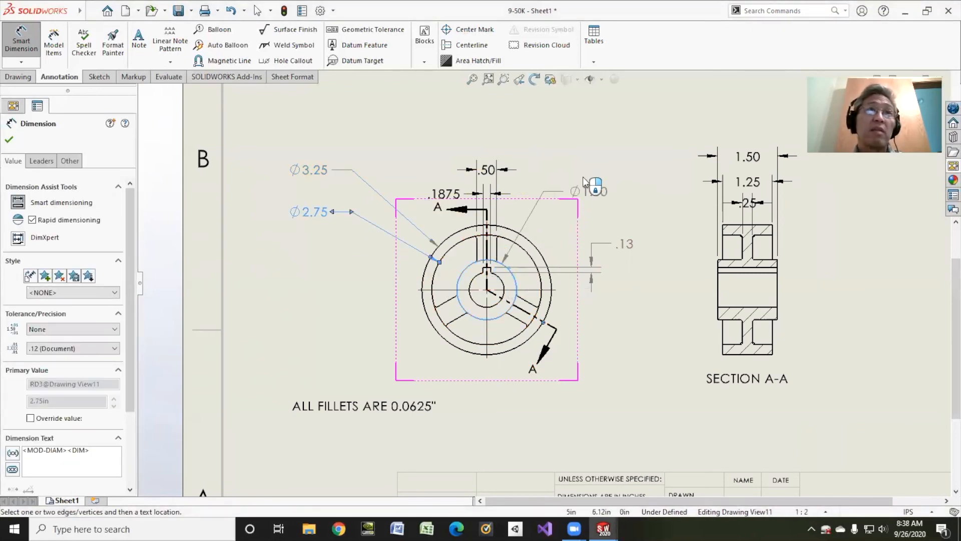
{"action": "left_click", "coordinate": [602, 172]}
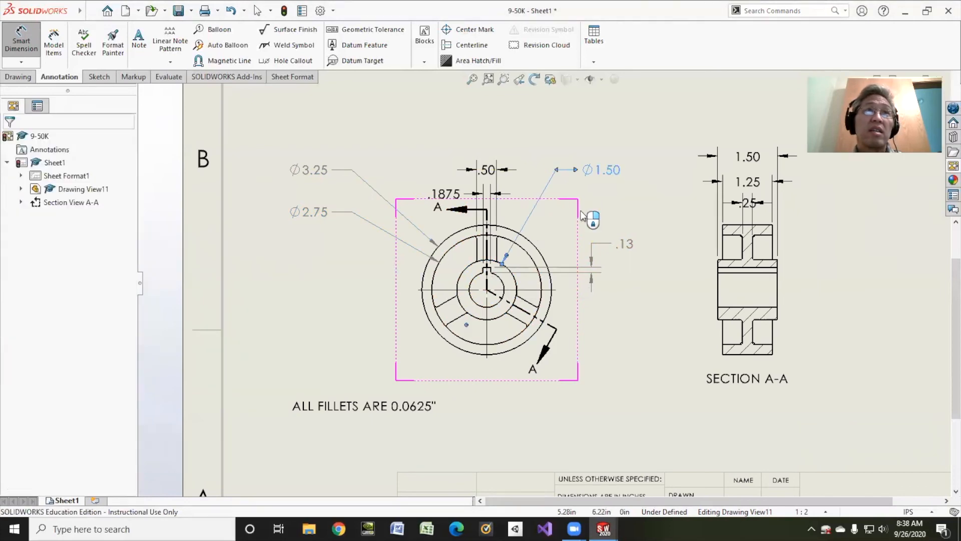
{"action": "left_click", "coordinate": [504, 287]}
{"action": "left_click", "coordinate": [606, 200]}
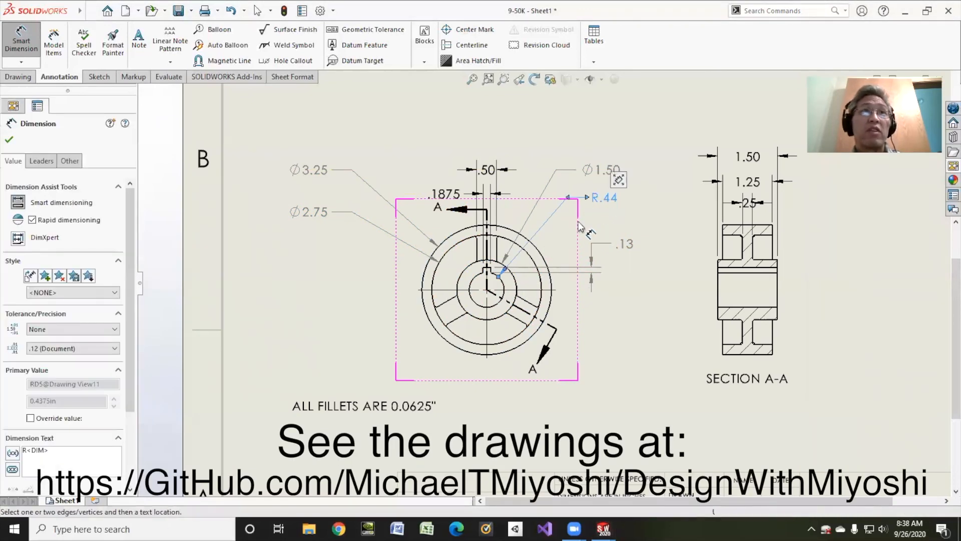
Change the bore's radius dimension in the front view to a diameter dimension with three decimal places of precision.
{"action": "left_click", "coordinate": [41, 161]}
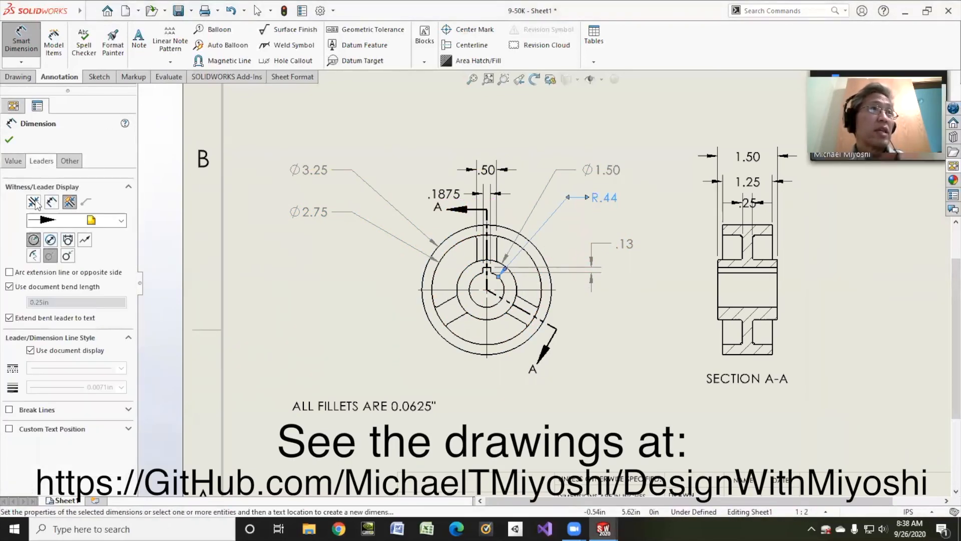
{"action": "left_click", "coordinate": [50, 240]}
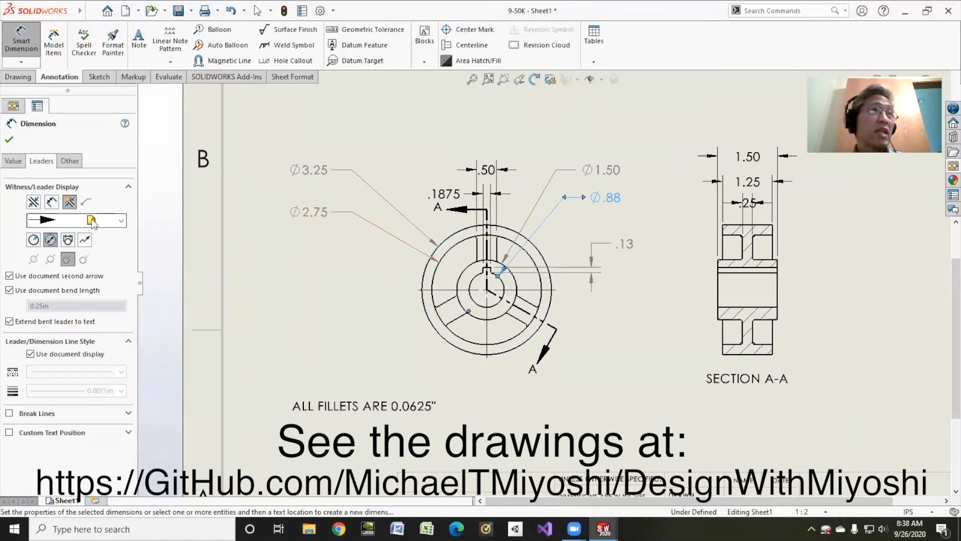
{"action": "left_click", "coordinate": [9, 163]}
{"action": "left_click", "coordinate": [35, 348]}
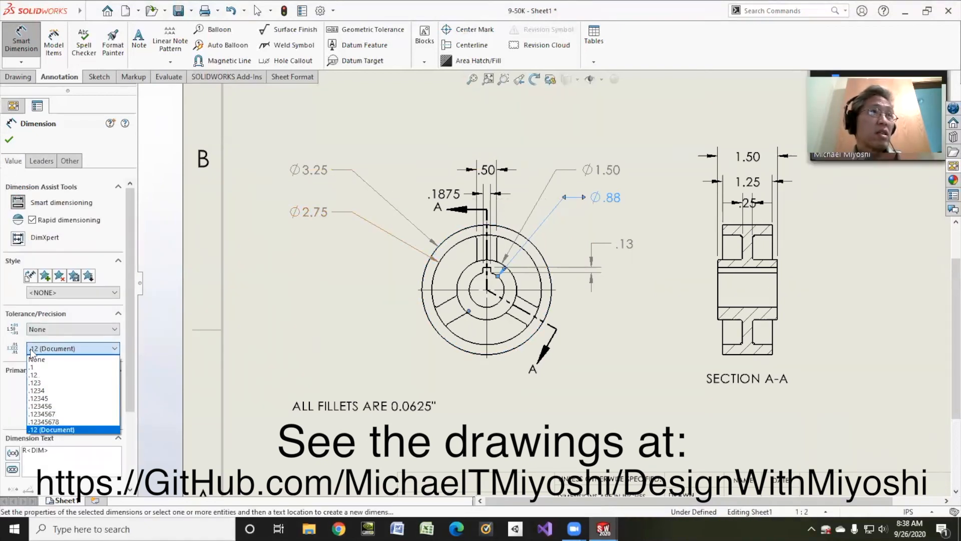
{"action": "left_click", "coordinate": [34, 387]}
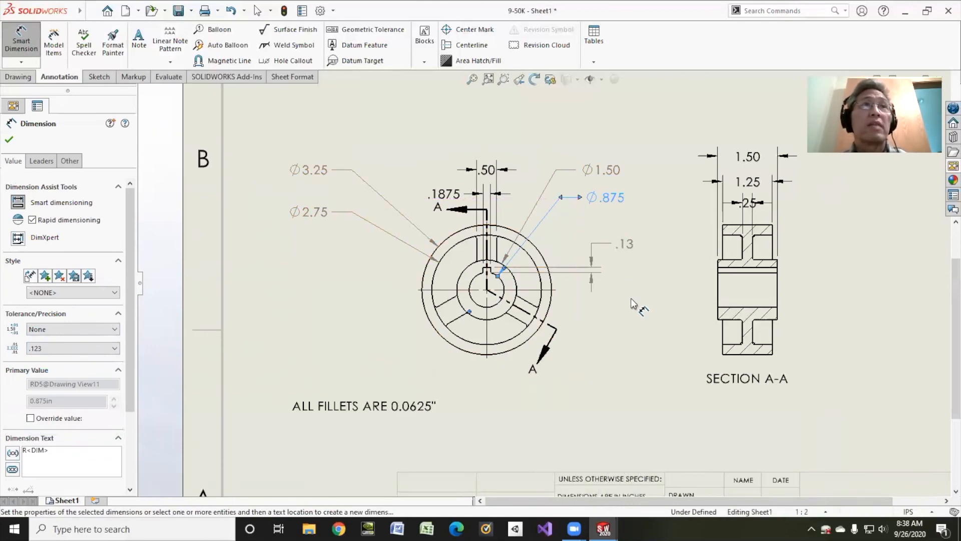
Open the sheet format for editing and enter the drafter's surname in the title block's DRAWN name field.
{"action": "scroll", "coordinate": [638, 306], "scroll_direction": "up", "scroll_amount": 3}
{"action": "scroll", "coordinate": [672, 373], "scroll_direction": "down", "scroll_amount": 5}
{"action": "scroll", "coordinate": [639, 375], "scroll_direction": "up", "scroll_amount": 2}
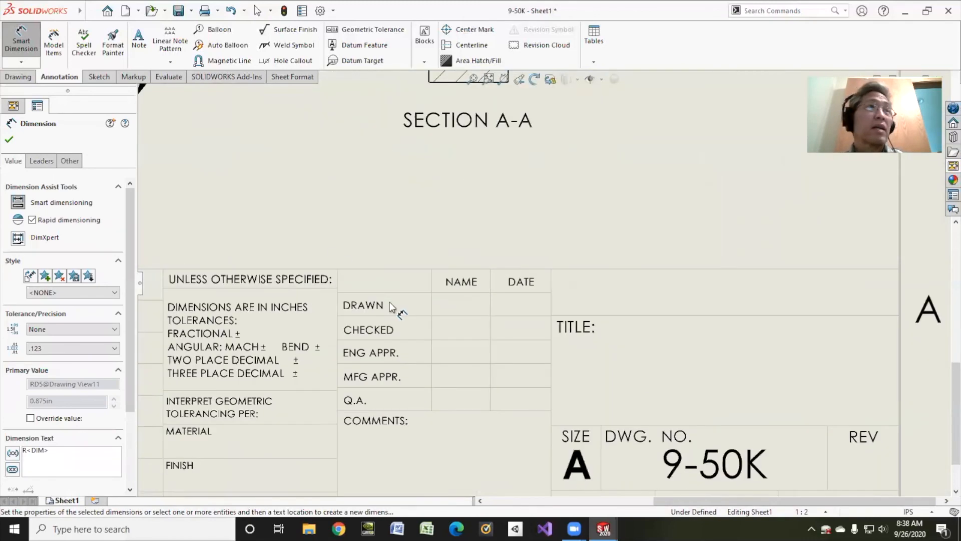
{"action": "left_click", "coordinate": [10, 141]}
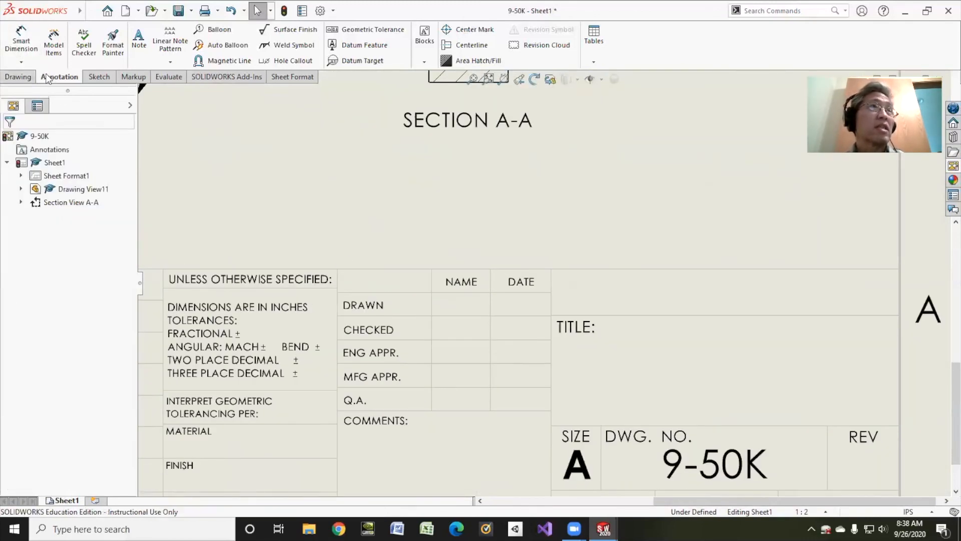
{"action": "right_click", "coordinate": [49, 180]}
{"action": "left_click", "coordinate": [75, 214]}
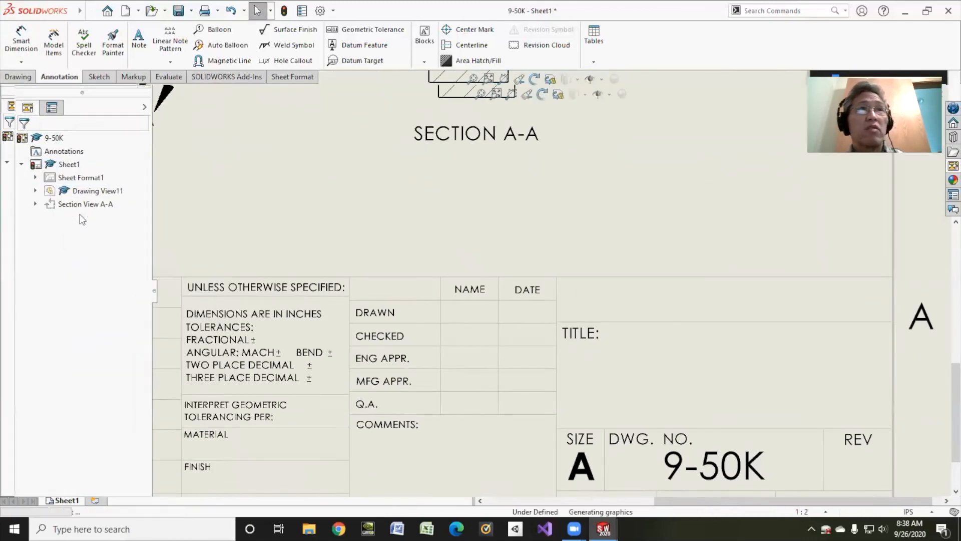
{"action": "left_click", "coordinate": [469, 311]}
{"action": "type", "text": "M"}
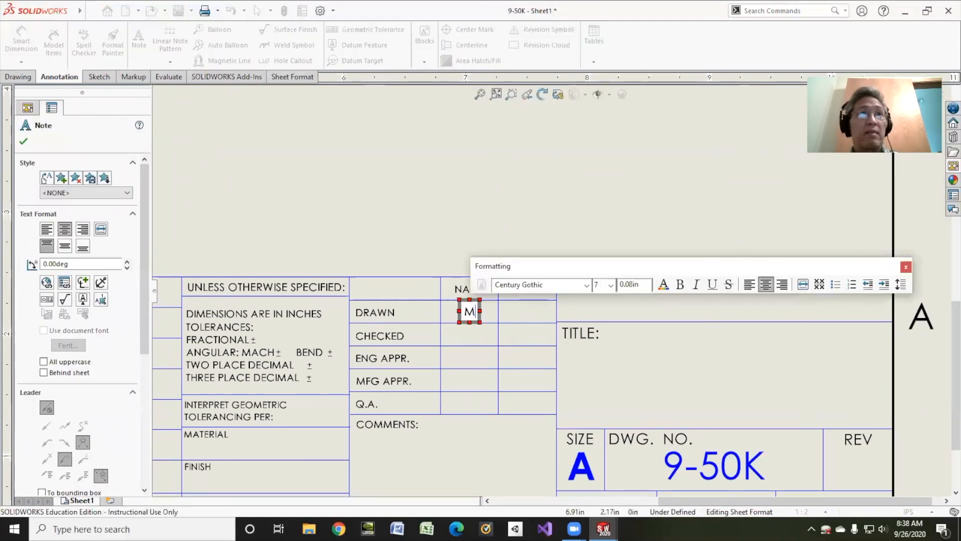
{"action": "type", "text": "IYOSHI"}
Fill in the title block's DRAWN date as 9/26/20 and the drawing title as 9-50K.
{"action": "left_click", "coordinate": [529, 311]}
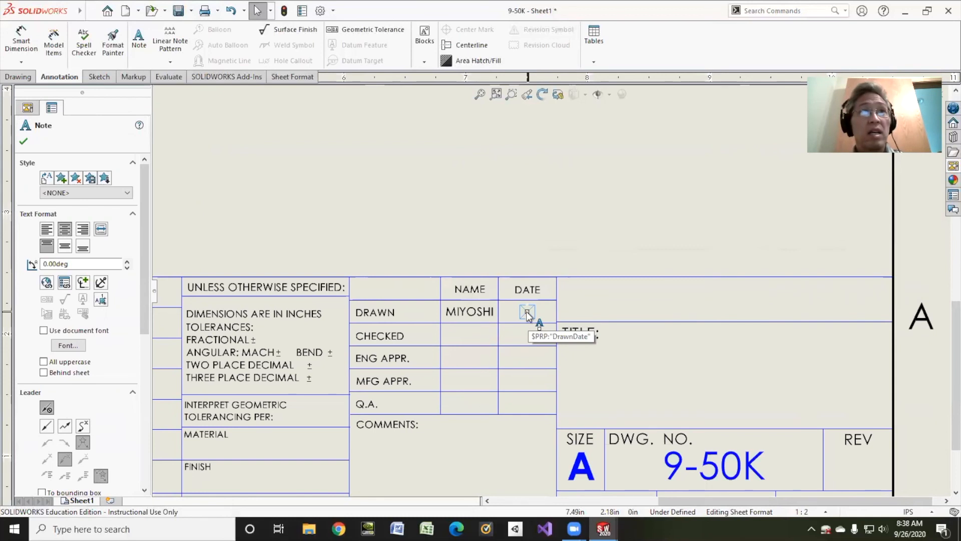
{"action": "double_click", "coordinate": [527, 313]}
{"action": "type", "text": "9/26"}
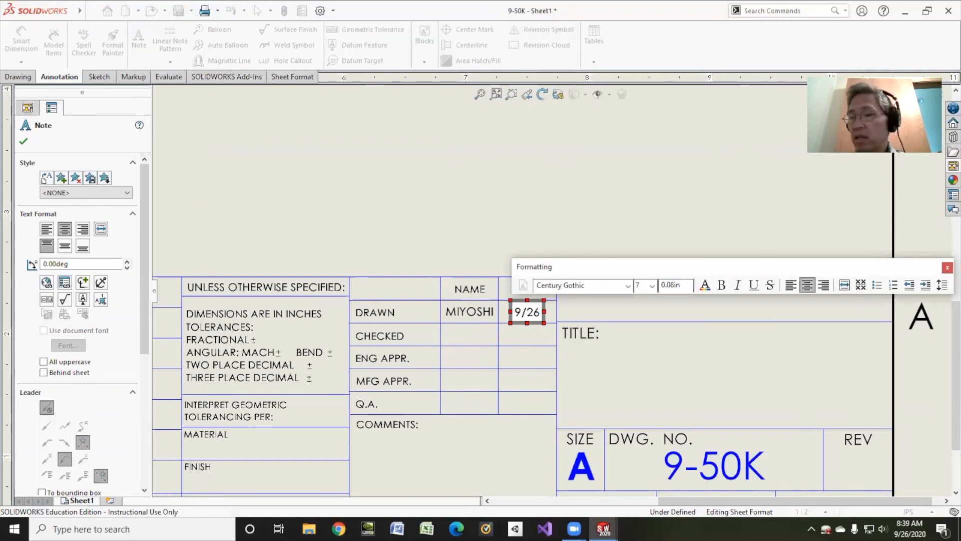
{"action": "type", "text": "/20"}
{"action": "left_click", "coordinate": [580, 321]}
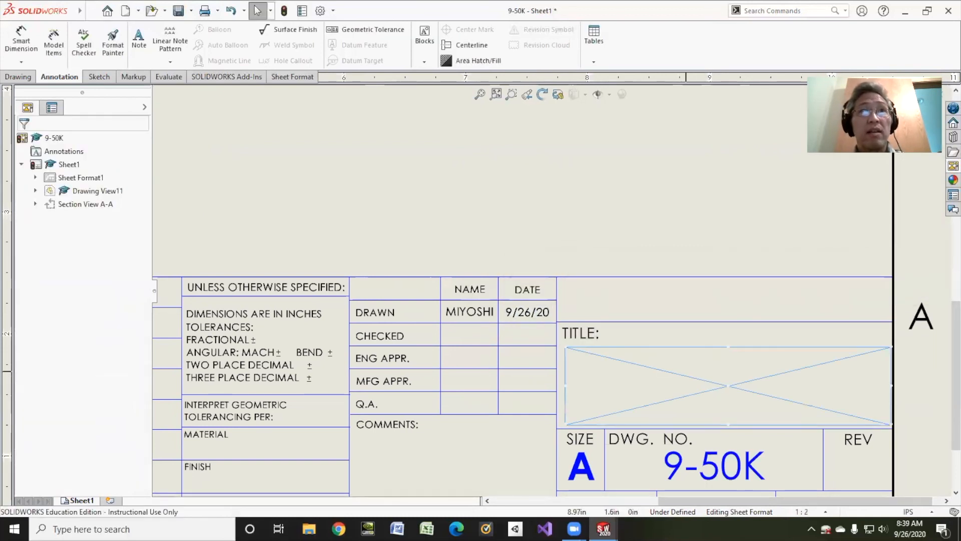
{"action": "double_click", "coordinate": [705, 382]}
{"action": "type", "text": "9-50K"}
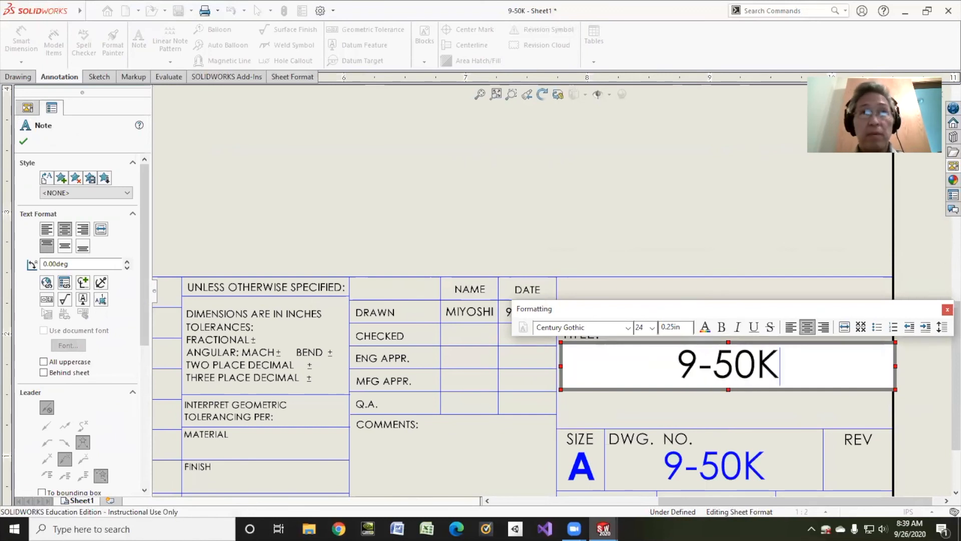
{"action": "left_click", "coordinate": [696, 283]}
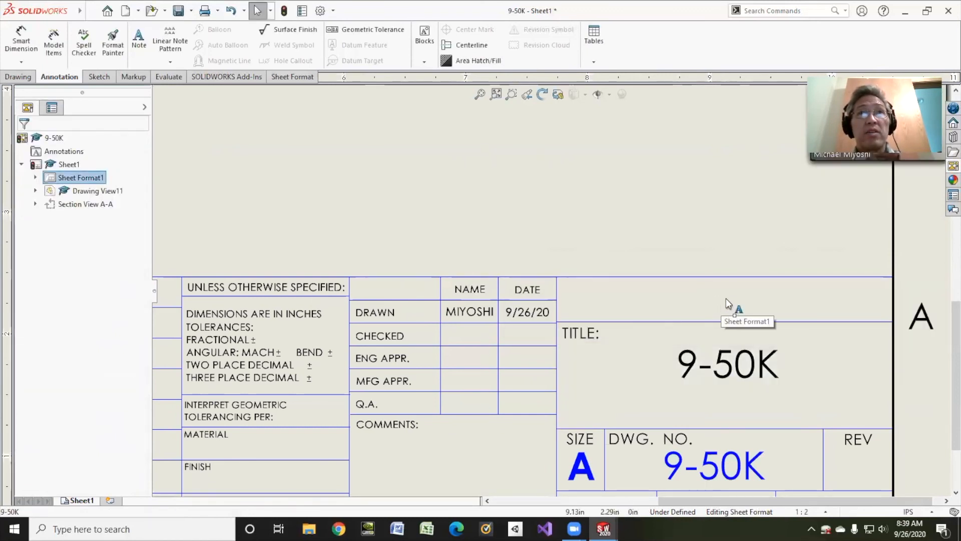
Enter MIYOSHI DESIGN as the company name in the title block cell above the drawing title.
{"action": "double_click", "coordinate": [726, 298]}
{"action": "type", "text": "MIYUOSH"}
{"action": "key", "text": "BackSpace"}
{"action": "key", "text": "BackSpace"}
{"action": "key", "text": "BackSpace"}
{"action": "key", "text": "BackSpace"}
{"action": "key", "text": "BackSpace"}
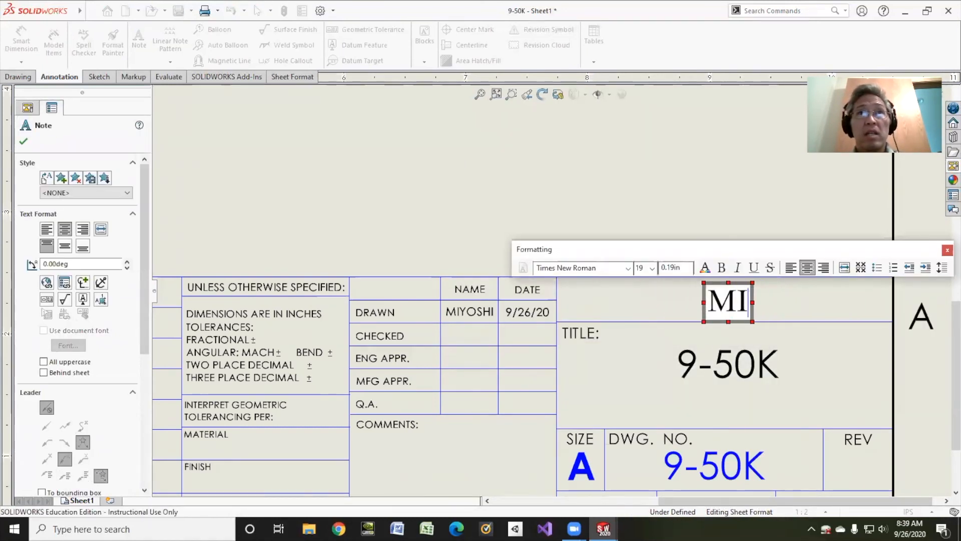
{"action": "type", "text": "YOSHI DESIGN"}
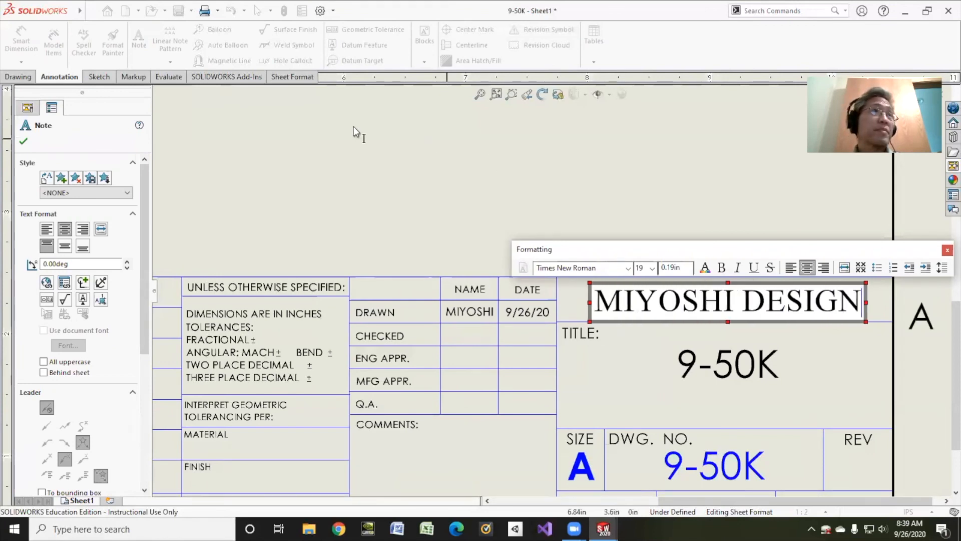
{"action": "left_click", "coordinate": [23, 141]}
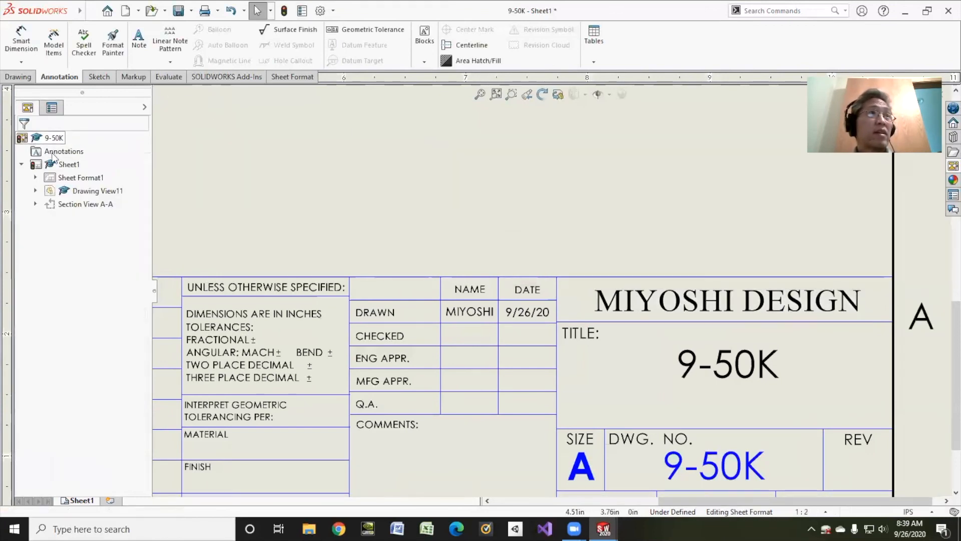
Return from the sheet format to editing the sheet and save the 9-50K drawing.
{"action": "right_click", "coordinate": [67, 179]}
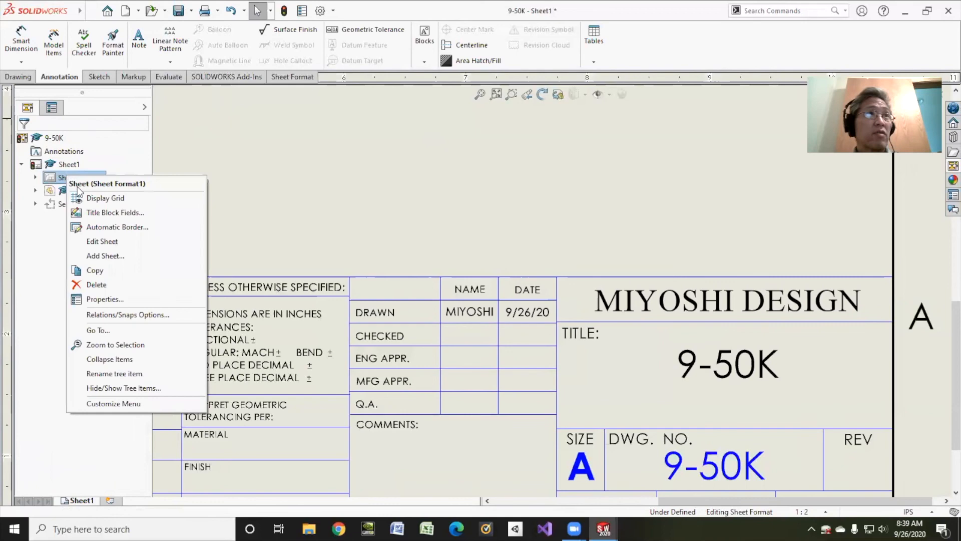
{"action": "left_click", "coordinate": [102, 240]}
{"action": "scroll", "coordinate": [314, 247], "scroll_direction": "up", "scroll_amount": 10}
{"action": "scroll", "coordinate": [318, 232], "scroll_direction": "down", "scroll_amount": 3}
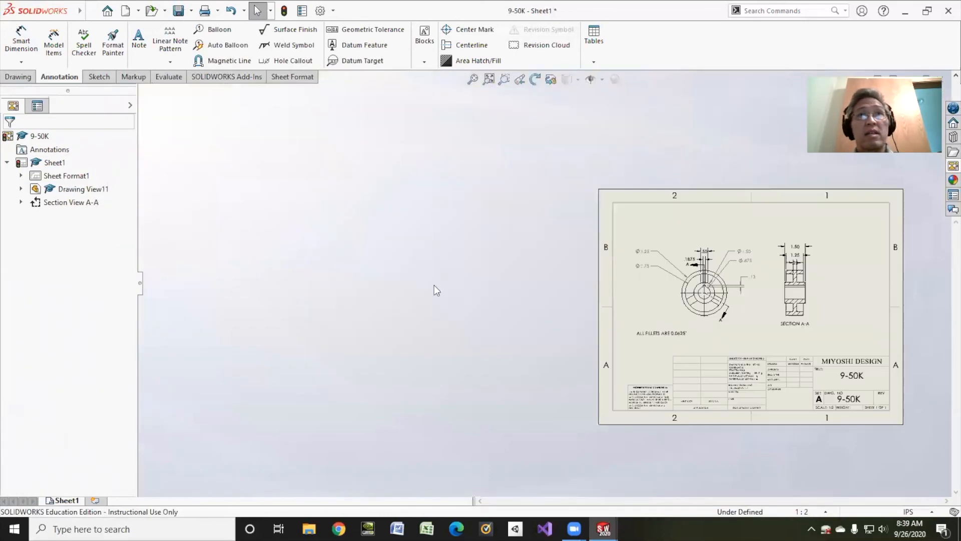
{"action": "scroll", "coordinate": [795, 309], "scroll_direction": "down", "scroll_amount": 2}
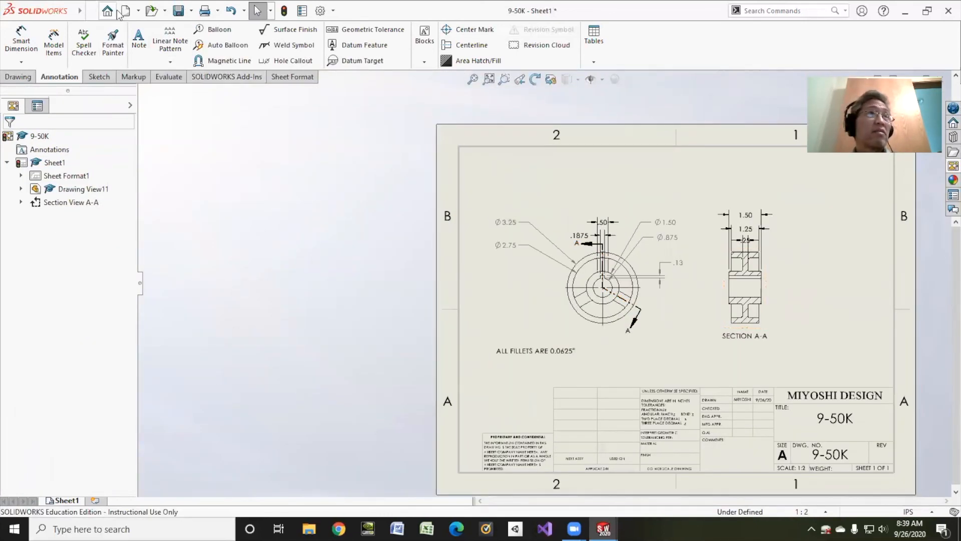
{"action": "left_click", "coordinate": [179, 11]}
{"action": "left_click", "coordinate": [241, 186]}
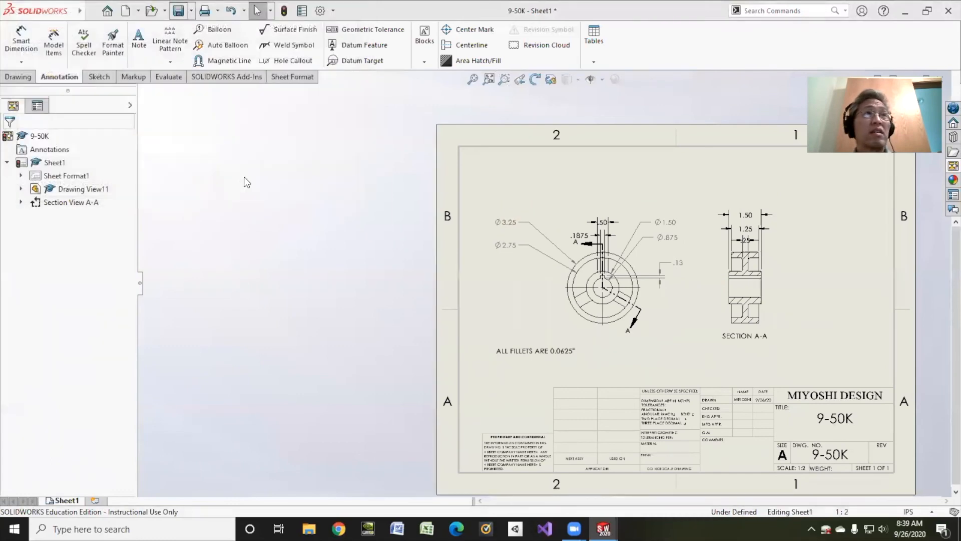
{"action": "key", "text": "Return"}
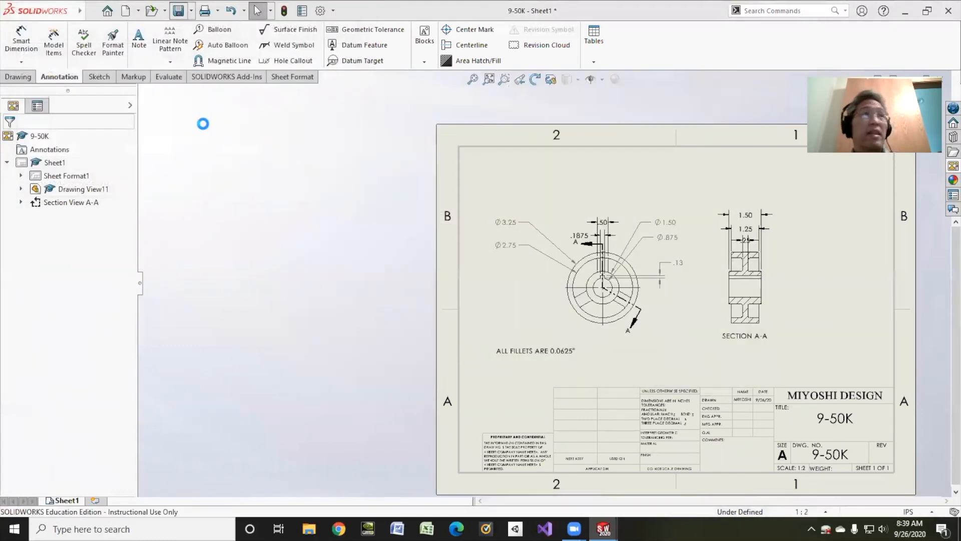
Export the drawing as the PDF file 9-50K.pdf in the SolidWorks documents folder.
{"action": "left_click", "coordinate": [92, 11]}
{"action": "left_click", "coordinate": [101, 109]}
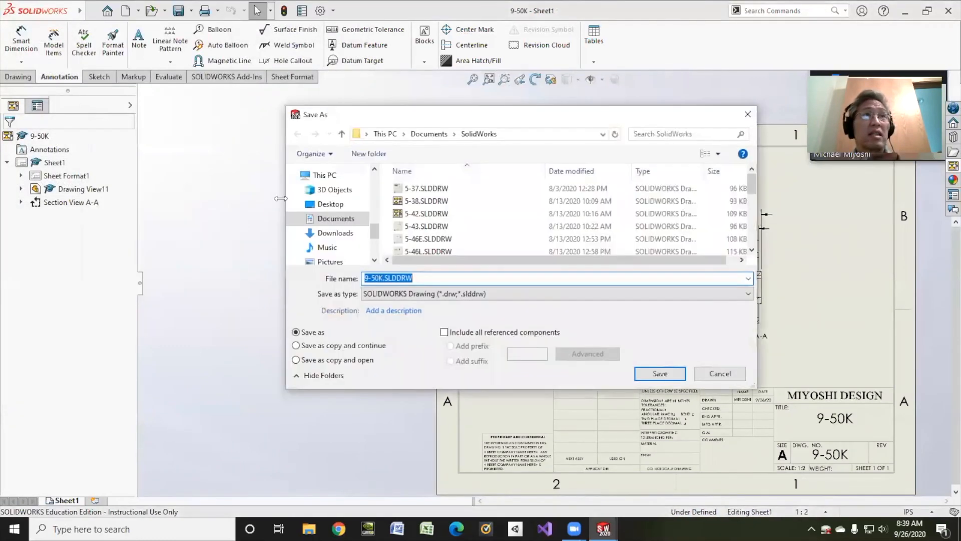
{"action": "left_click", "coordinate": [383, 295]}
{"action": "left_click", "coordinate": [399, 333]}
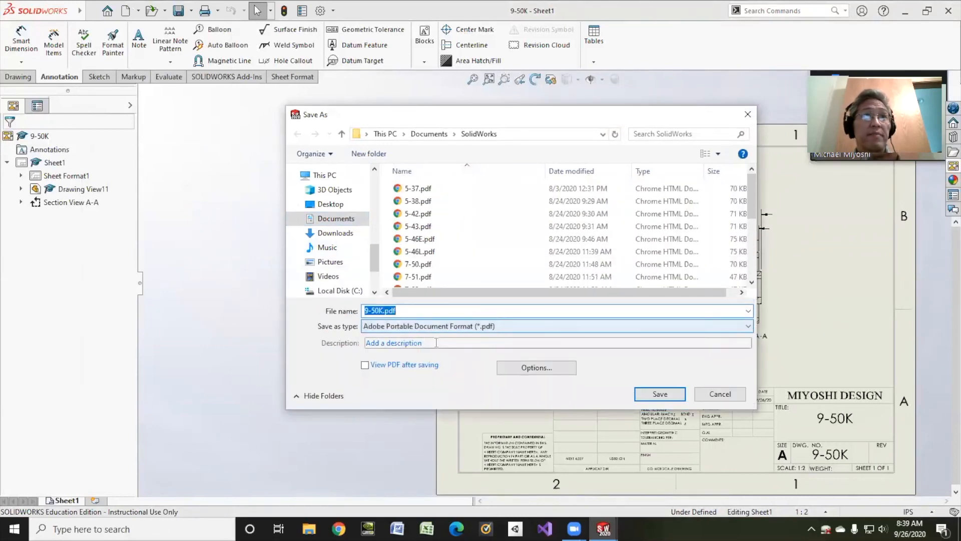
{"action": "left_click", "coordinate": [659, 392]}
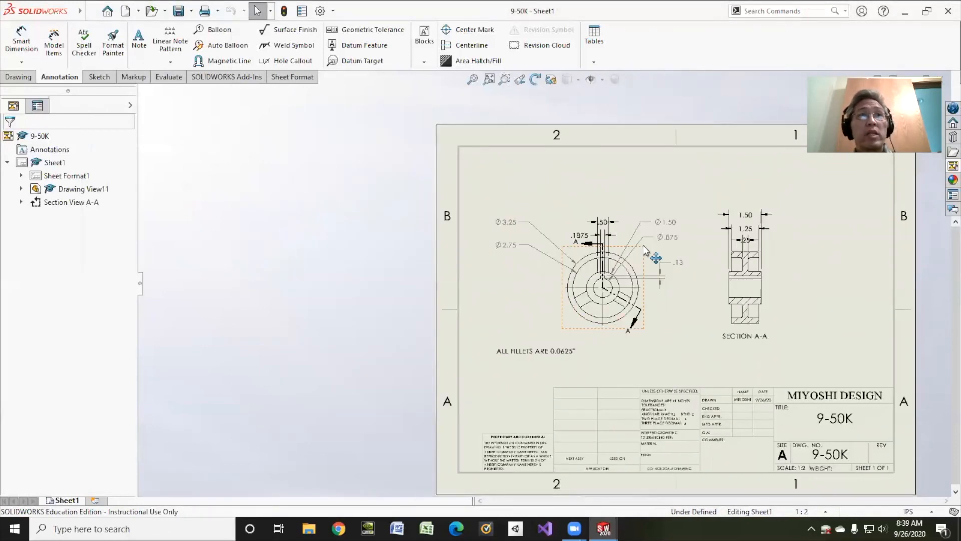